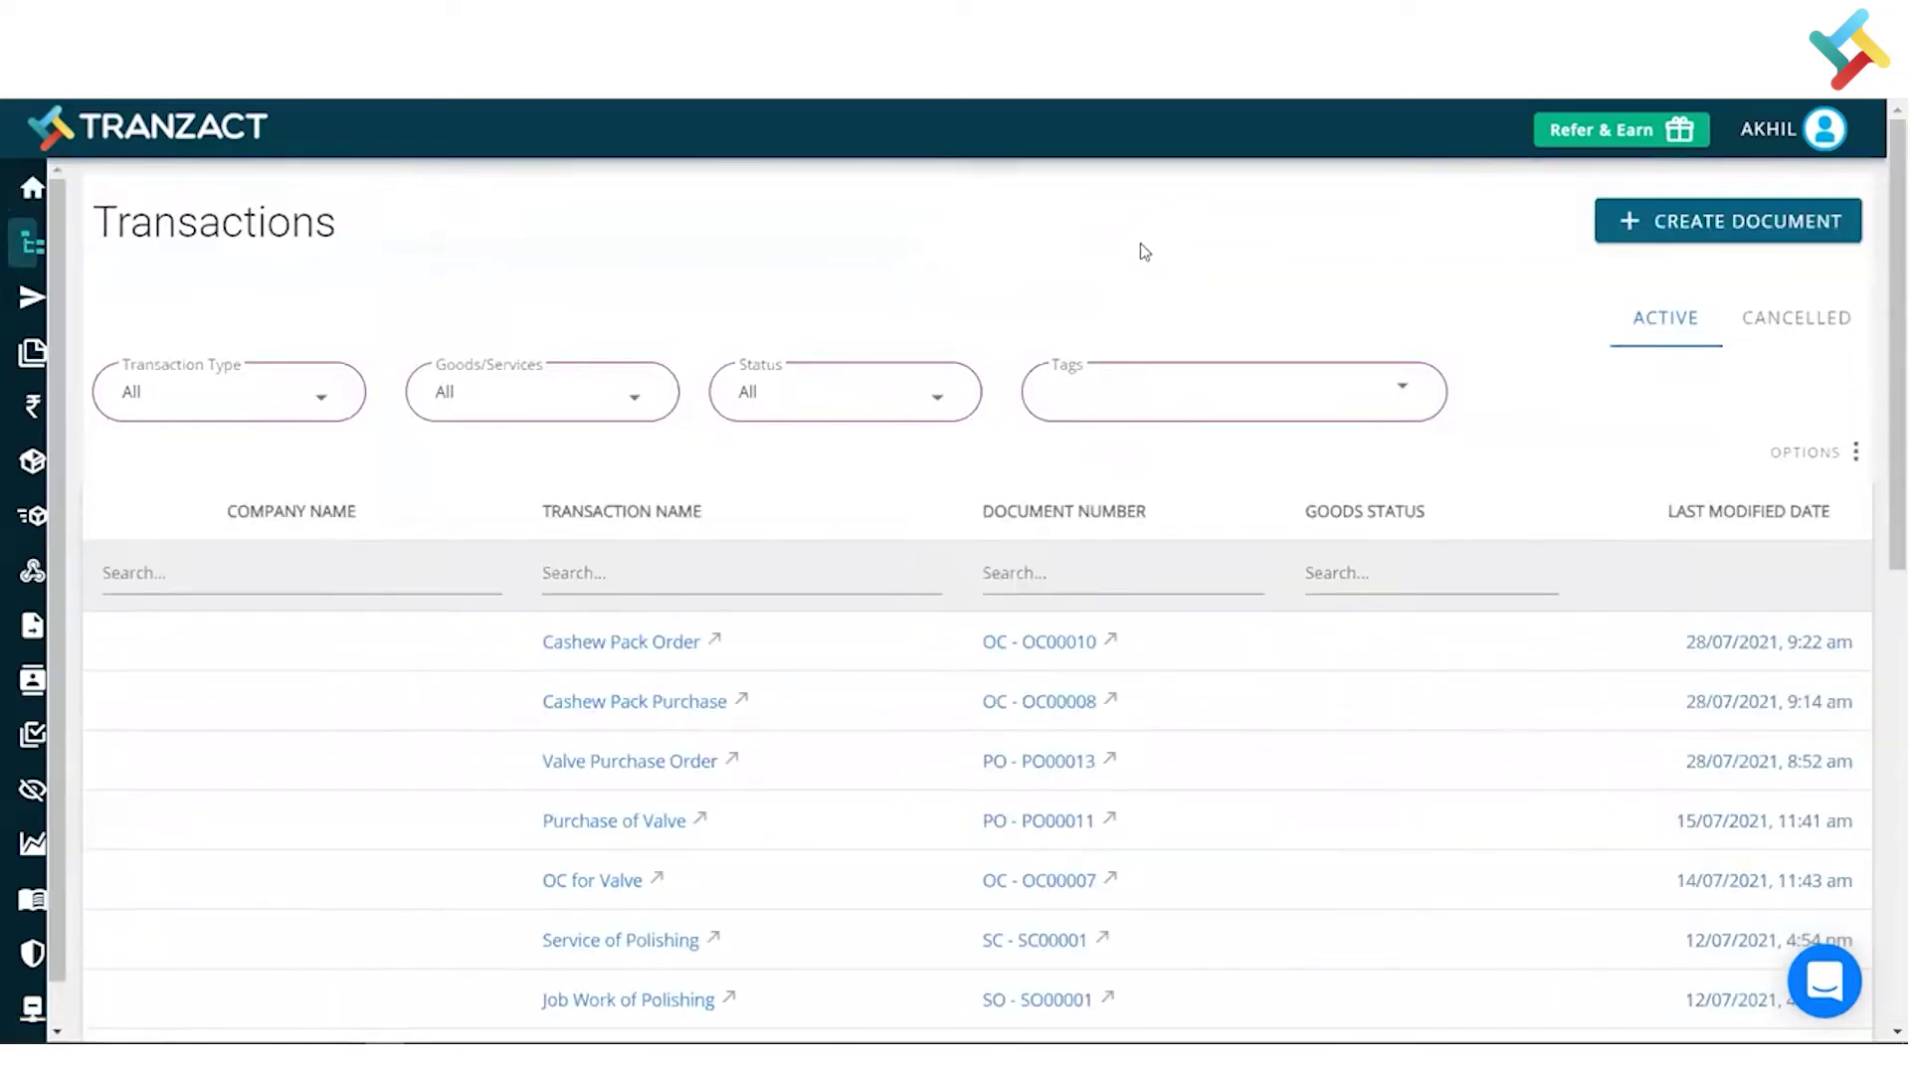
# - Start a new Order Confirmation with Brilliant Engg Pvt Ltd as the buyer
pyautogui.click(1675, 239)
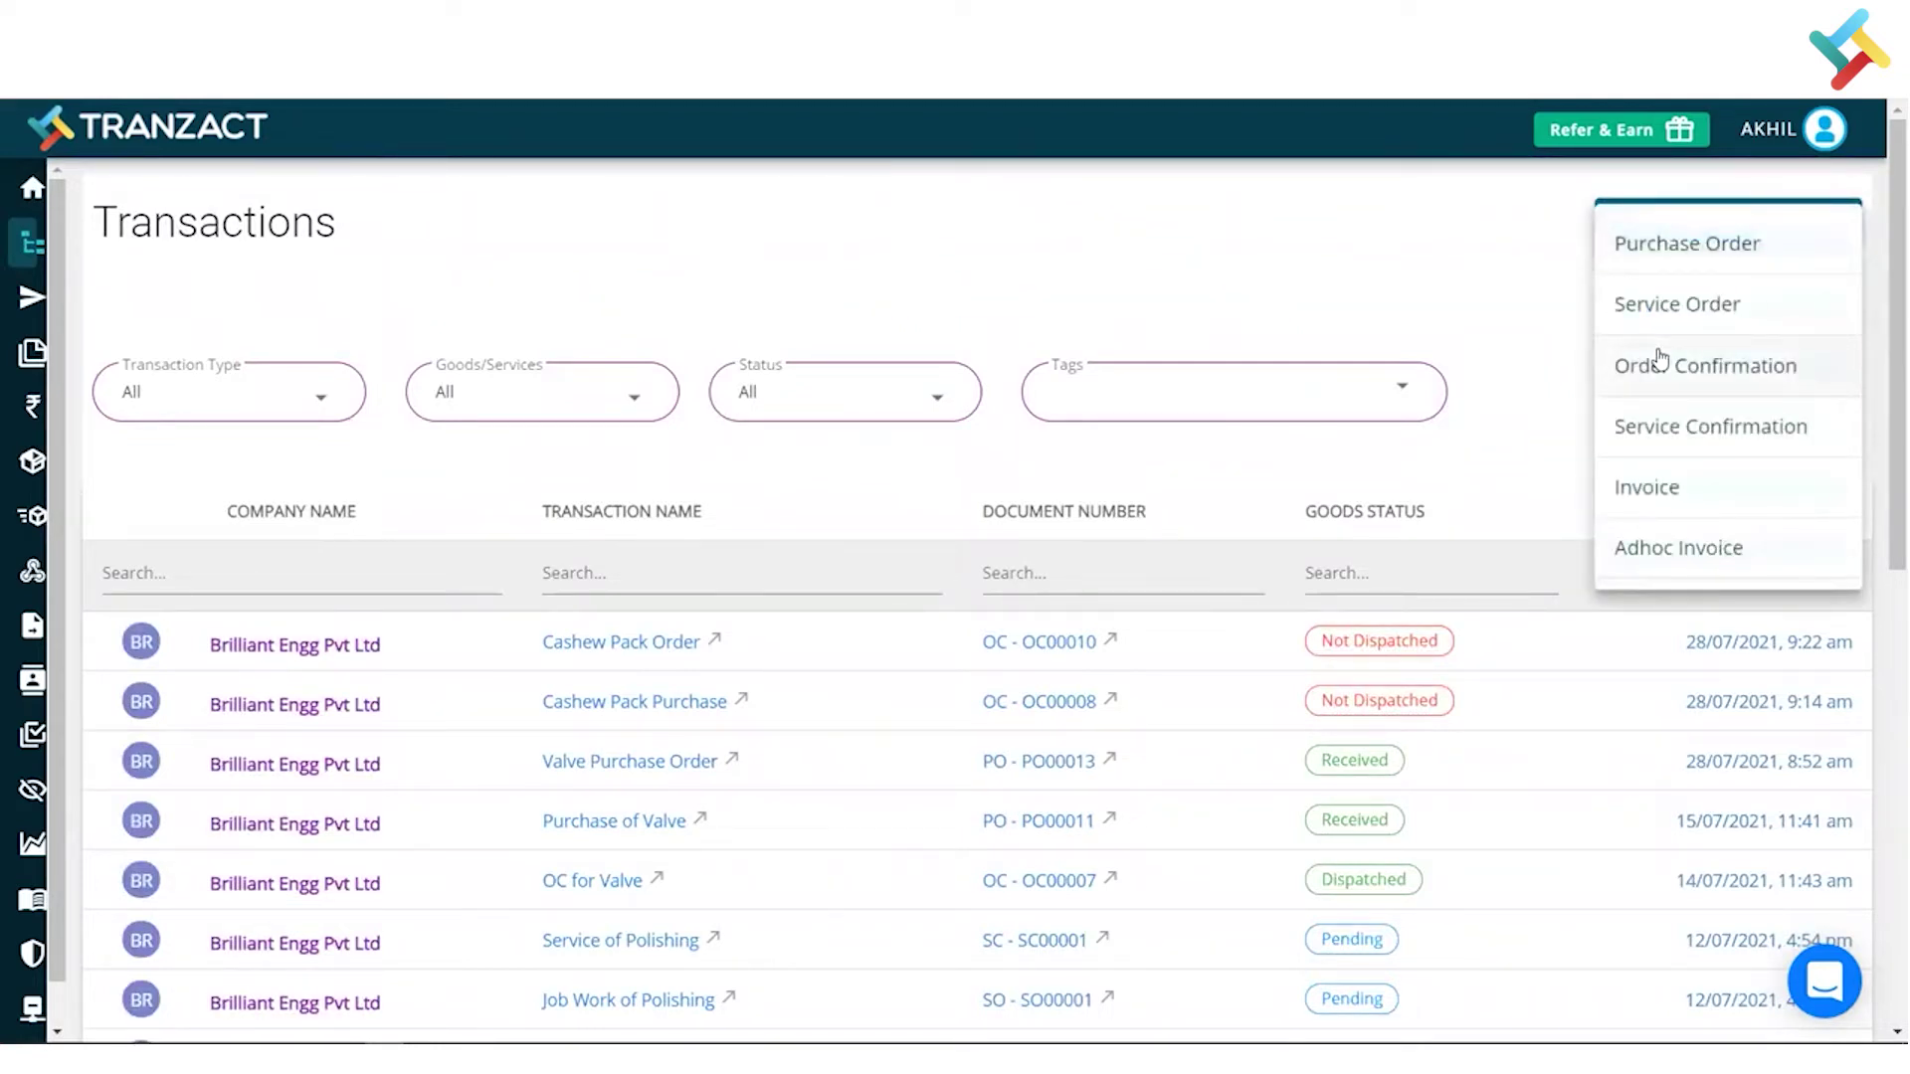
pyautogui.click(1707, 369)
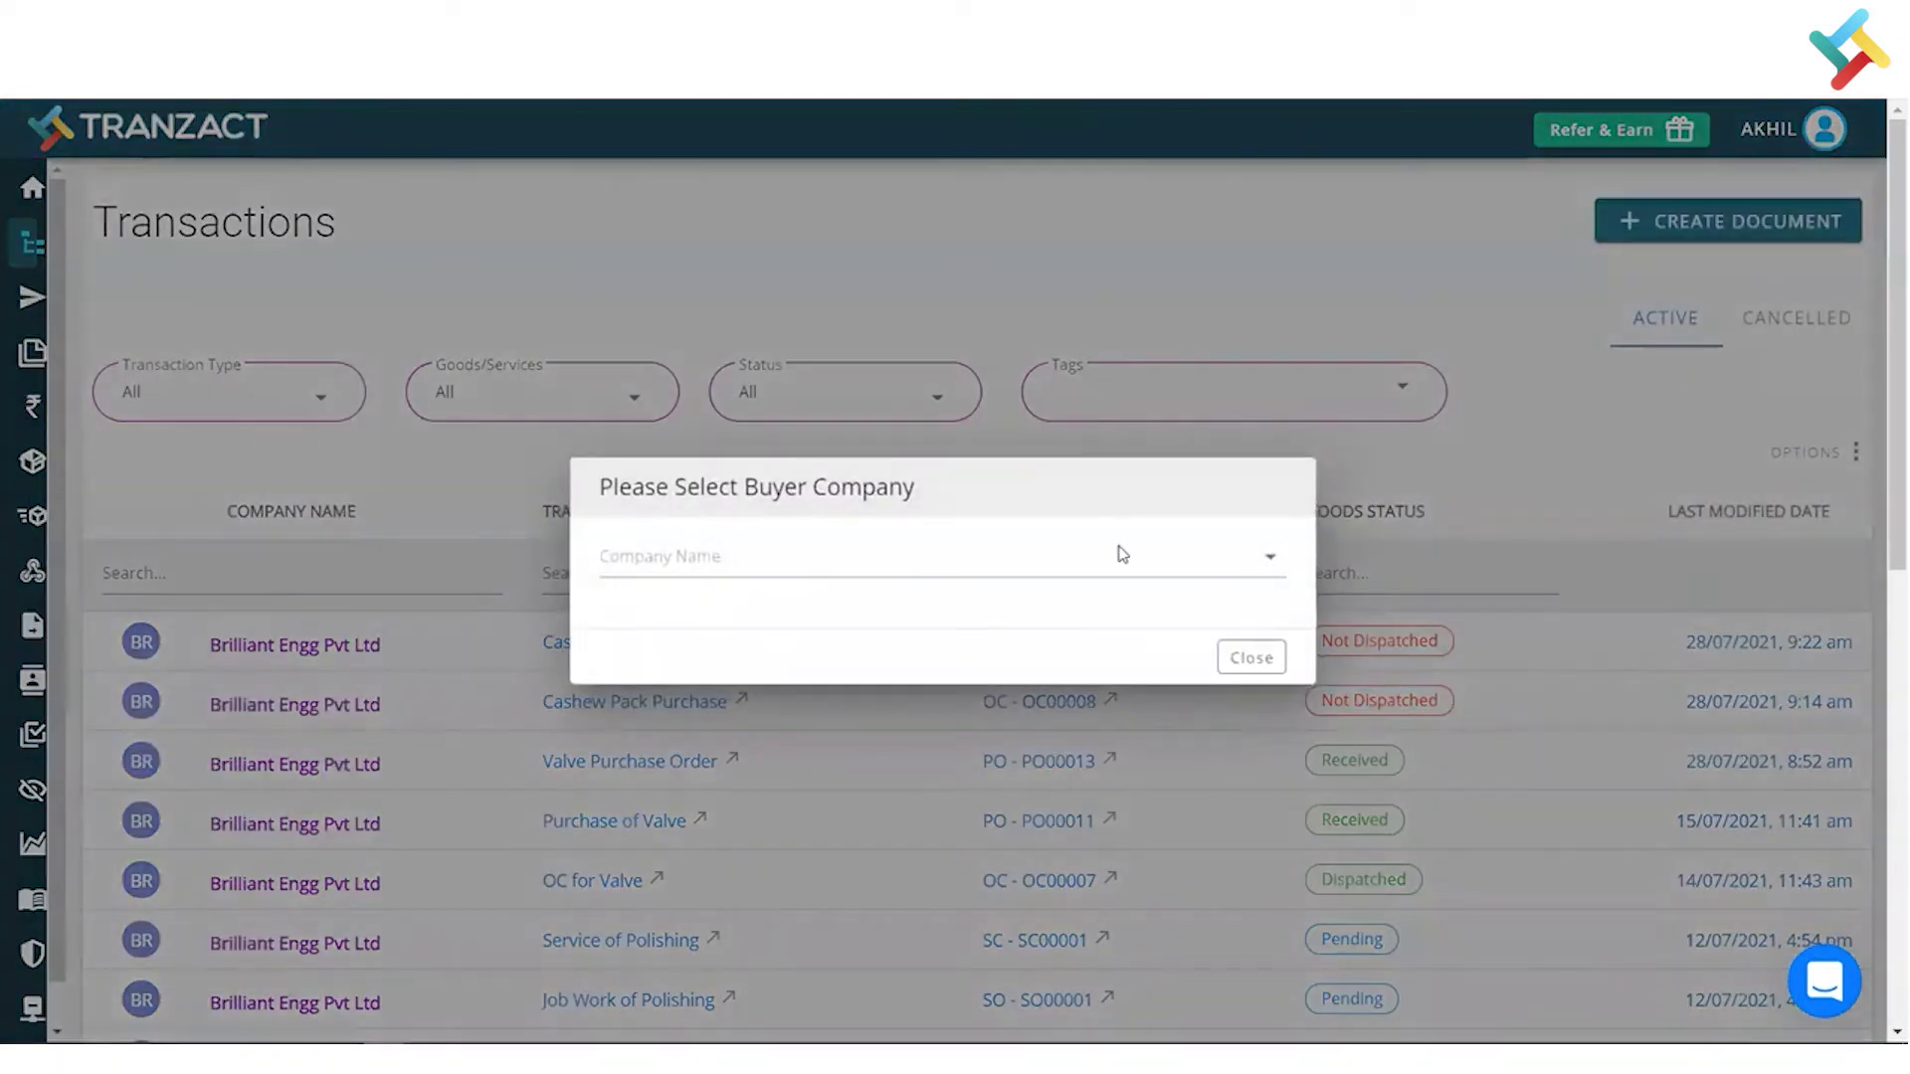
pyautogui.click(921, 548)
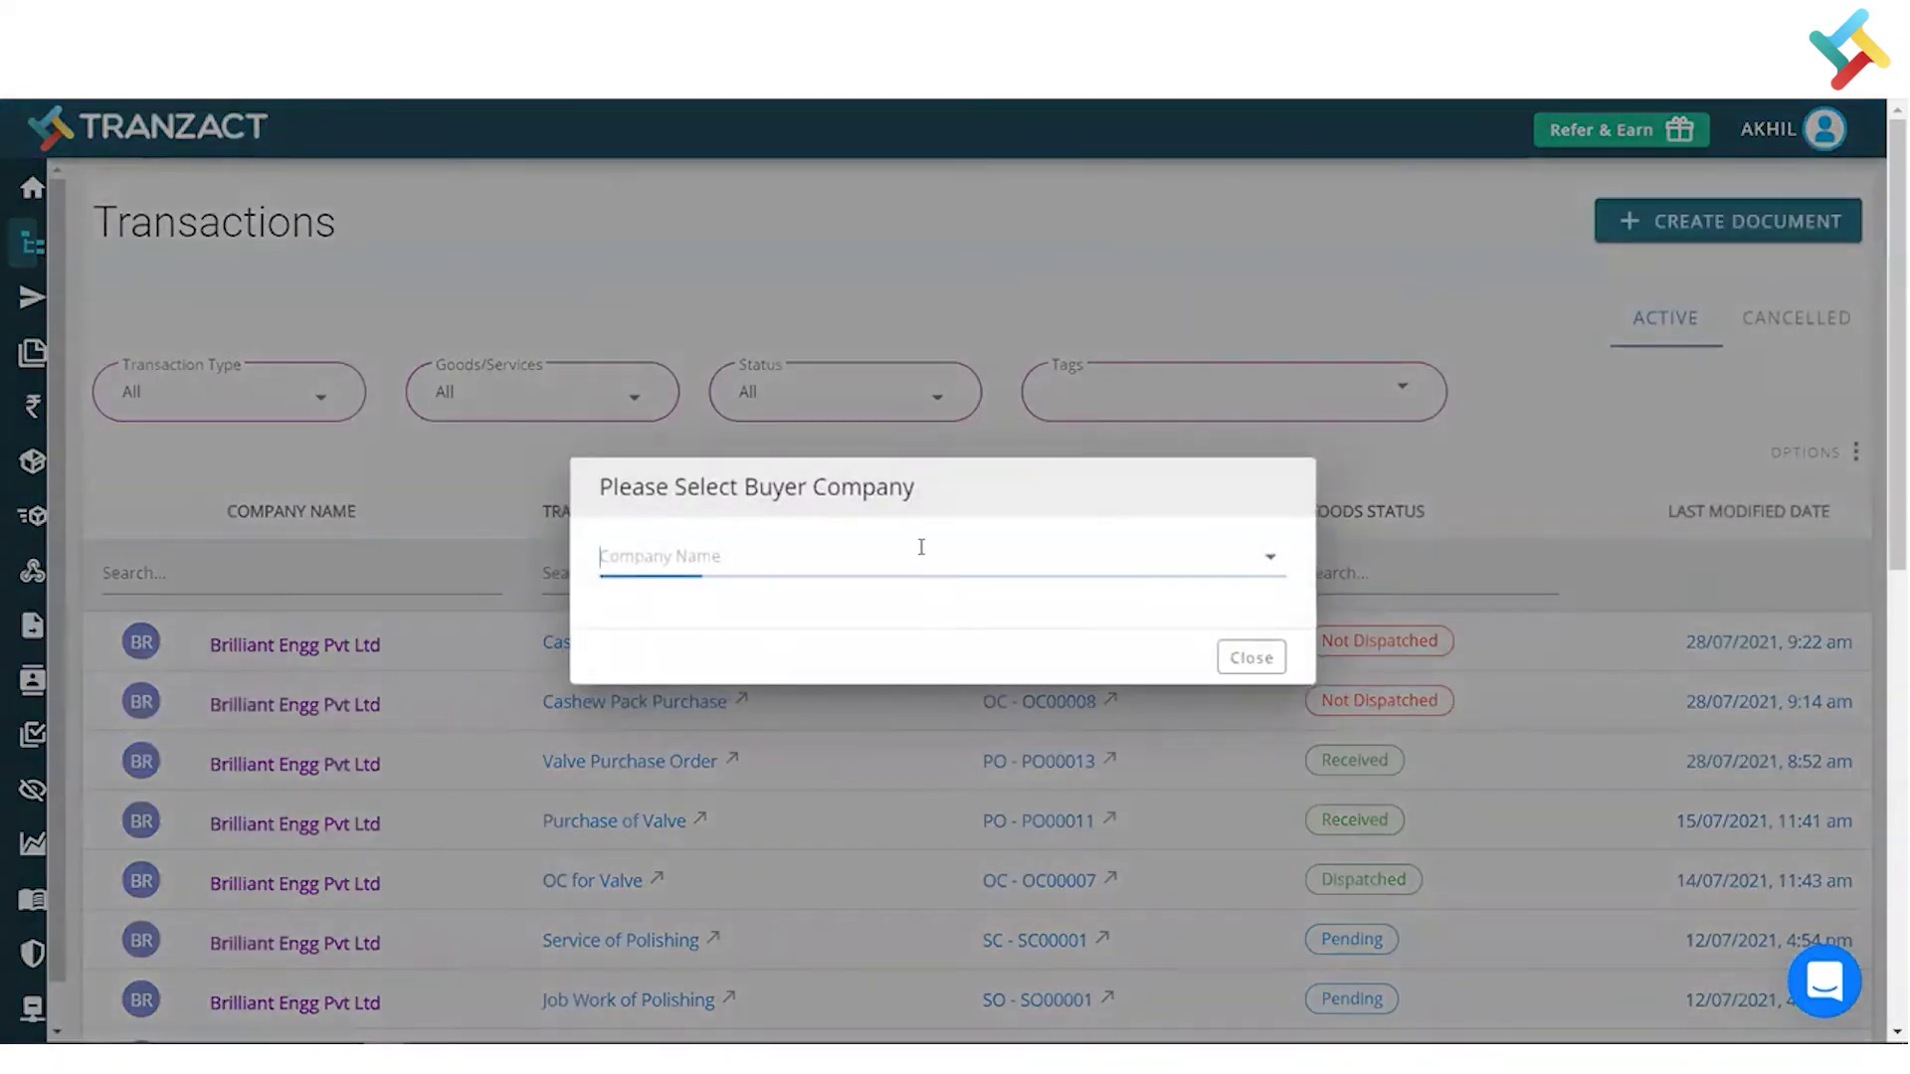
pyautogui.click(749, 790)
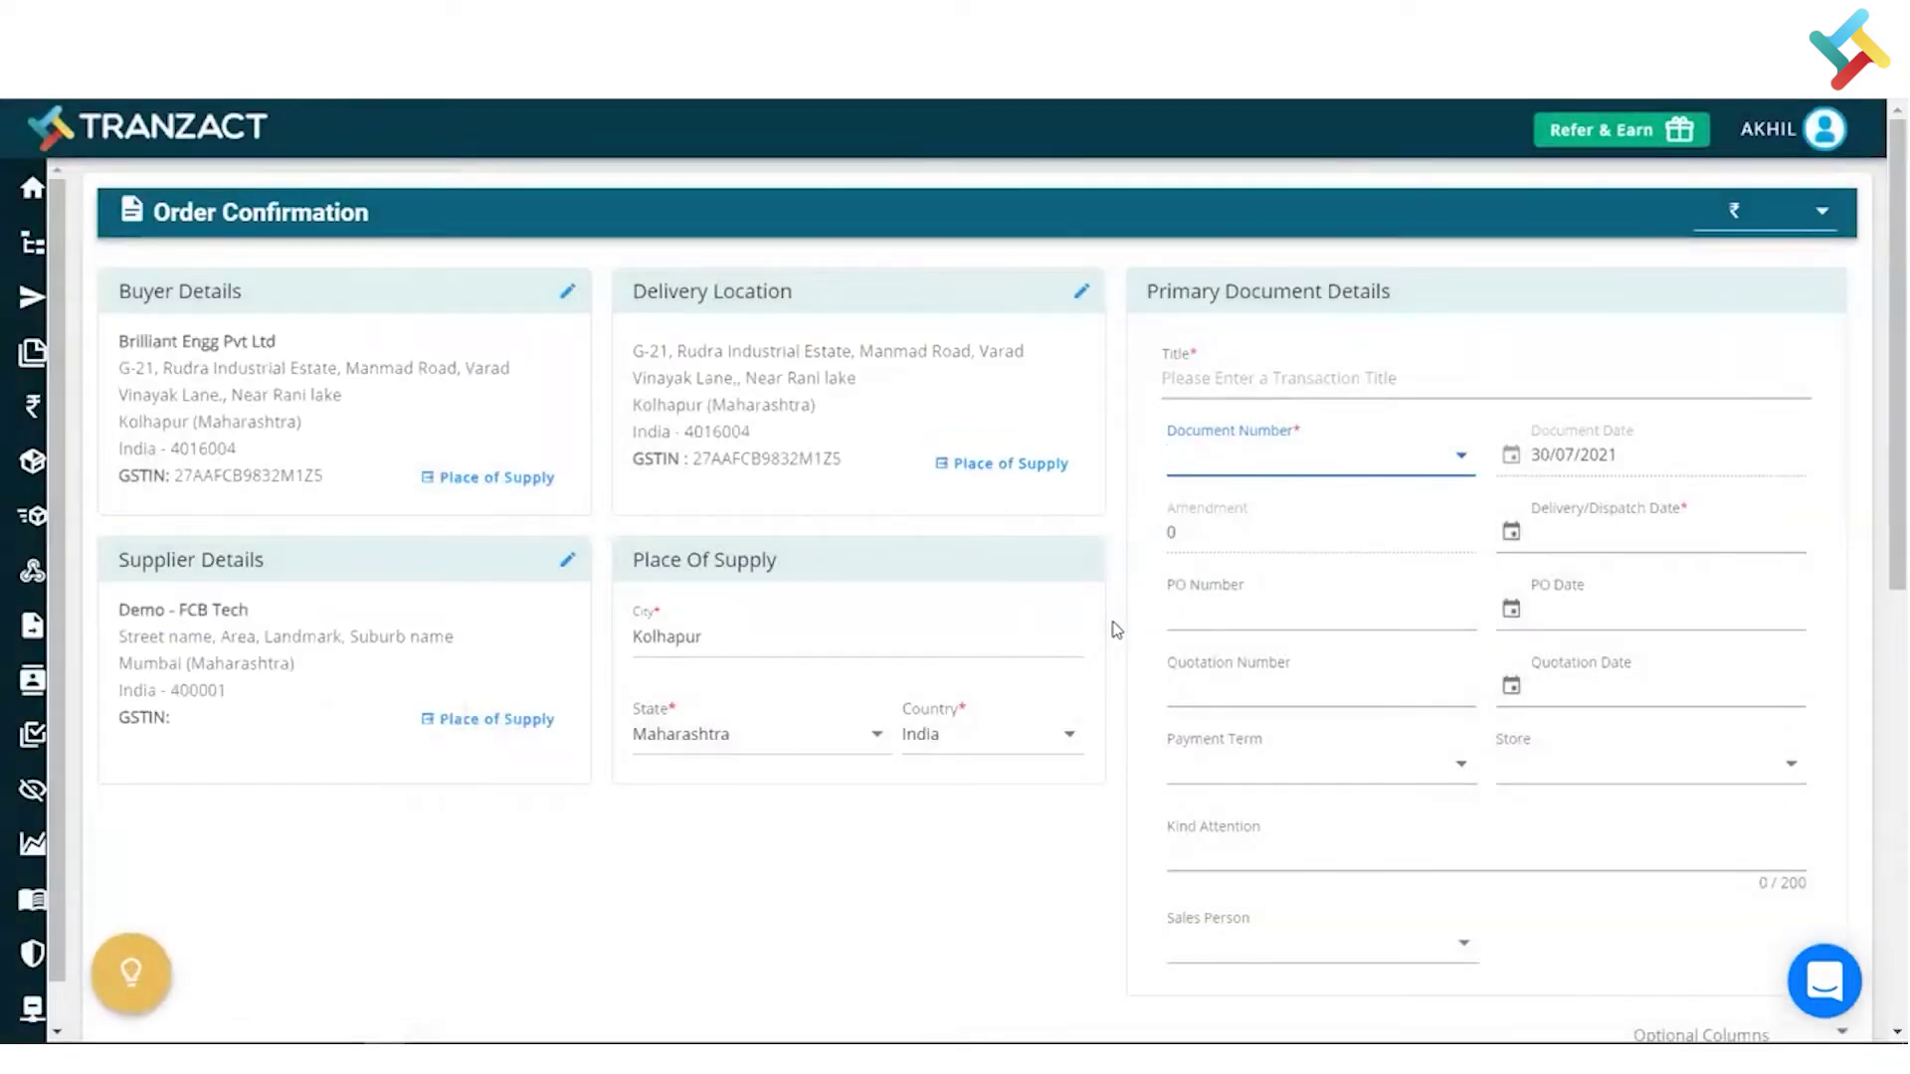
# - Title the order 'Cashew Pack Order'
pyautogui.click(1434, 376)
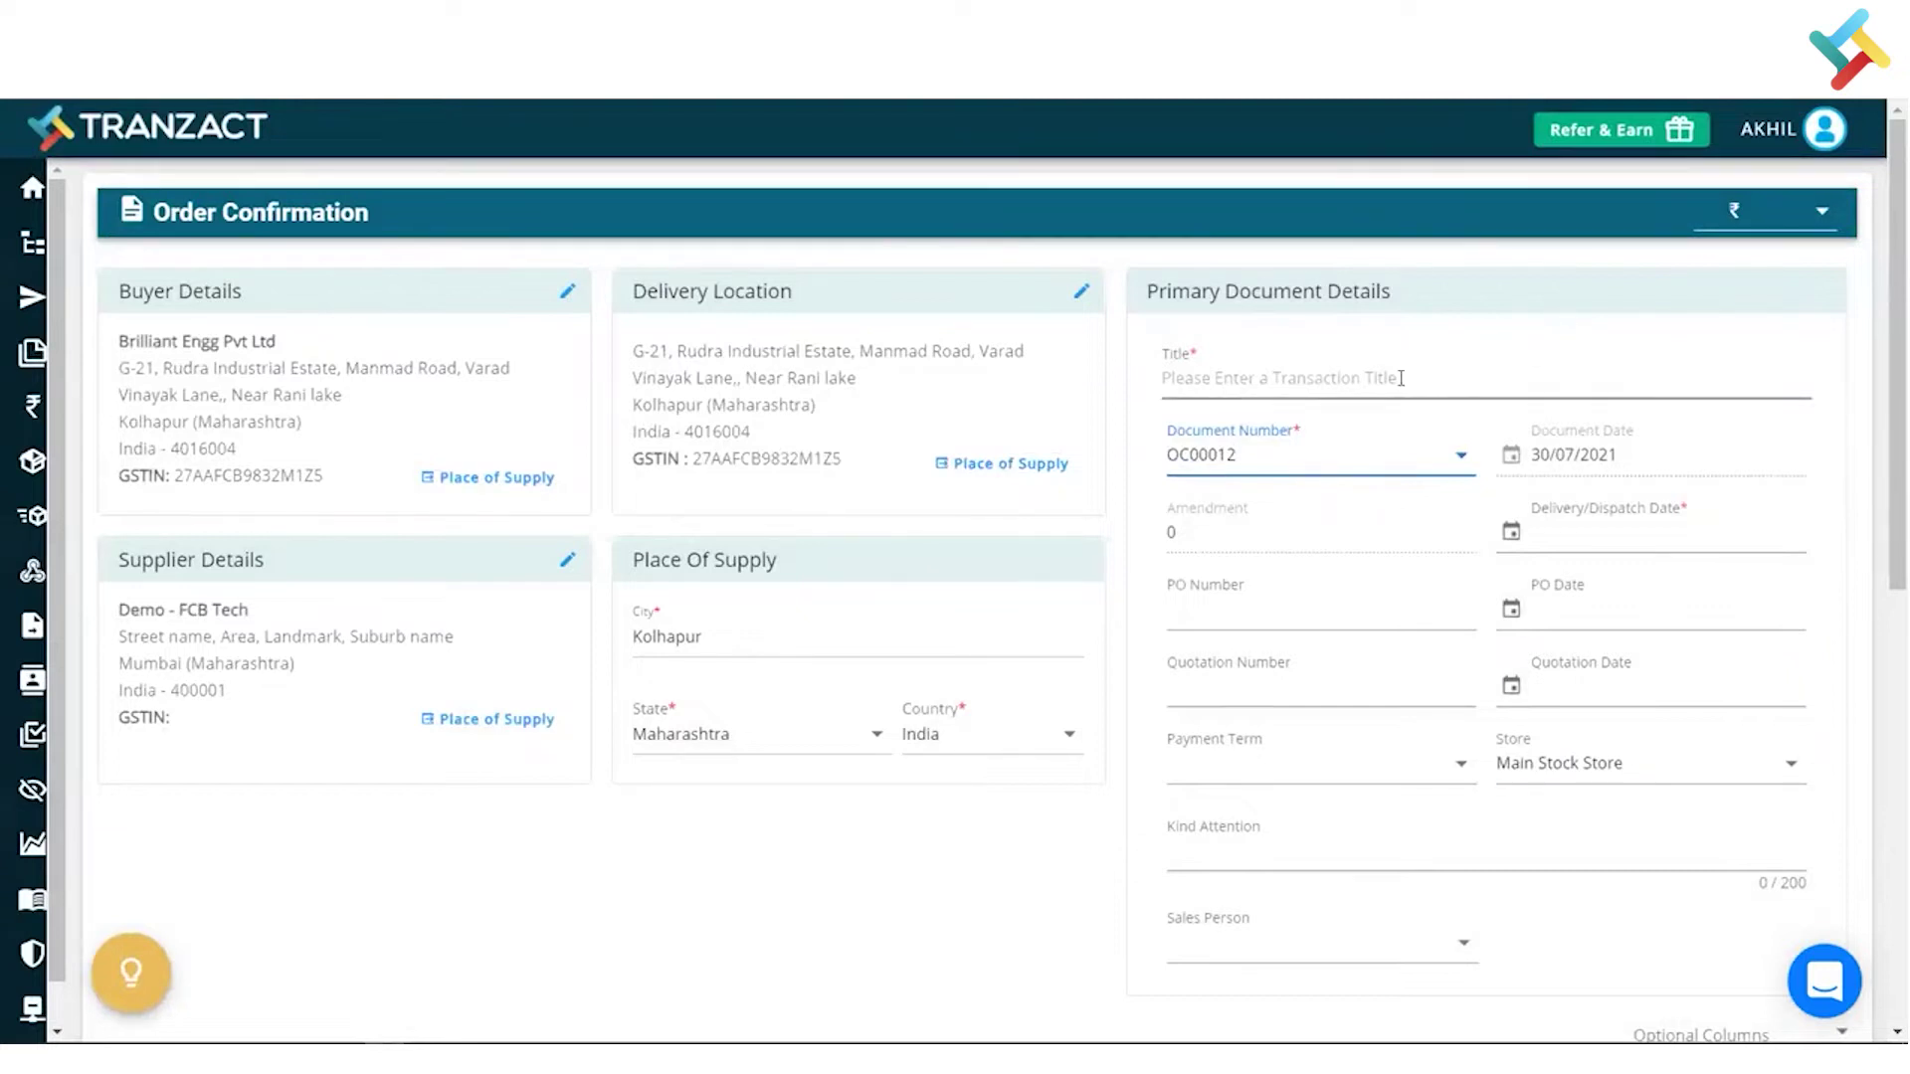
pyautogui.write('Ca')
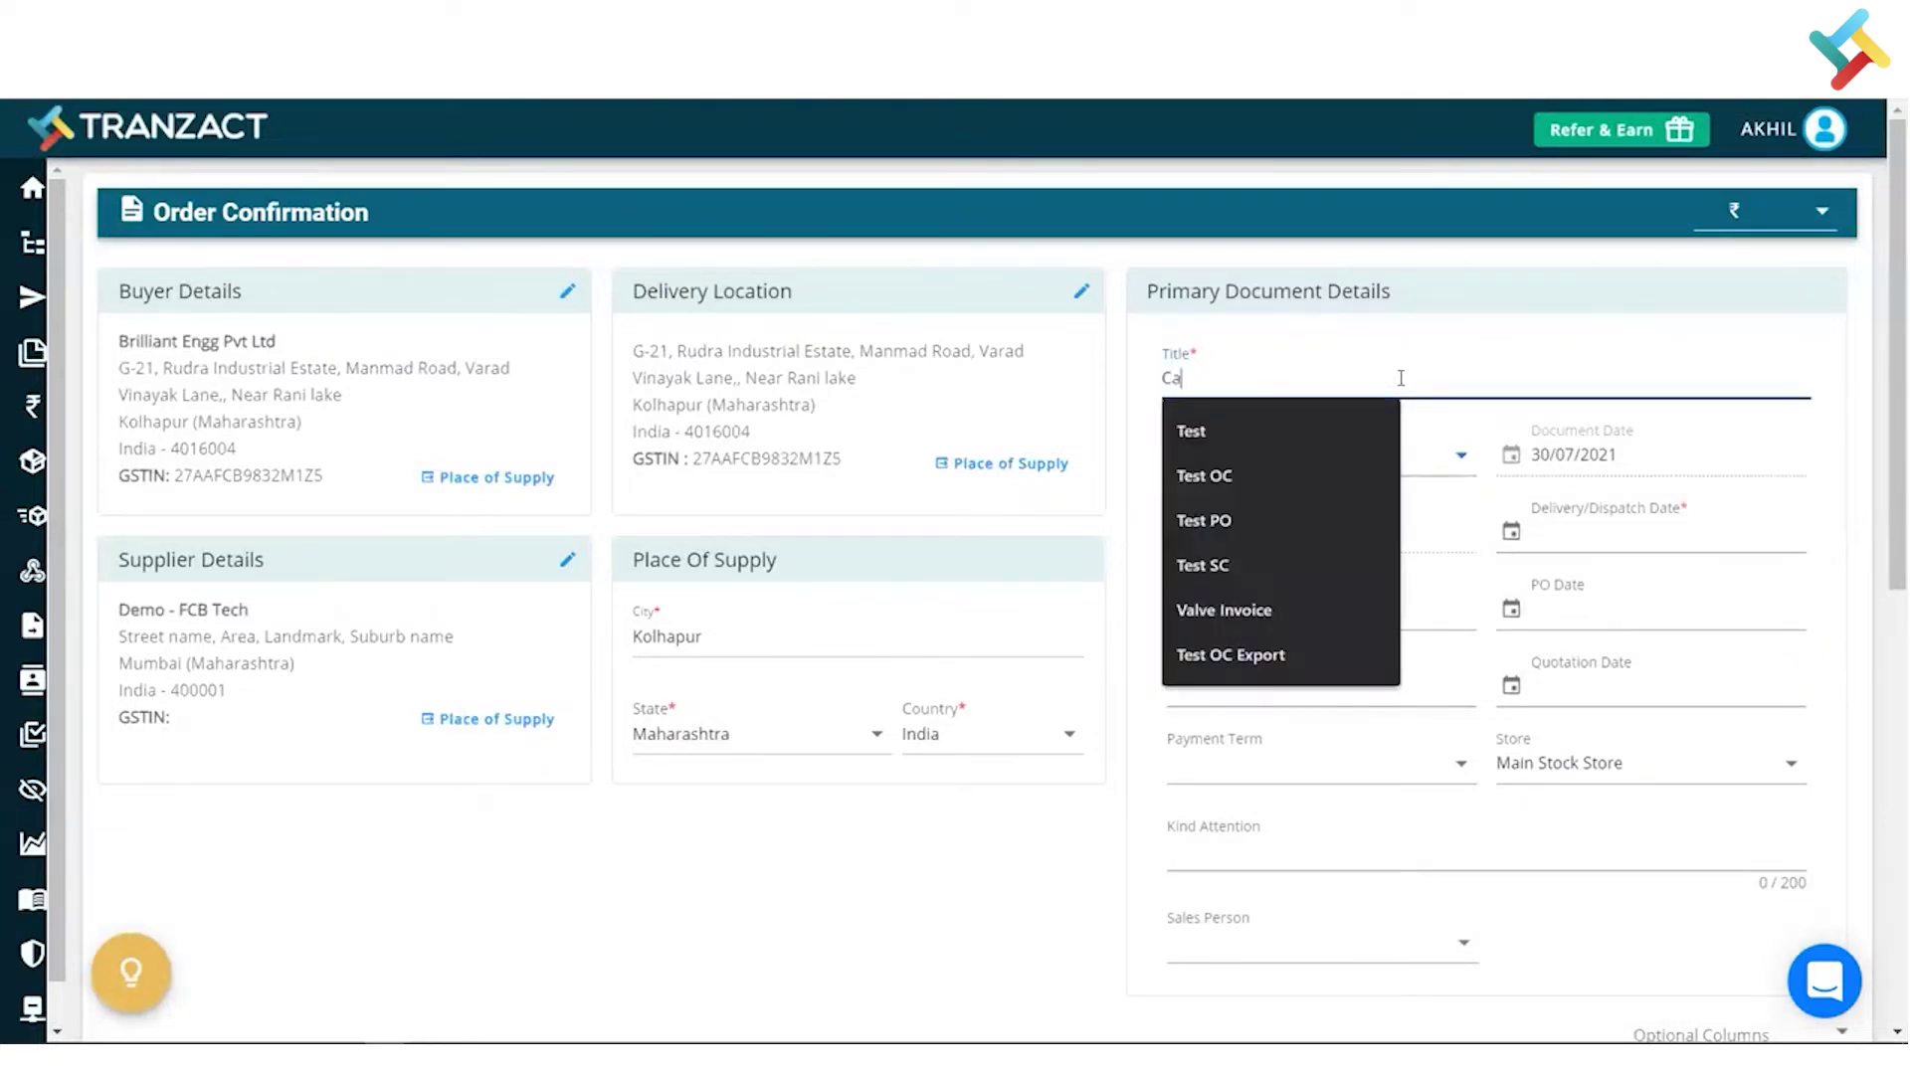
pyautogui.write('shew Pa')
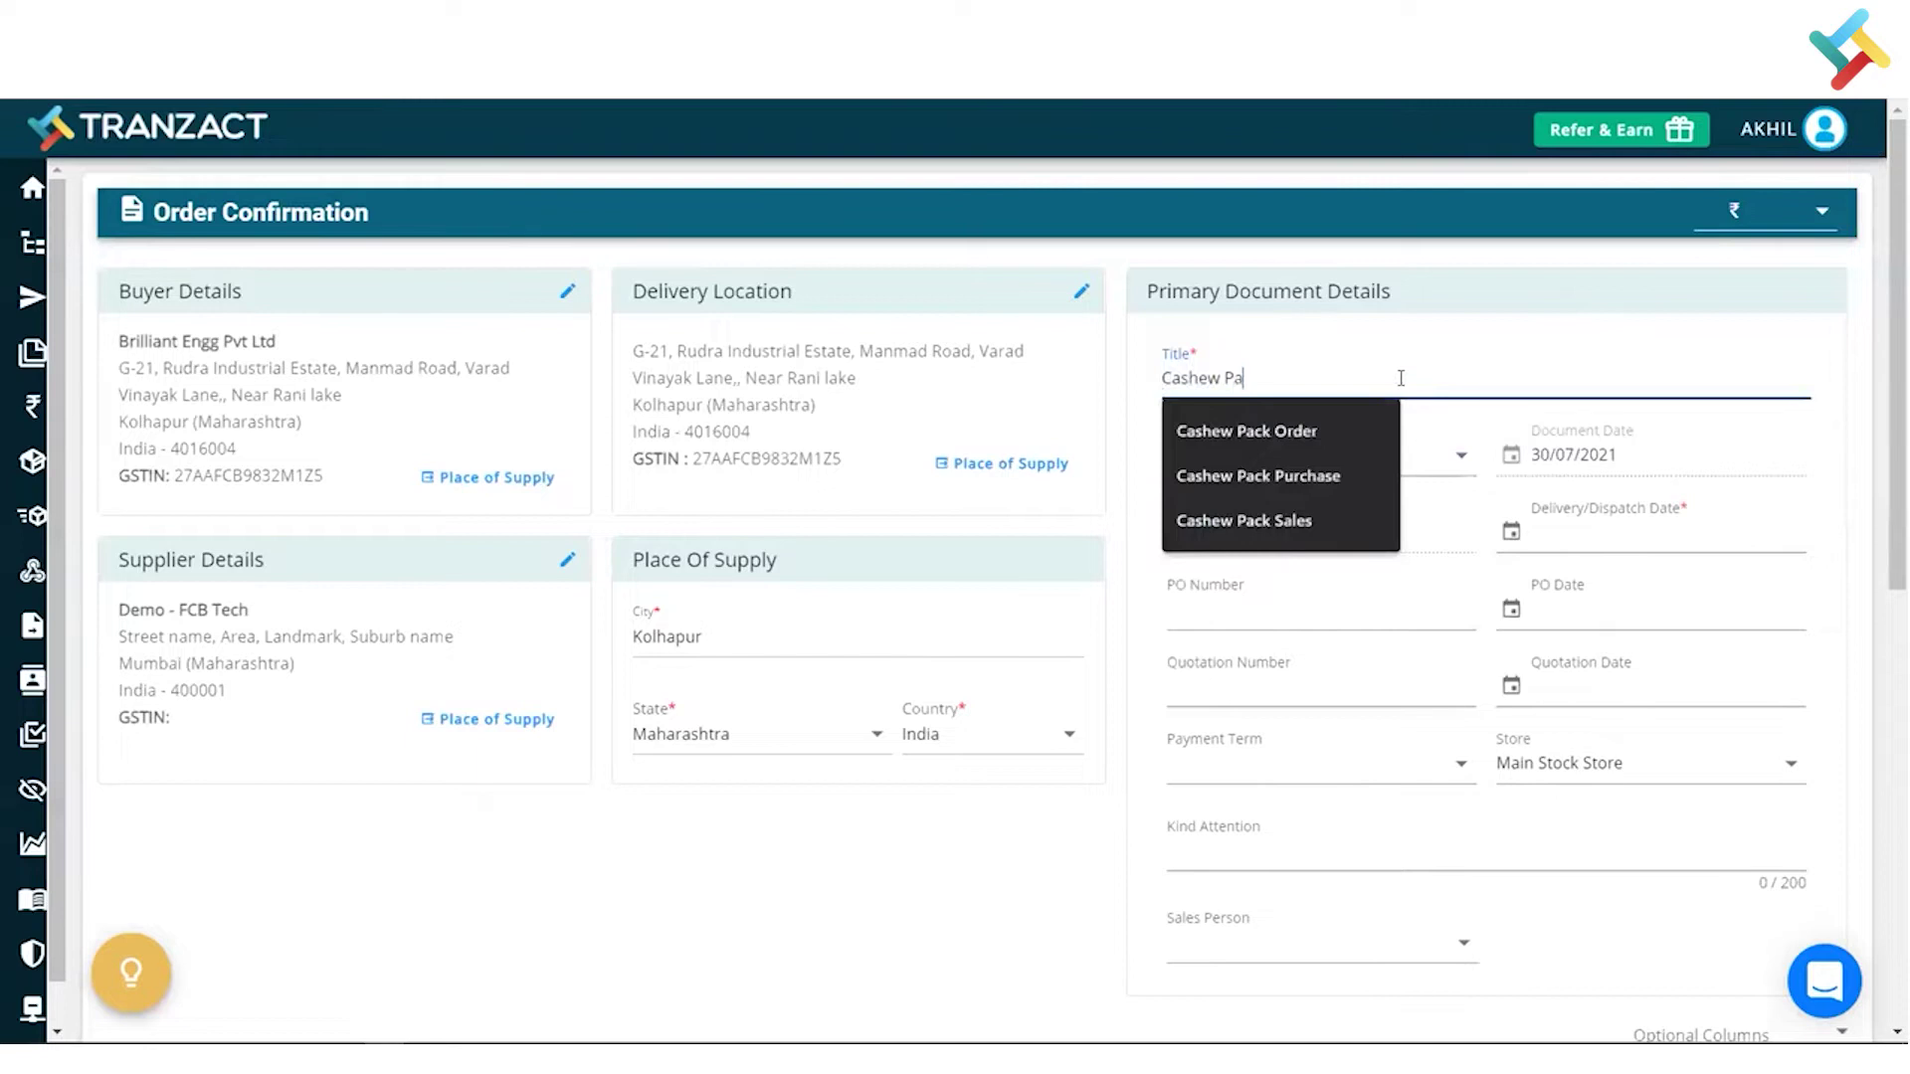
pyautogui.write('ck Order')
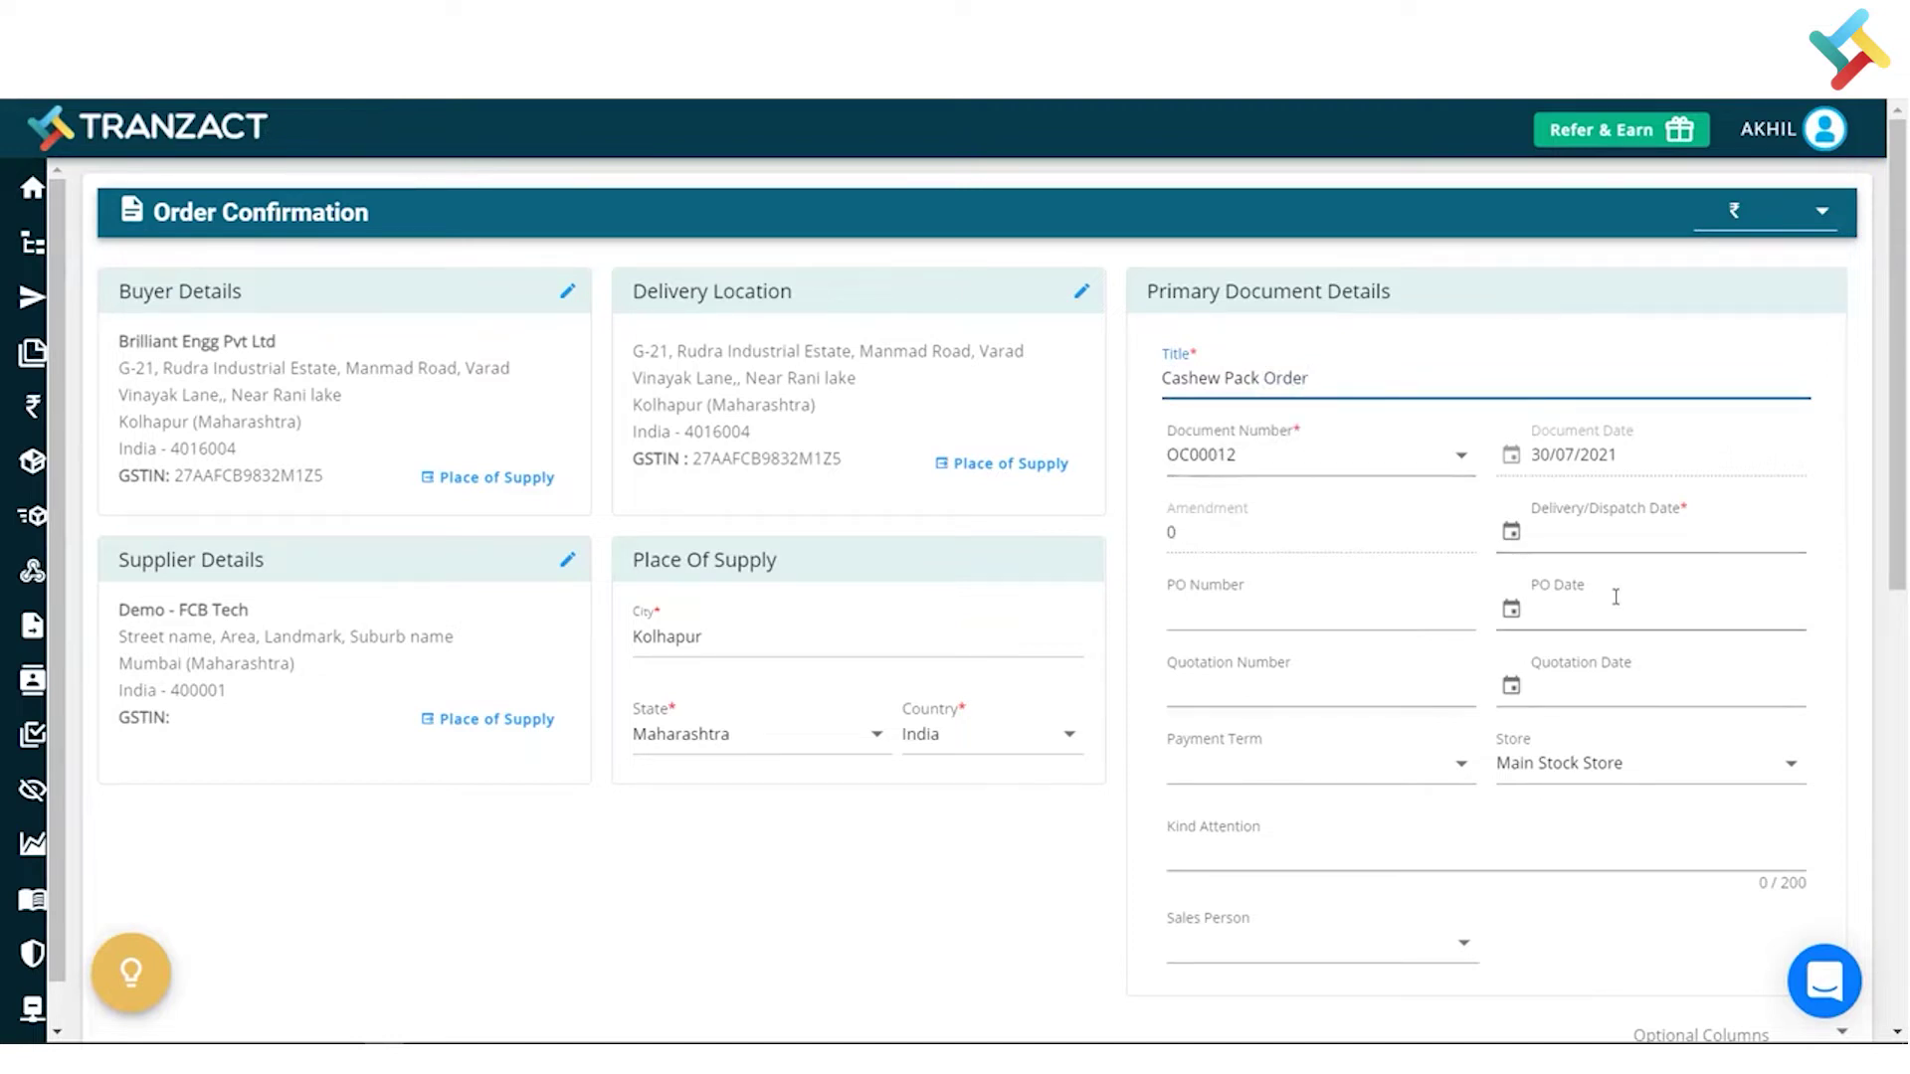
pyautogui.scroll(-3, 1612, 593)
# - Set the delivery/dispatch date to 31/08/2021
pyautogui.click(1646, 279)
pyautogui.click(1813, 350)
pyautogui.click(1628, 619)
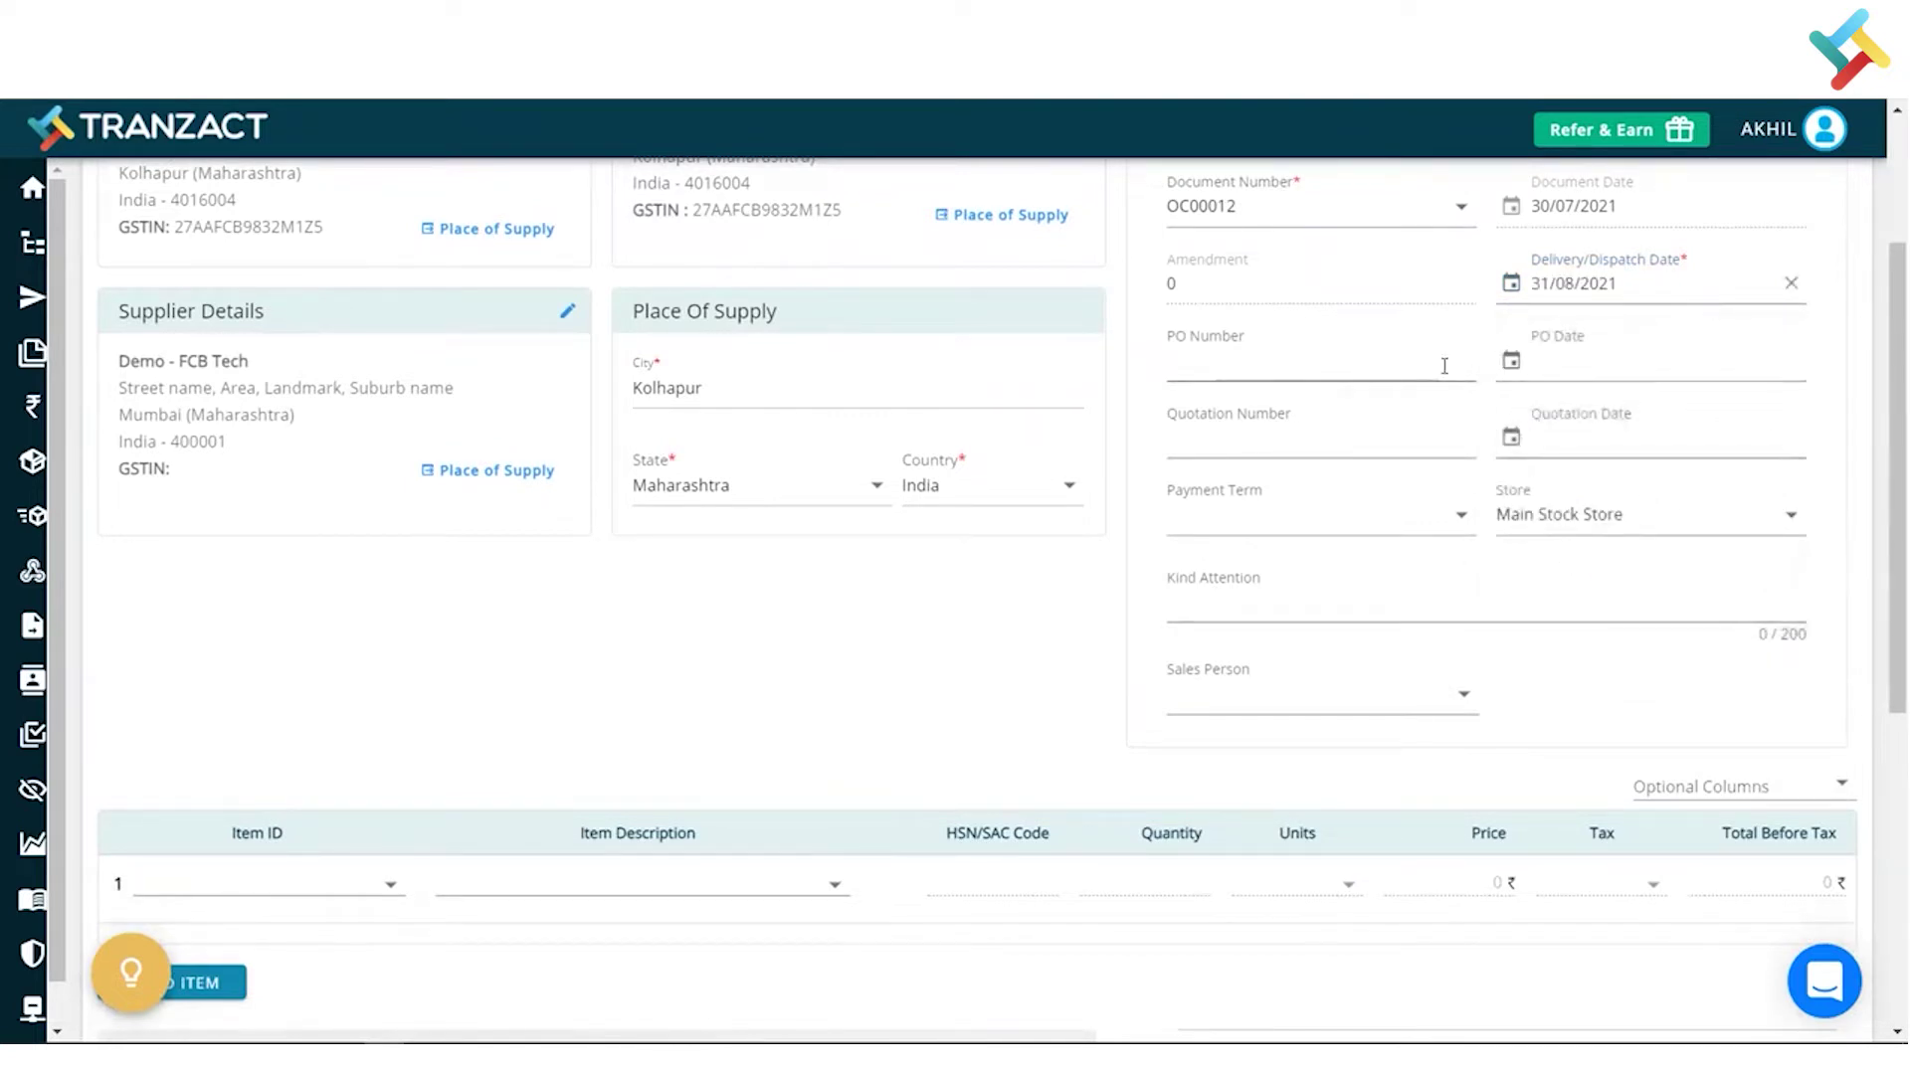
pyautogui.click(1333, 372)
pyautogui.click(1605, 690)
pyautogui.scroll(-3, 1343, 695)
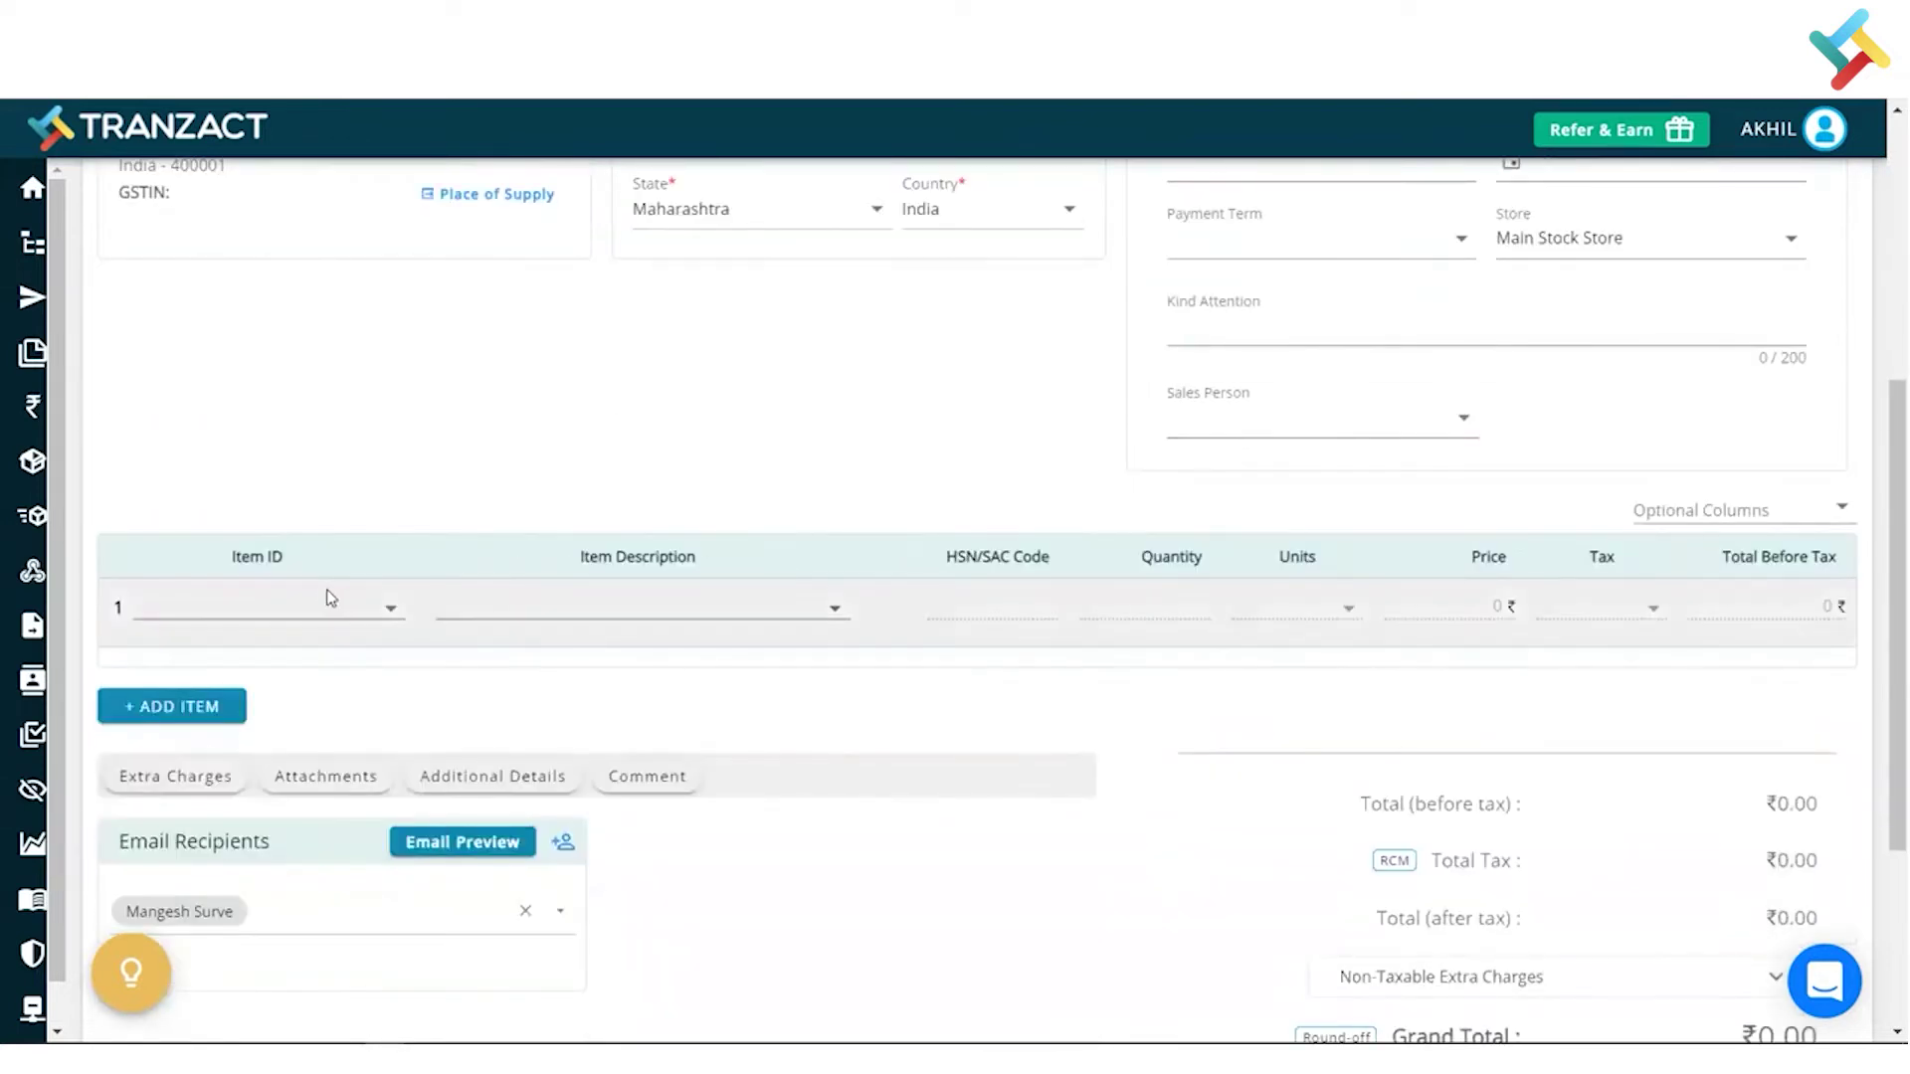
# - Add Cashew Pack as line 1 with quantity 180 GMS at ₹160, totalling ₹28,800
pyautogui.click(304, 604)
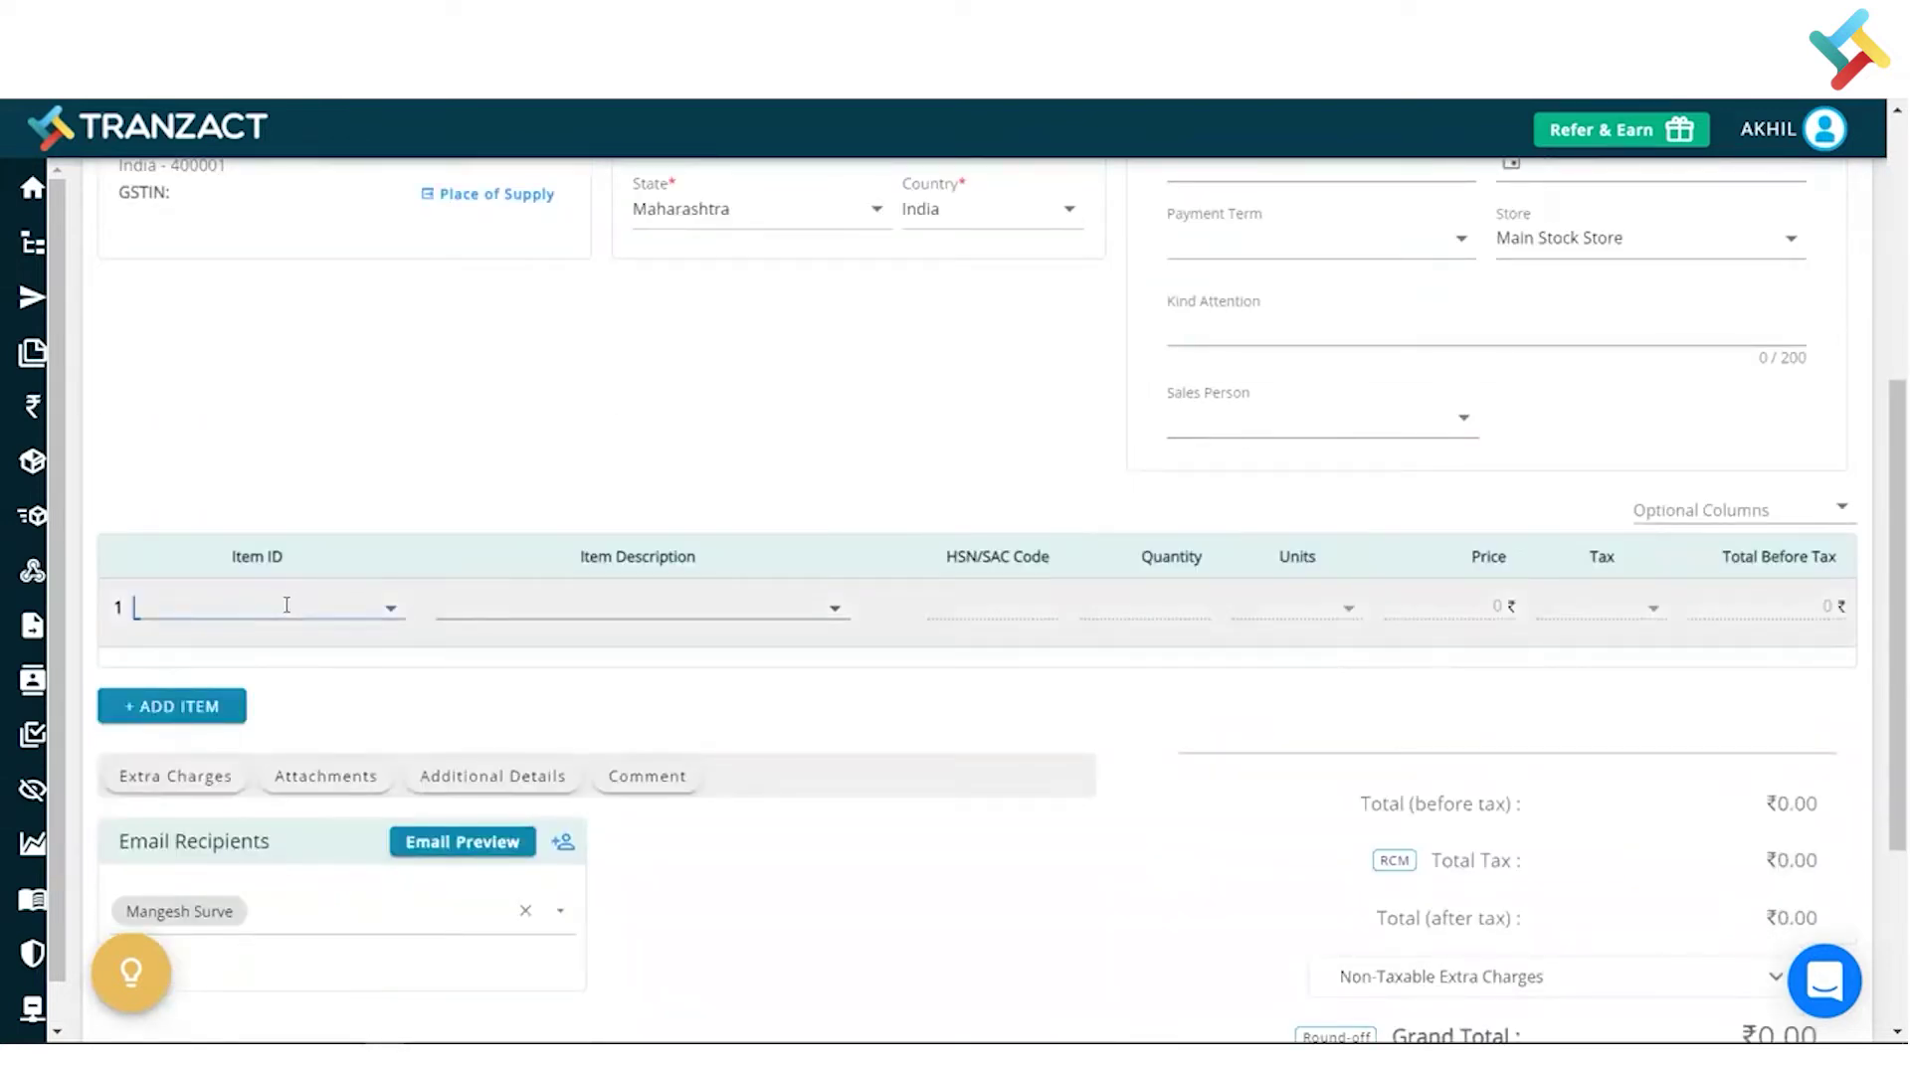
pyautogui.click(548, 595)
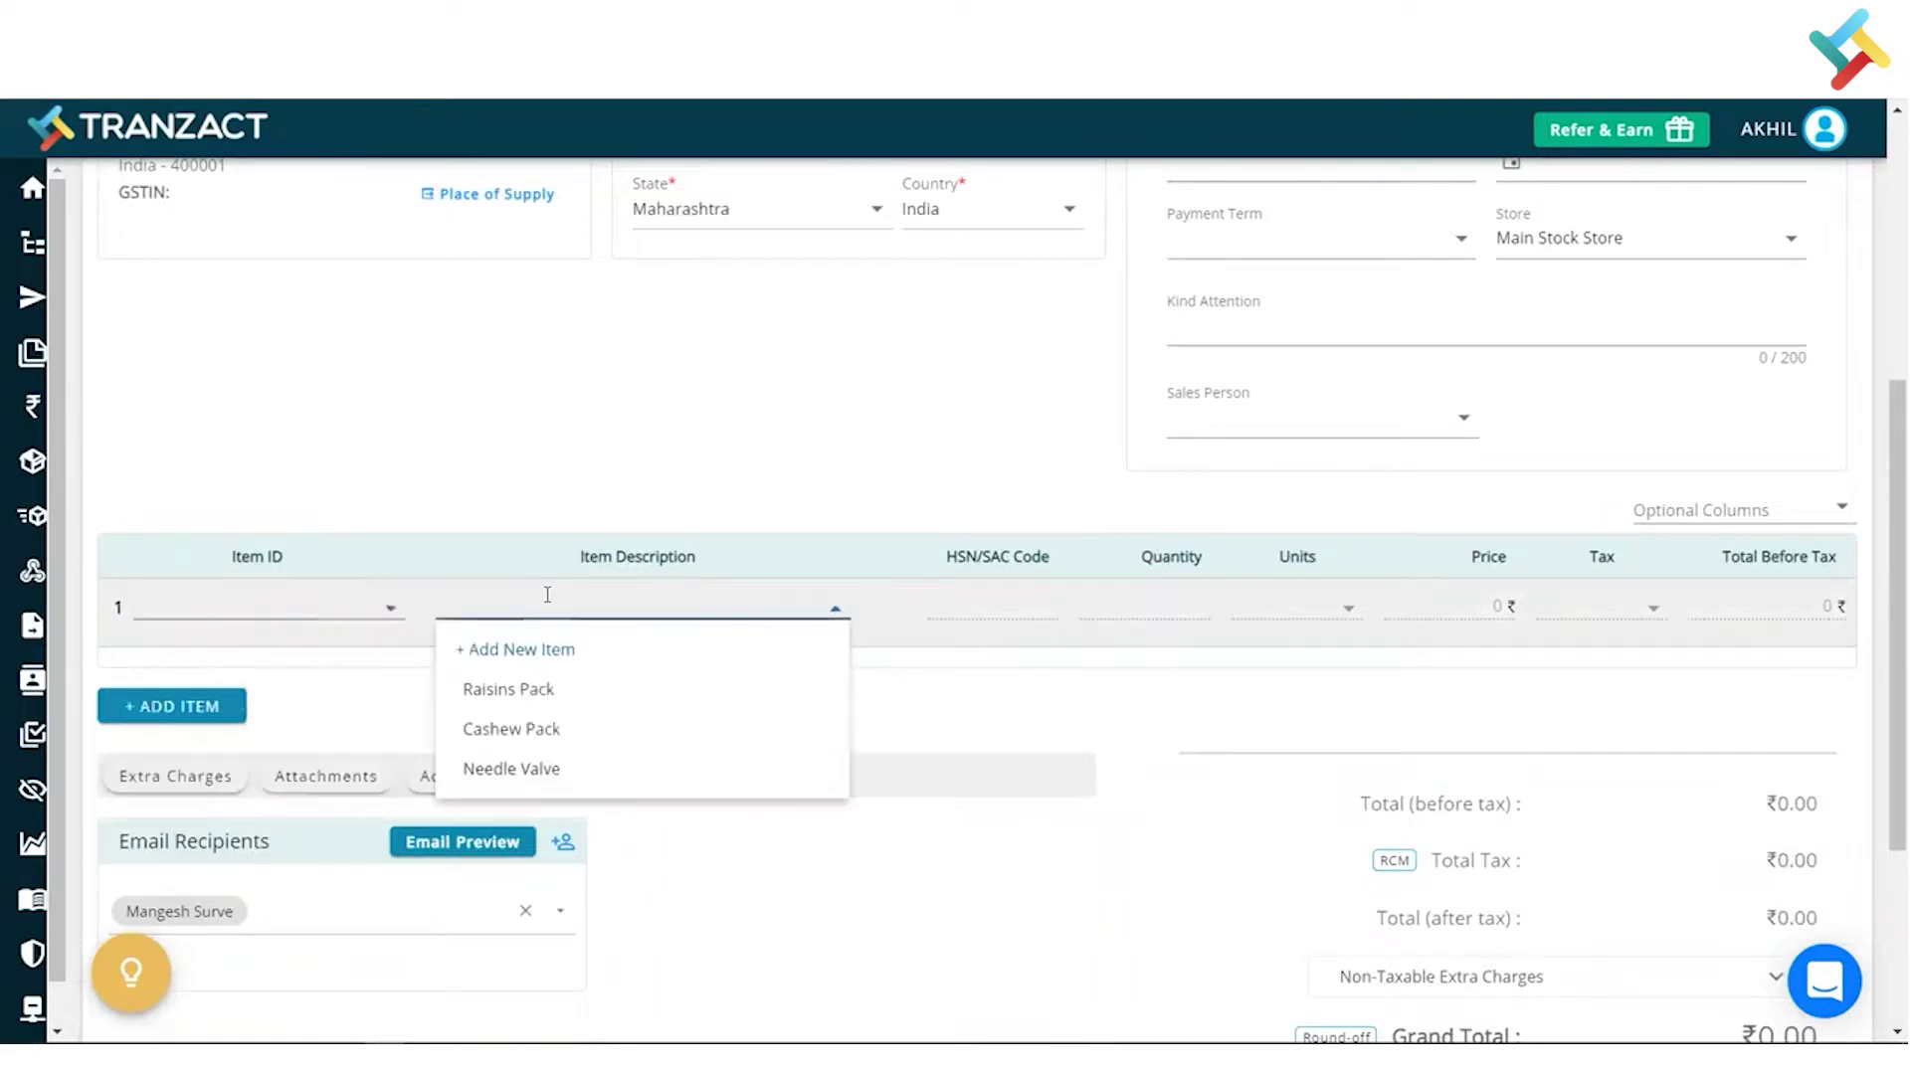
pyautogui.click(534, 731)
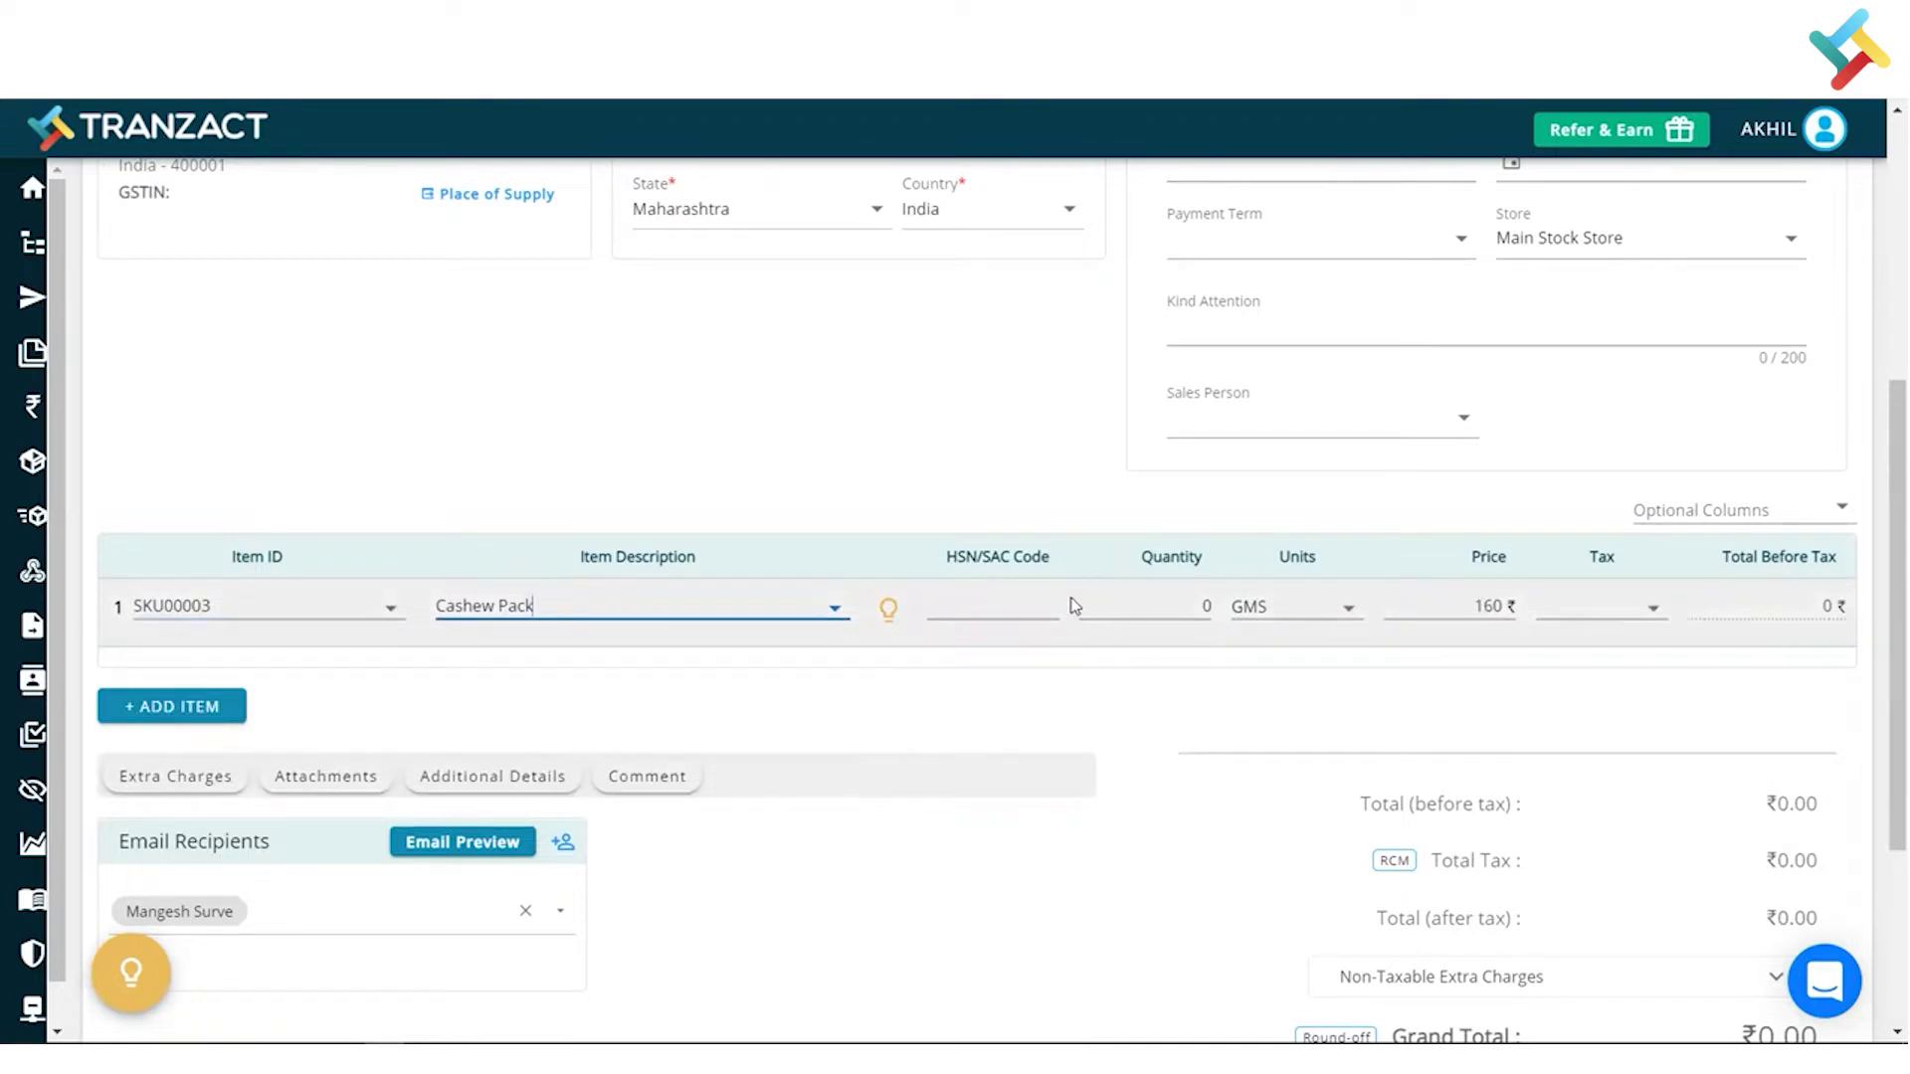
pyautogui.click(1186, 603)
pyautogui.write('180')
pyautogui.click(1446, 681)
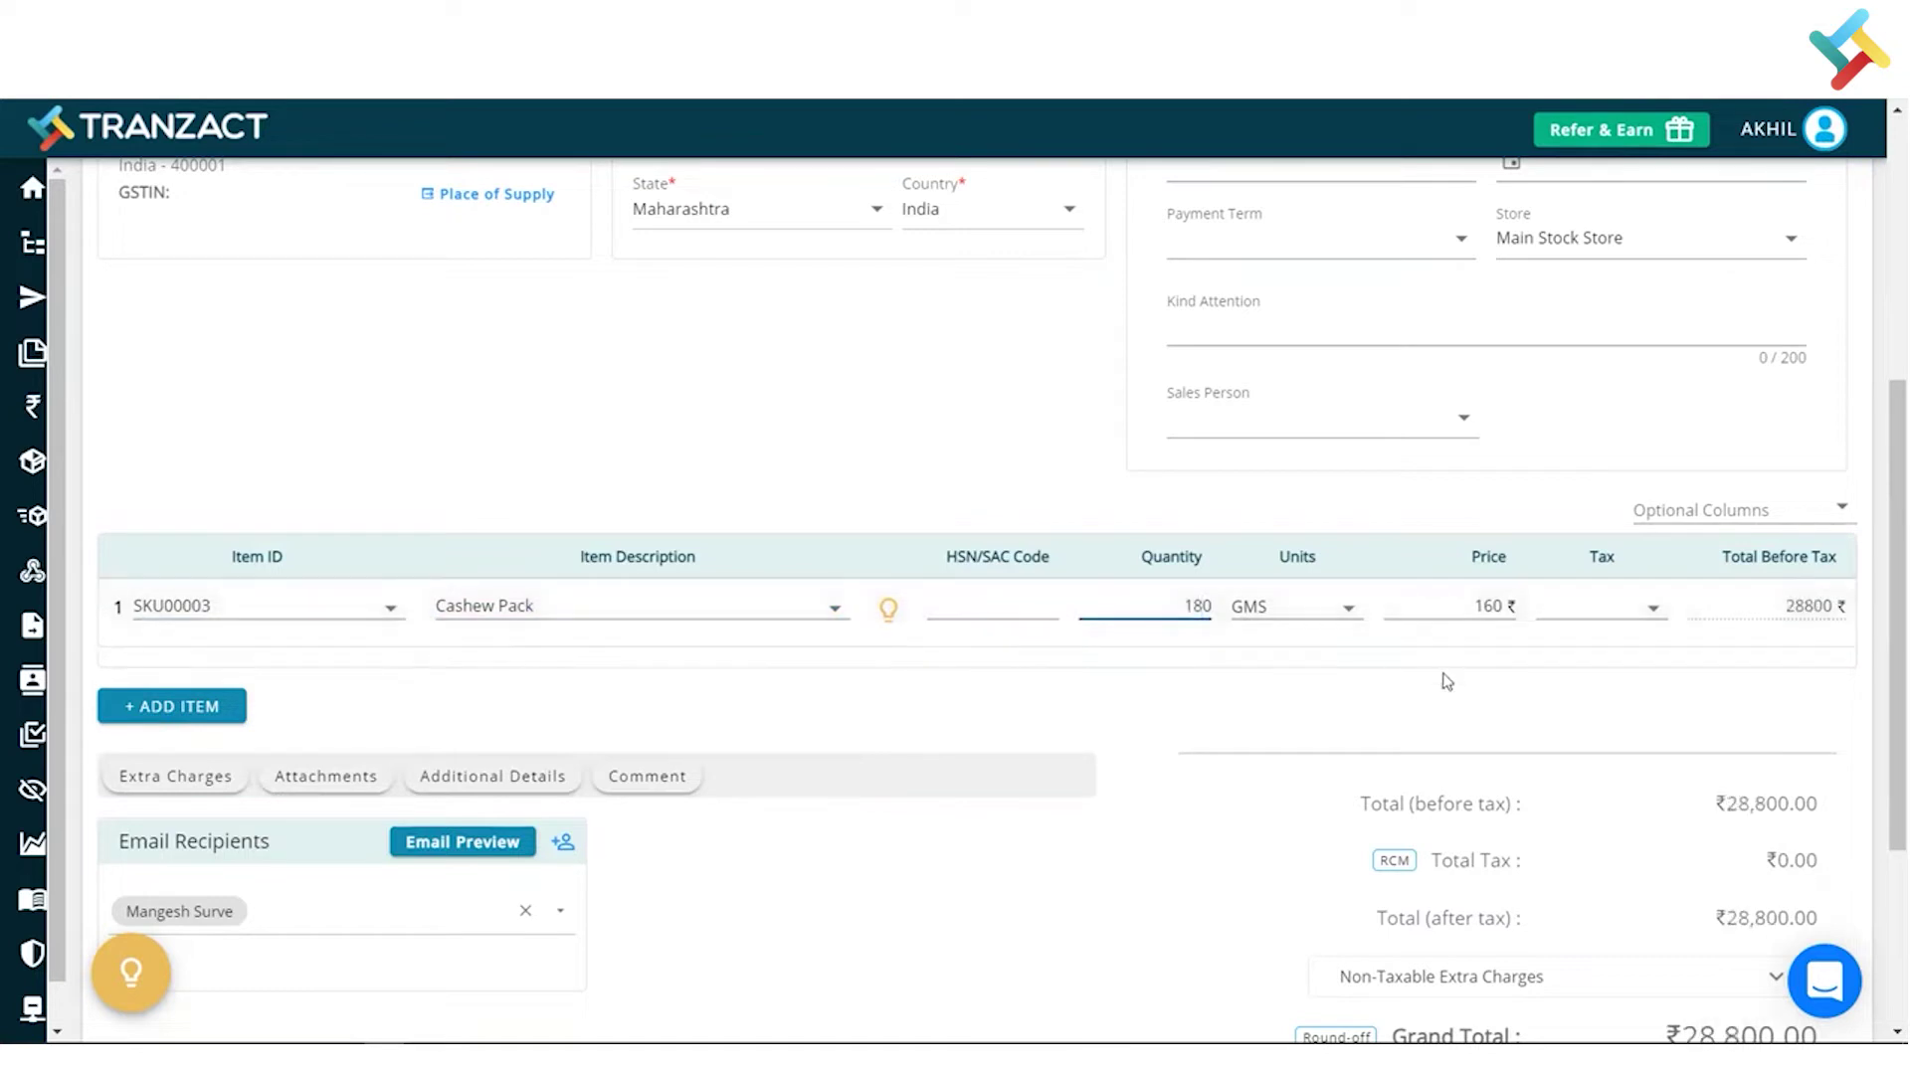
pyautogui.scroll(-3, 1092, 682)
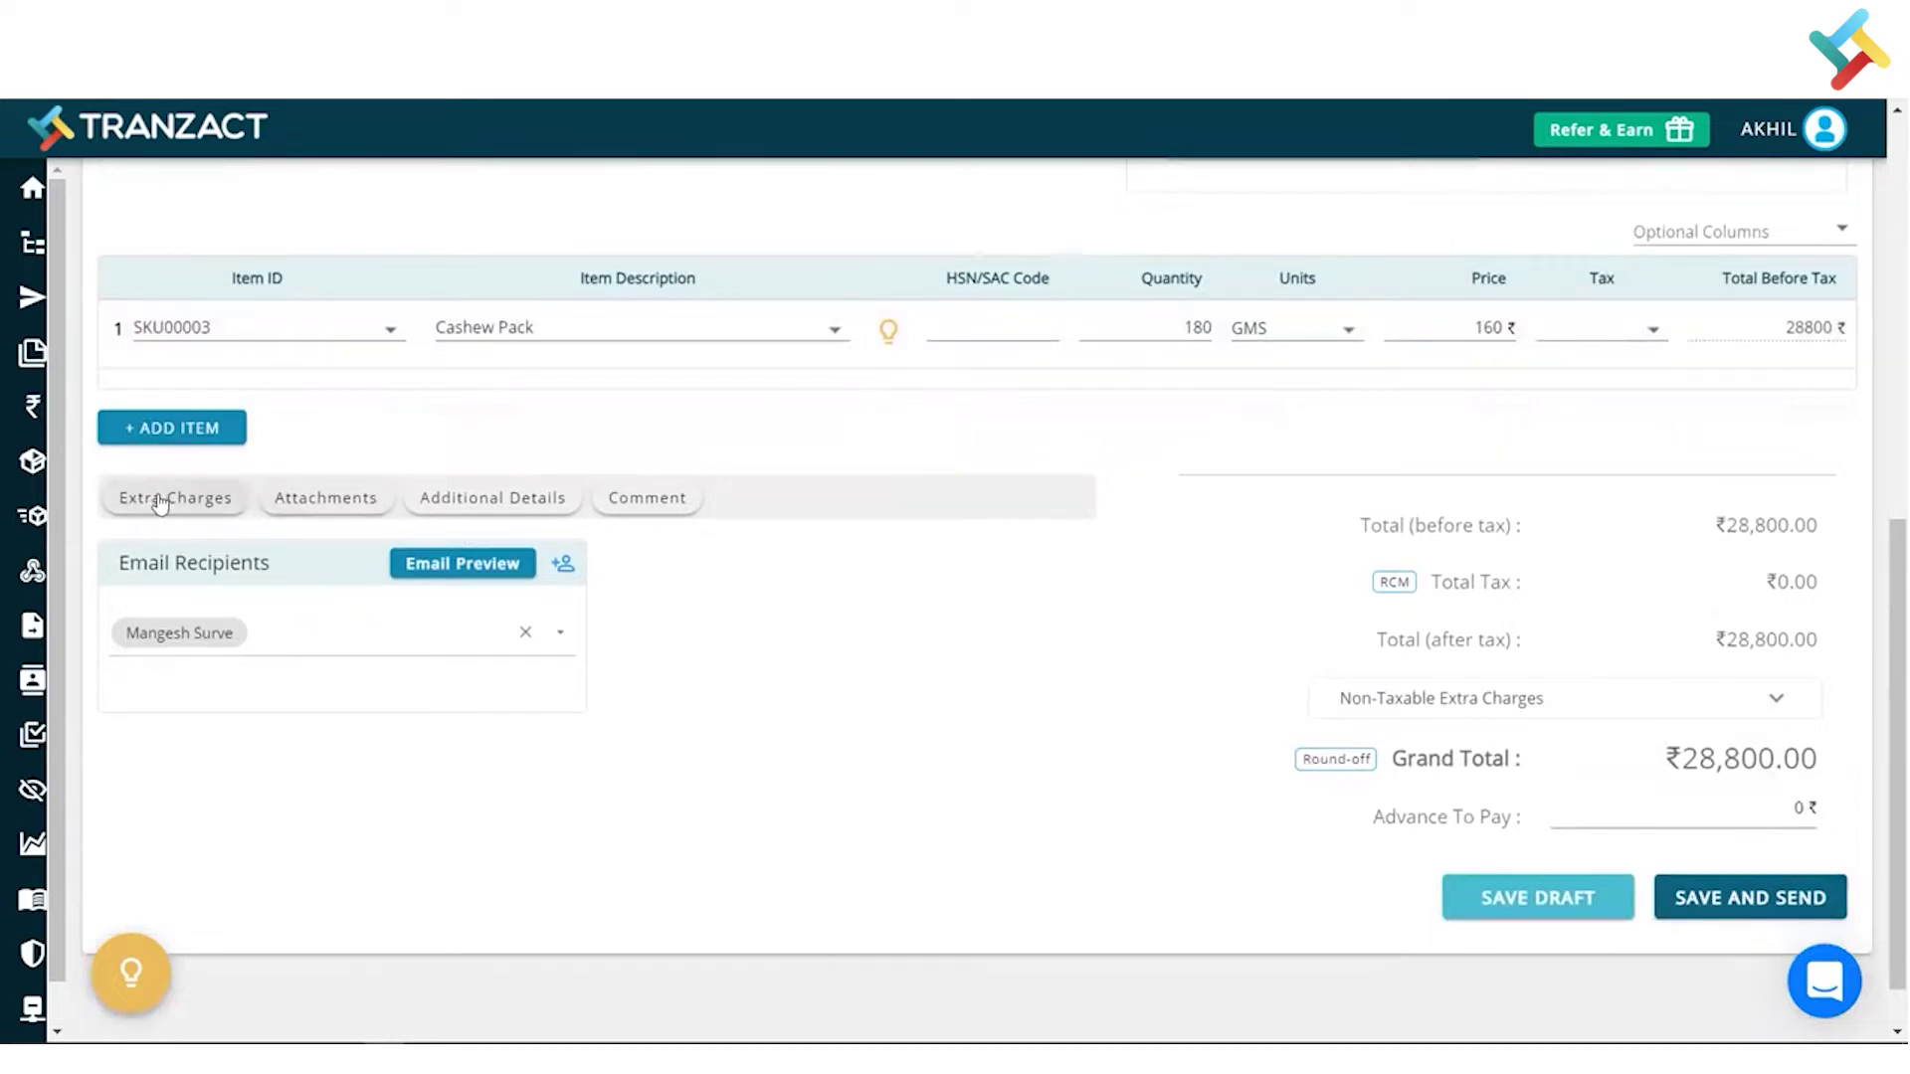
pyautogui.click(156, 498)
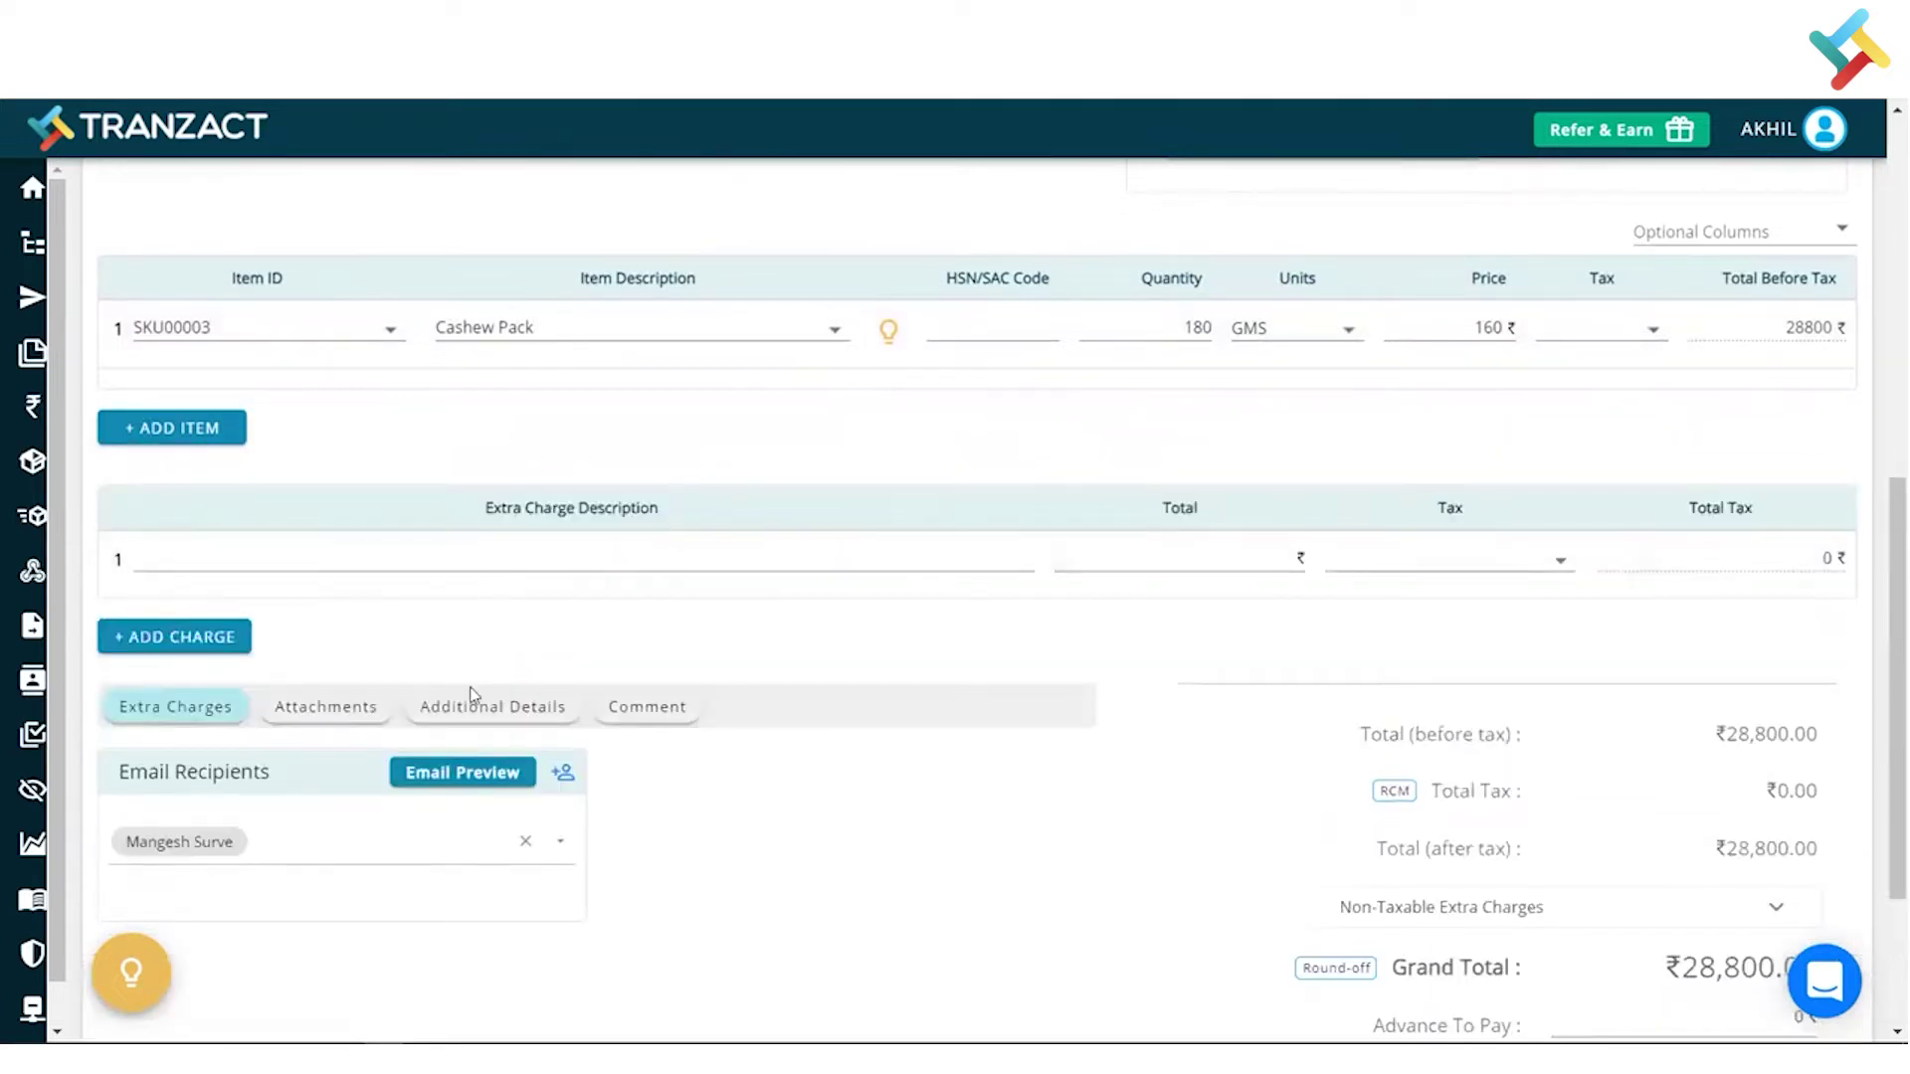
# - Attach the Sales Term terms and conditions and save order confirmation OC00012
pyautogui.click(467, 710)
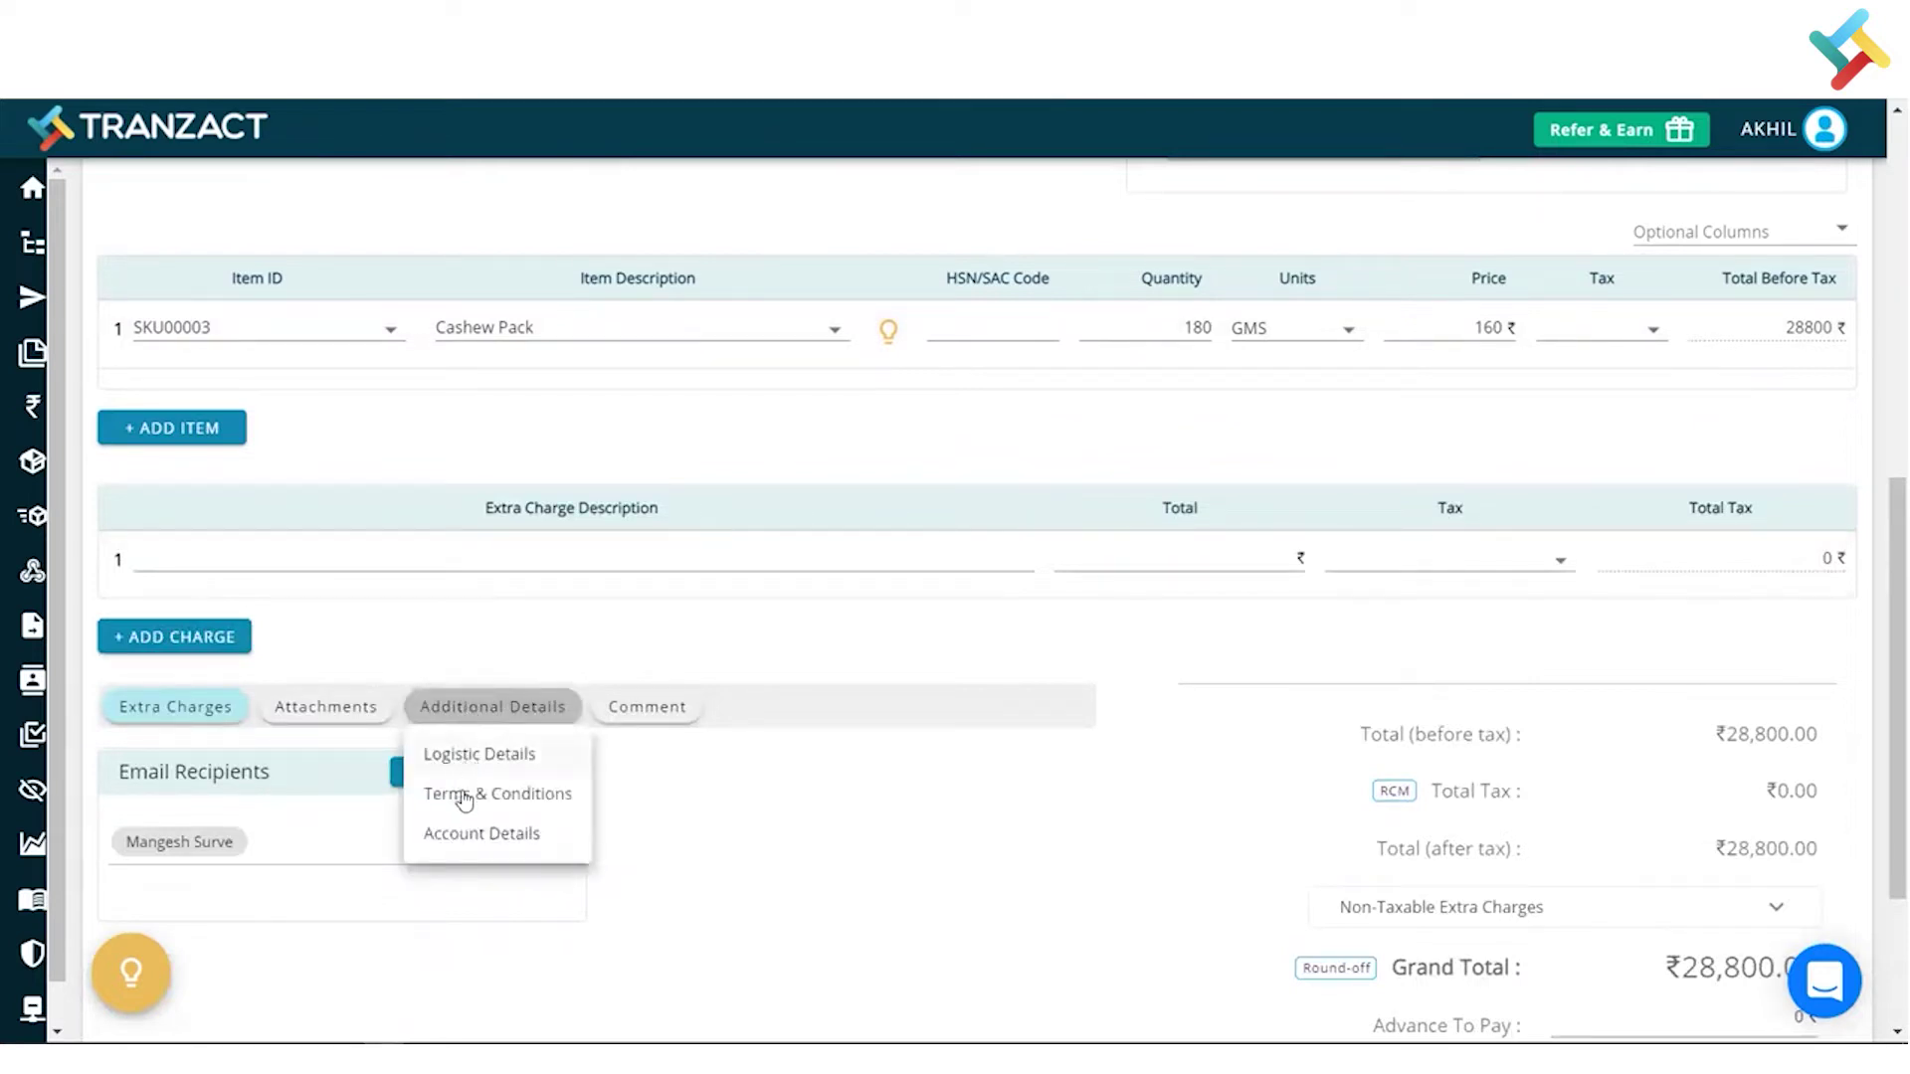
pyautogui.click(464, 797)
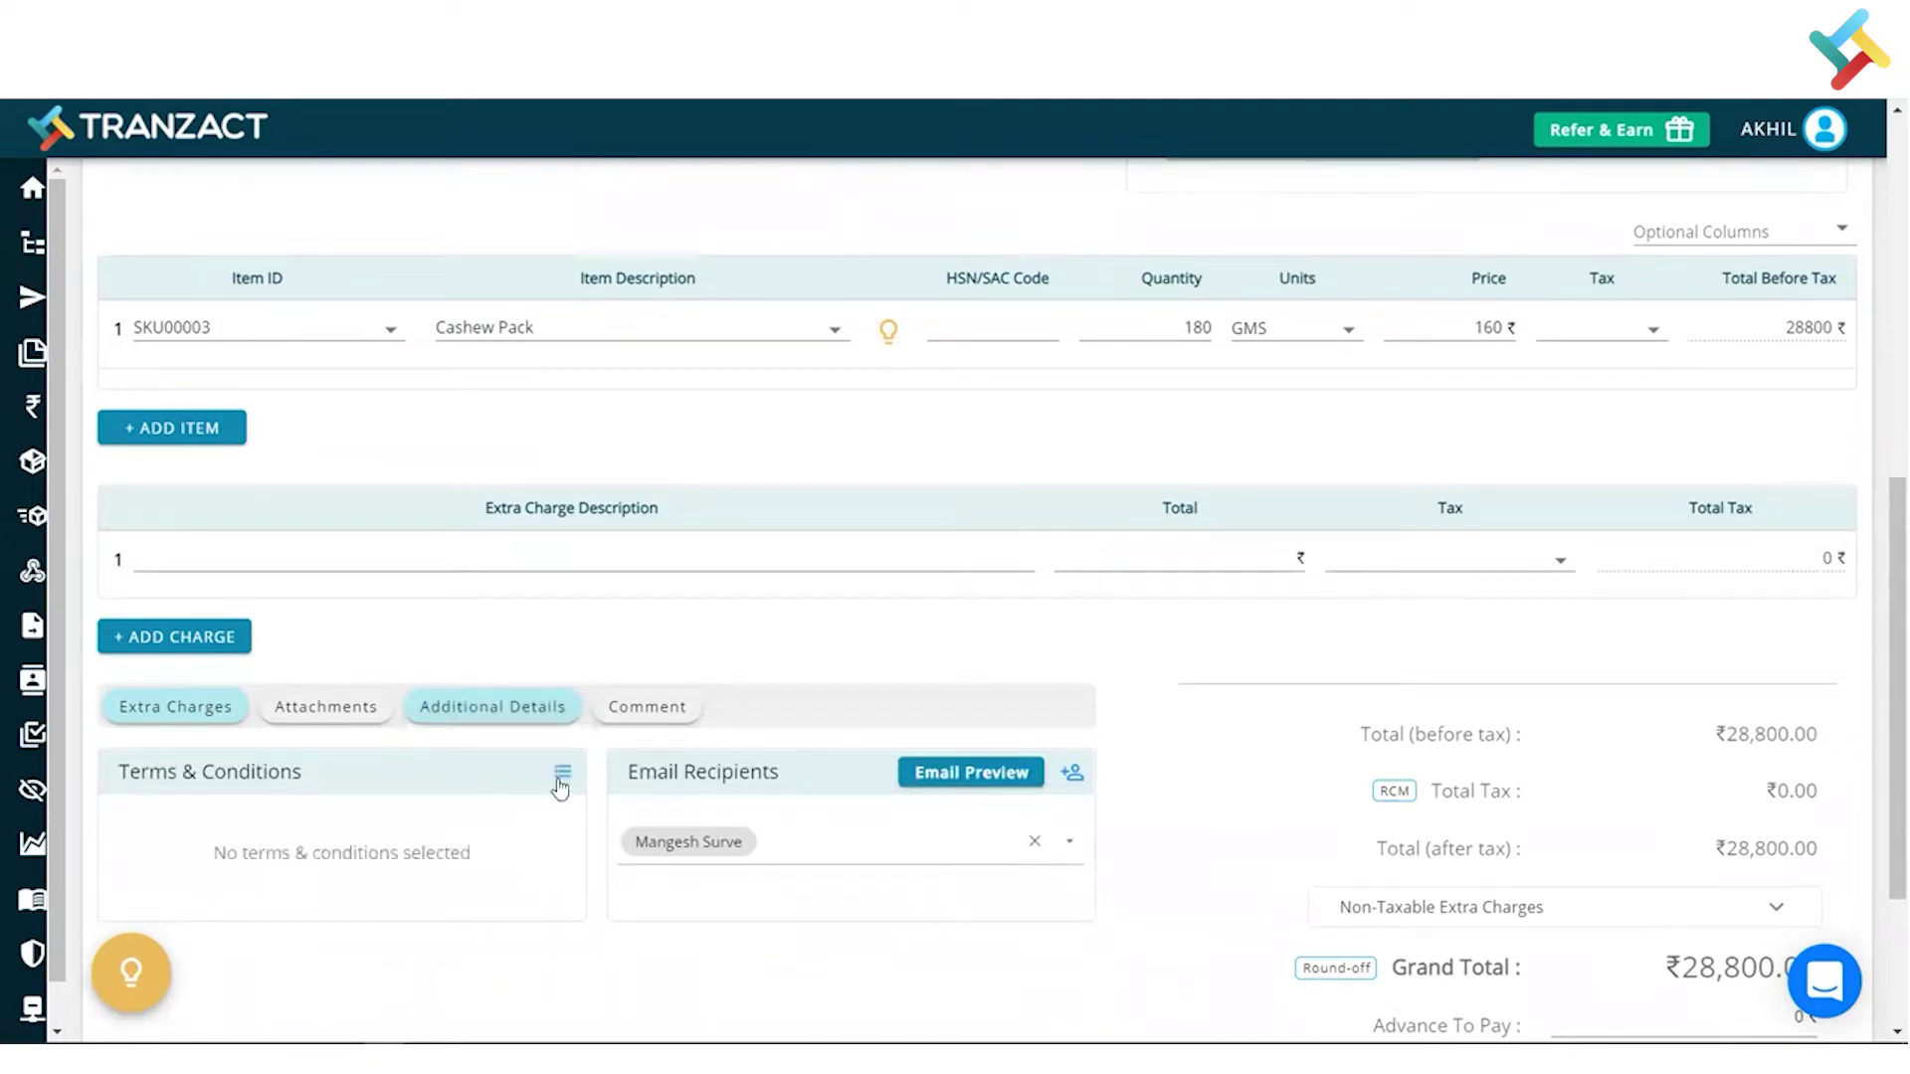
pyautogui.click(562, 774)
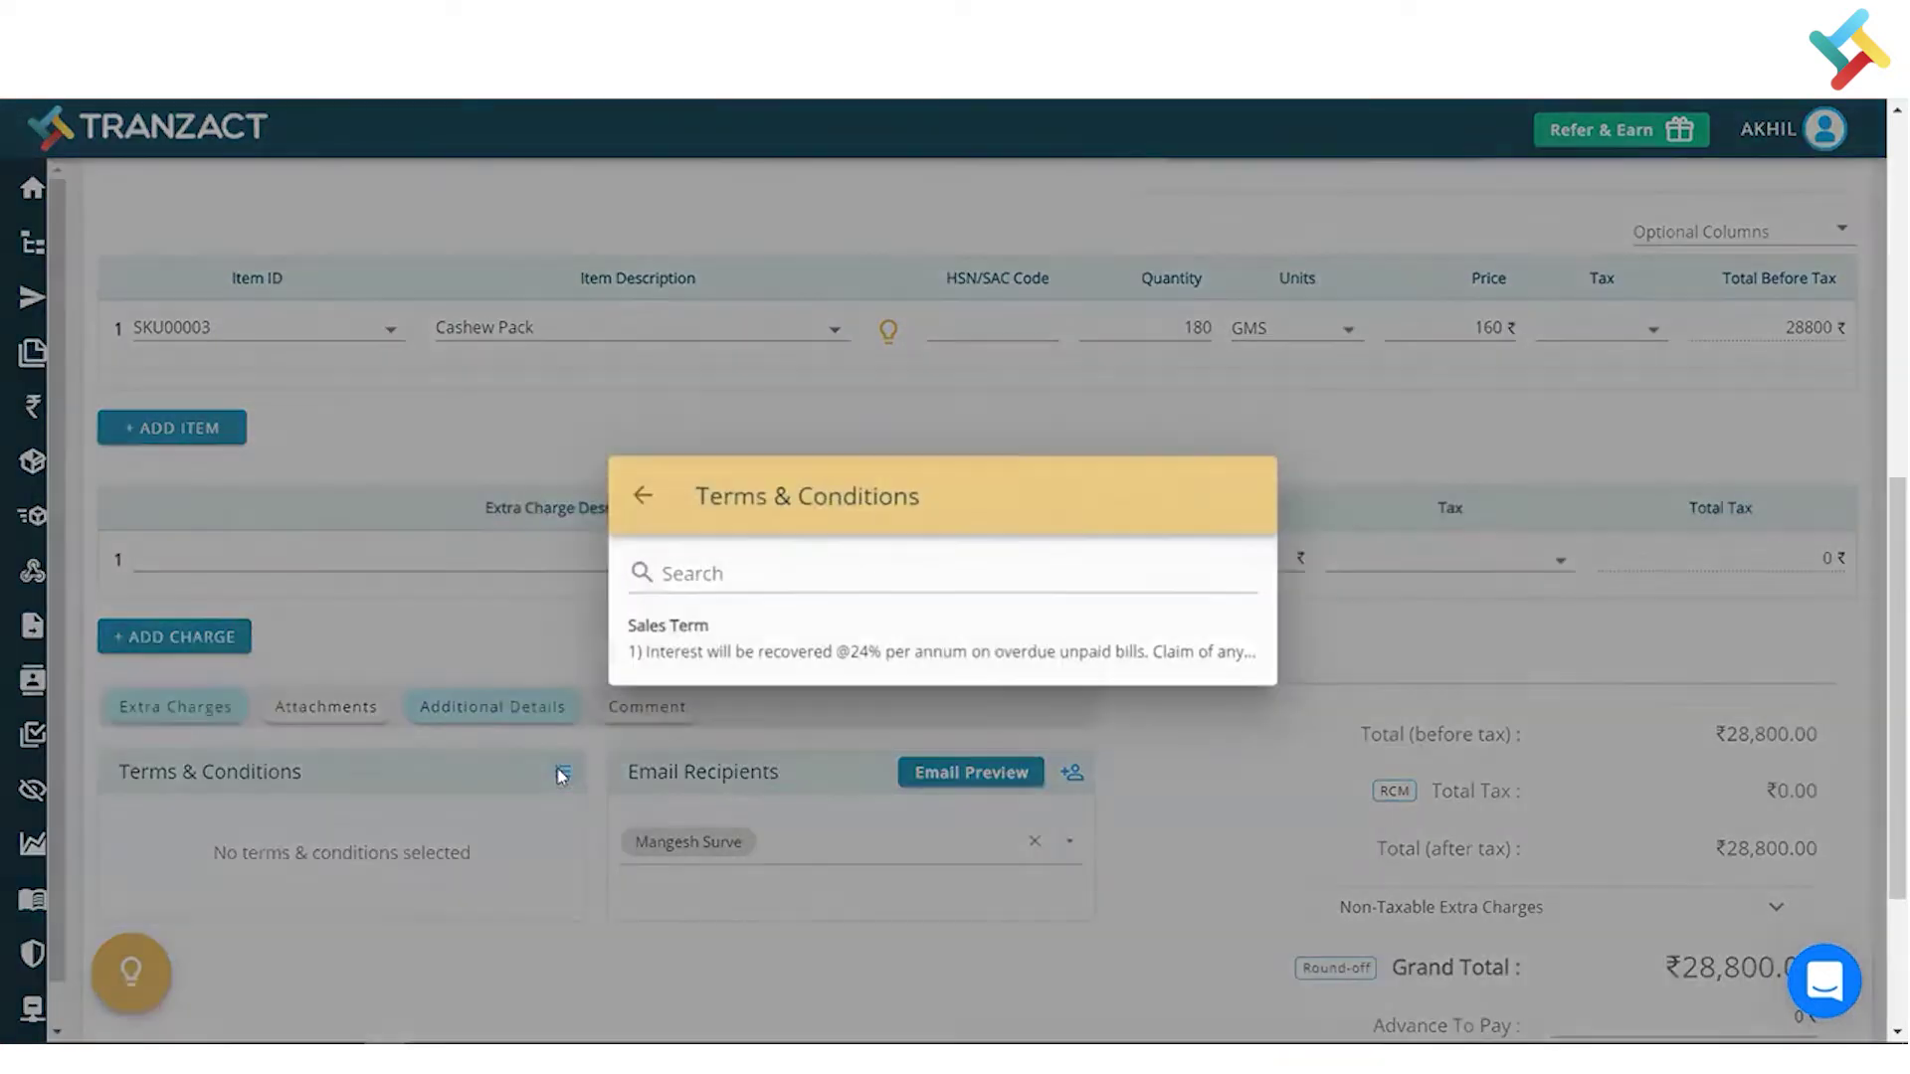
pyautogui.click(811, 649)
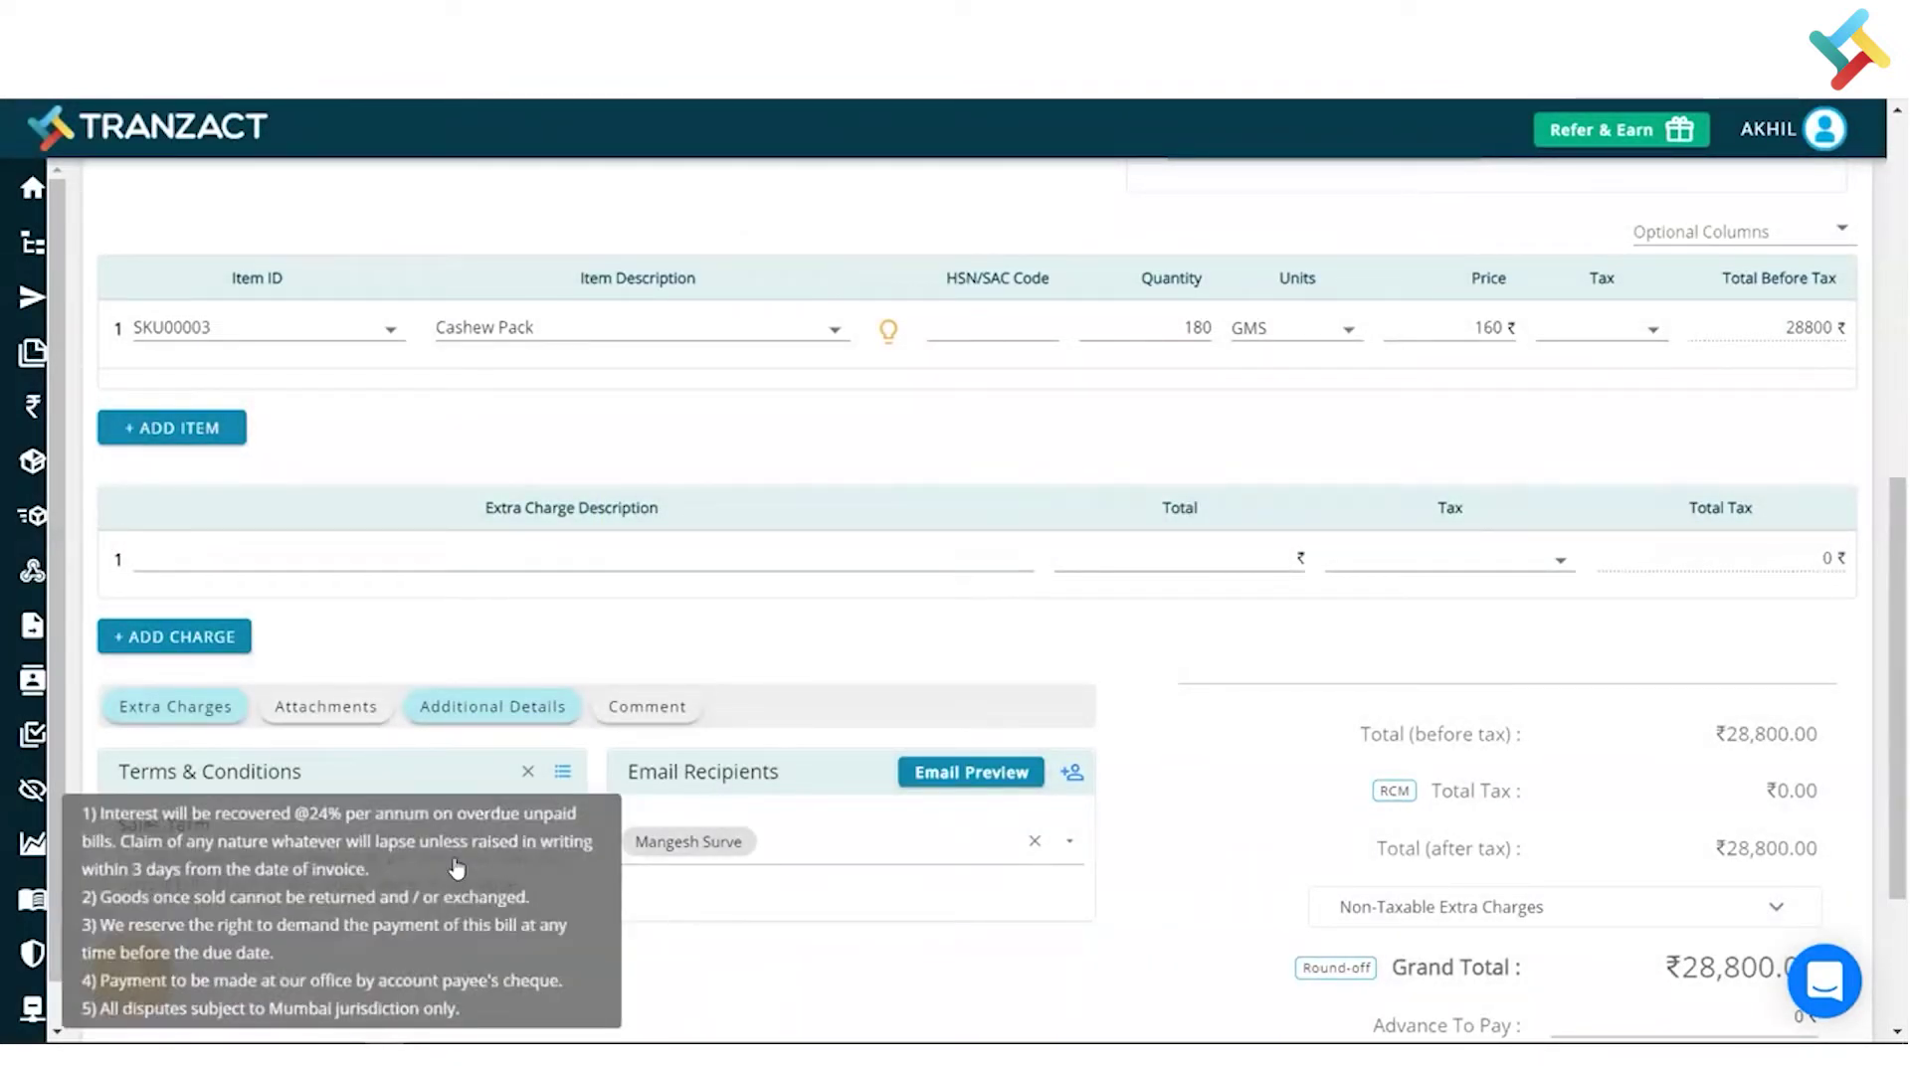
pyautogui.scroll(-3, 1353, 649)
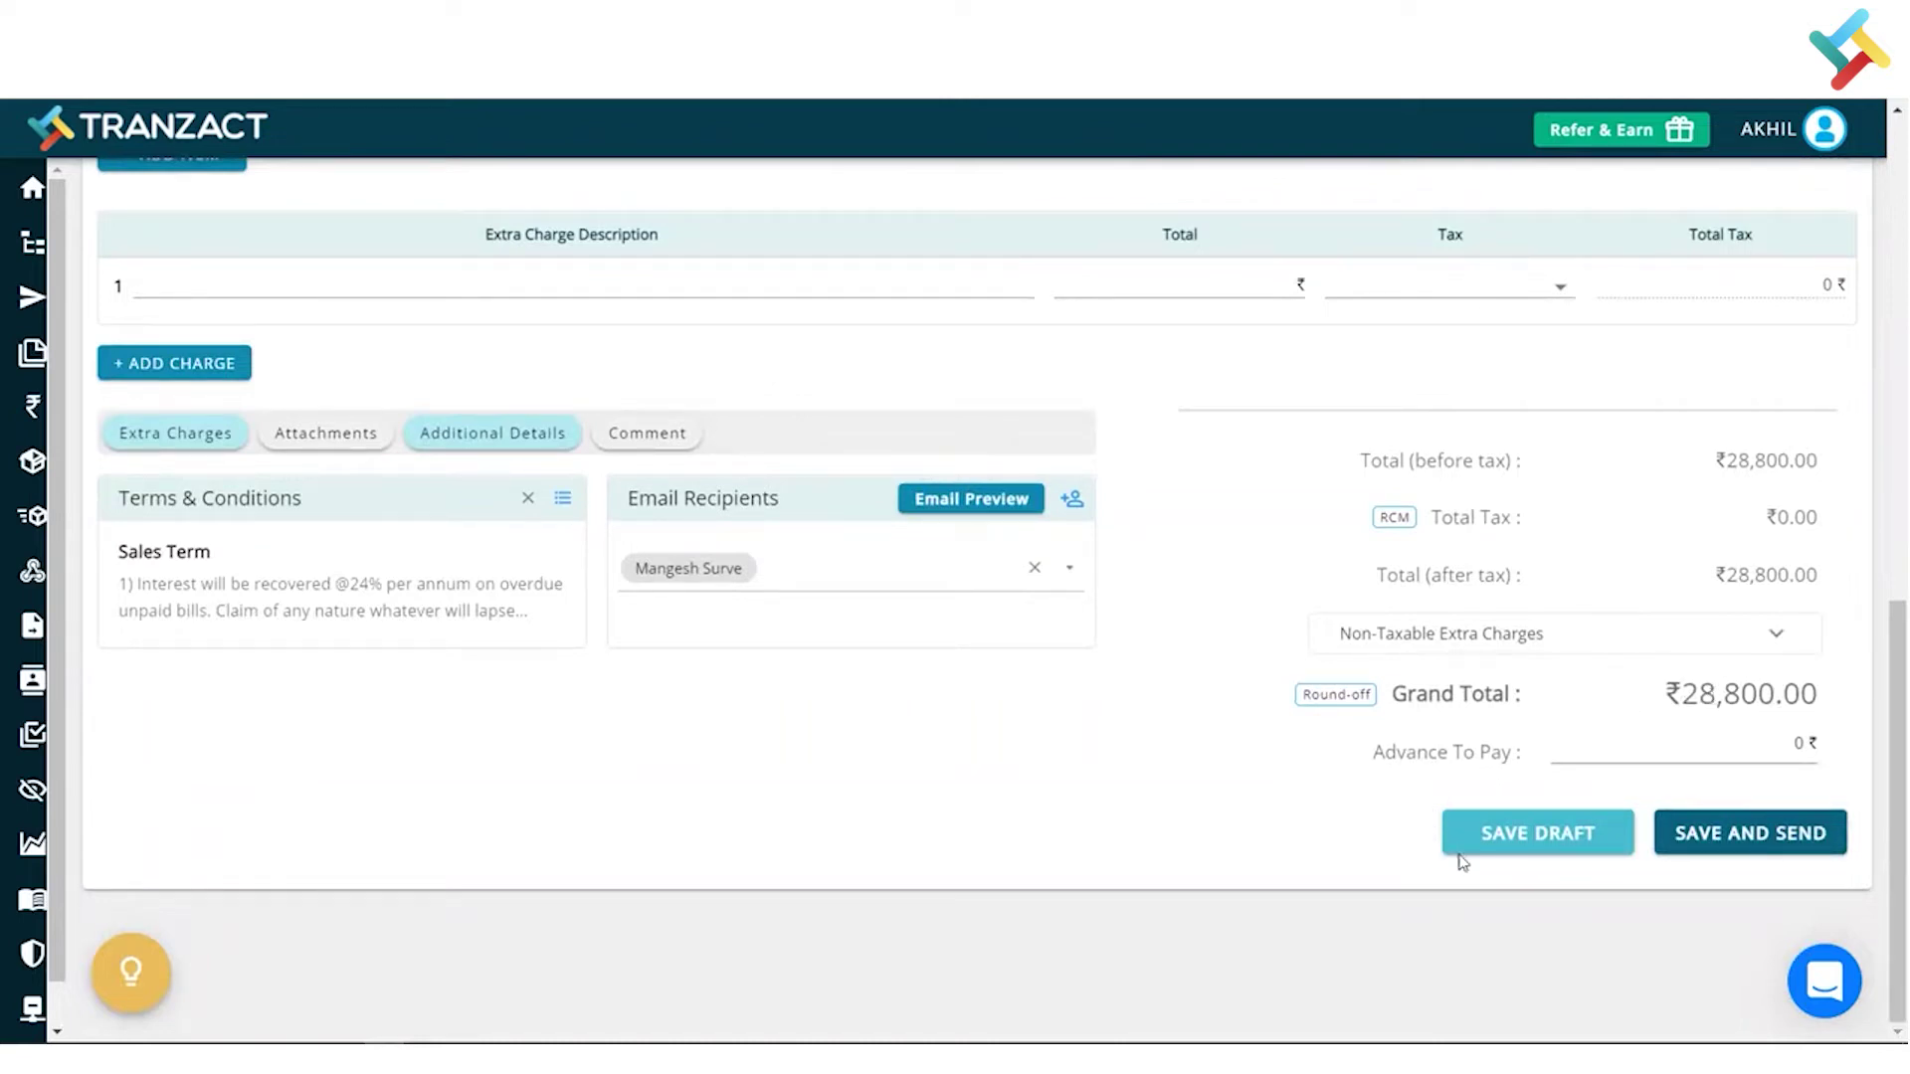
pyautogui.click(1749, 831)
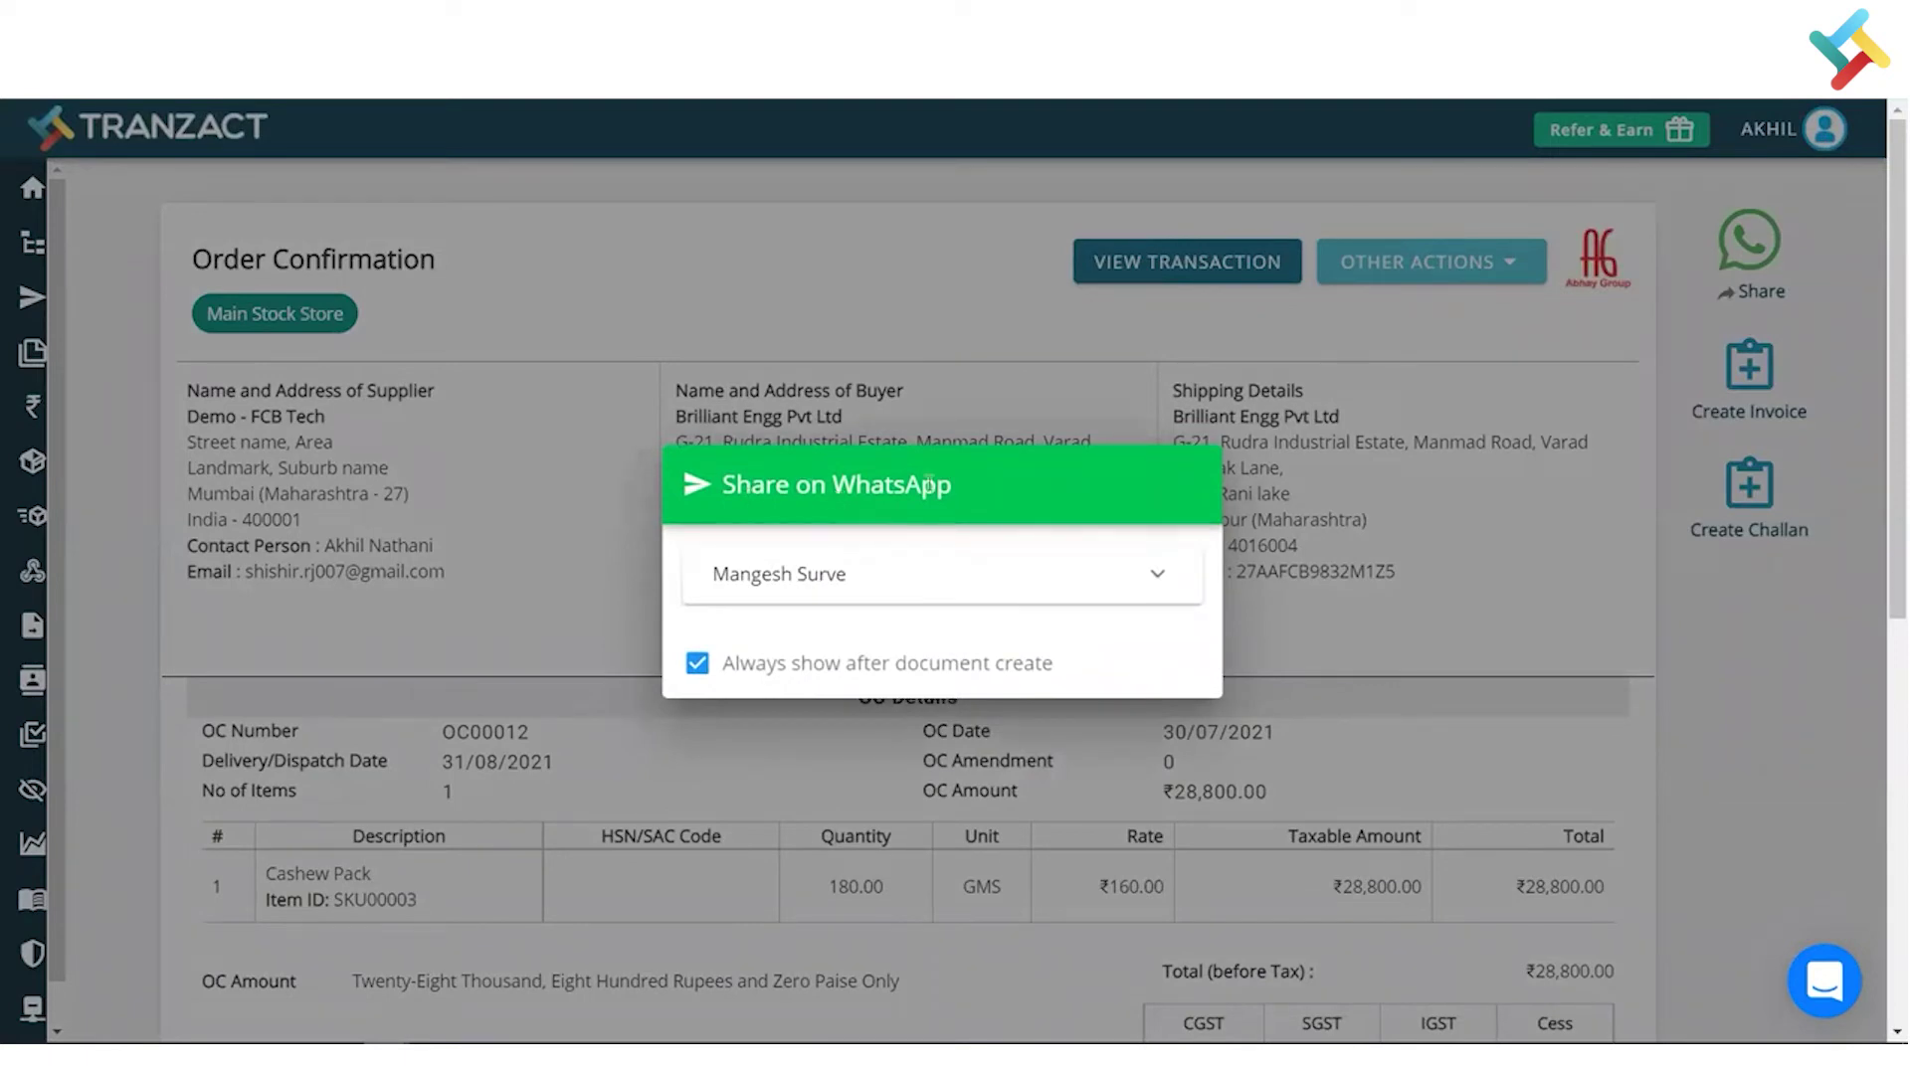
# - Dismiss the WhatsApp share prompt and go to the OC00012 transaction overview
pyautogui.click(1365, 459)
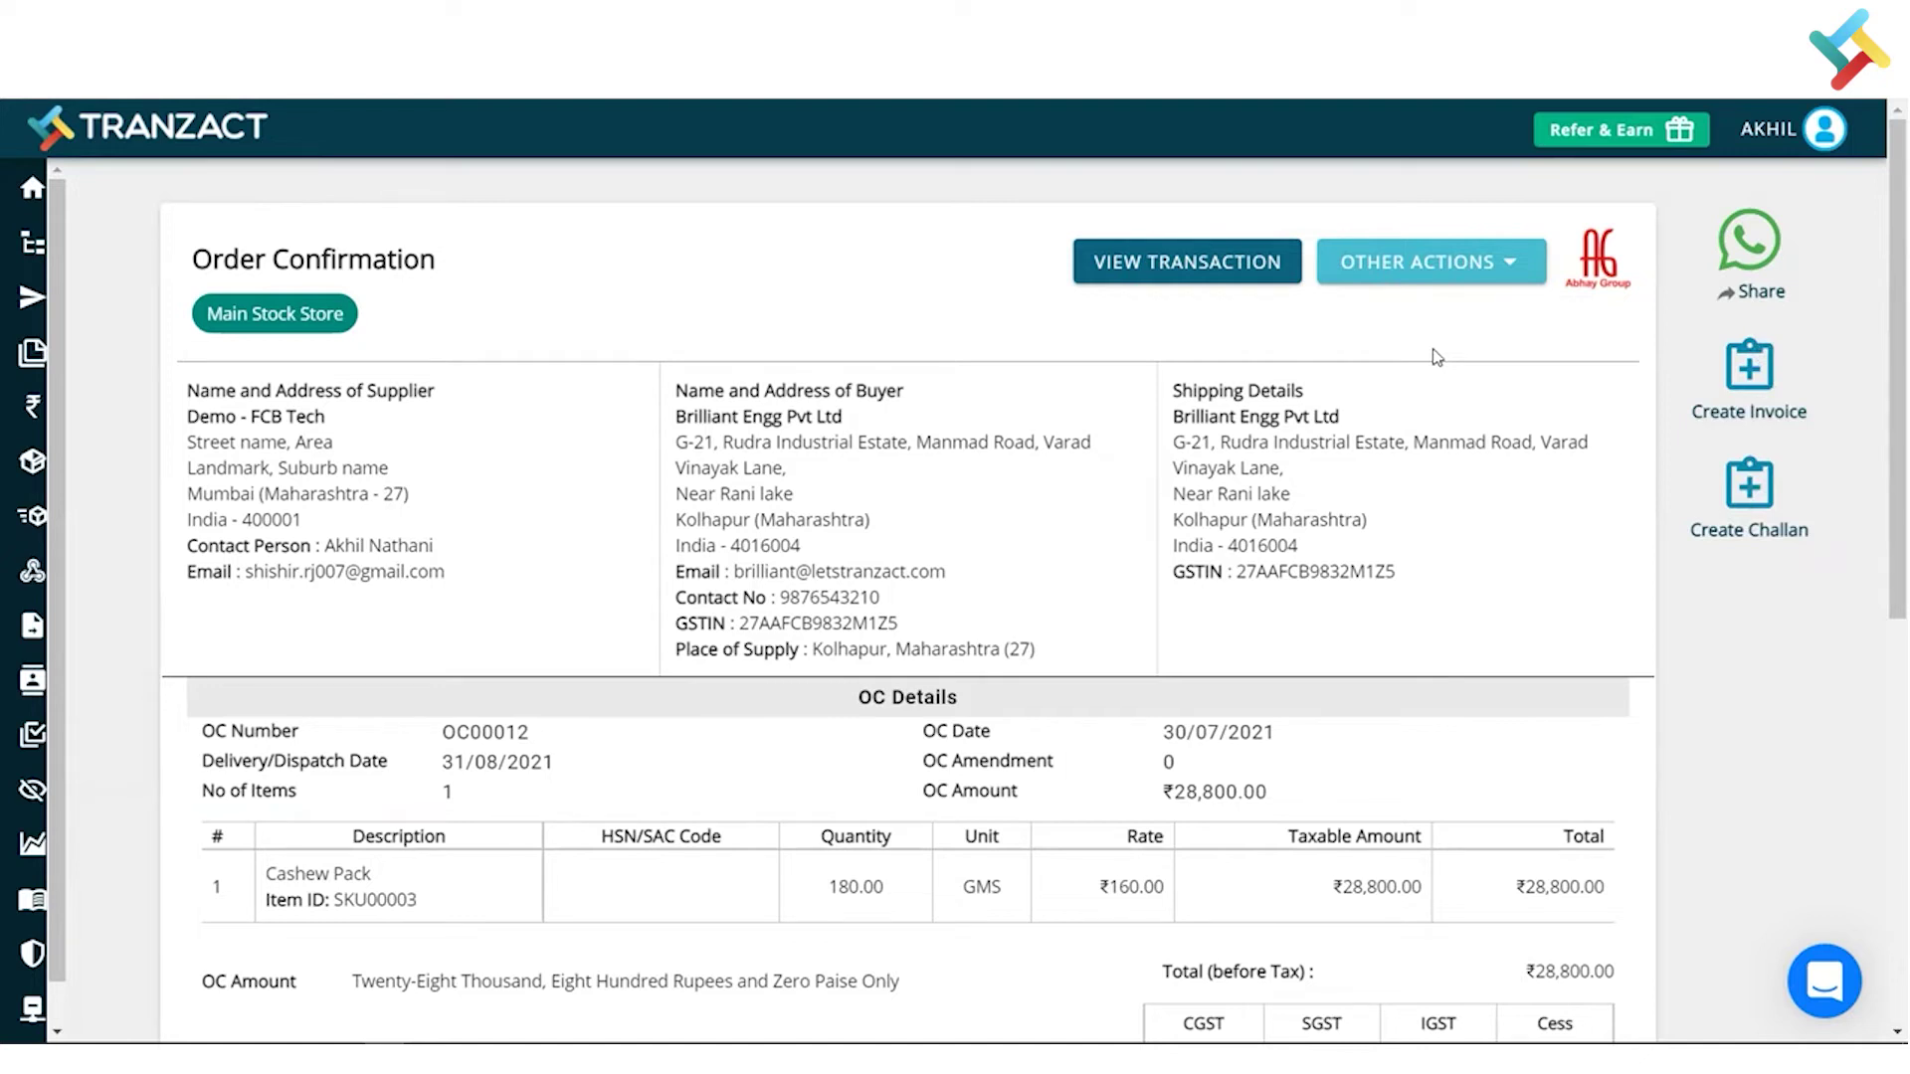
pyautogui.click(1248, 279)
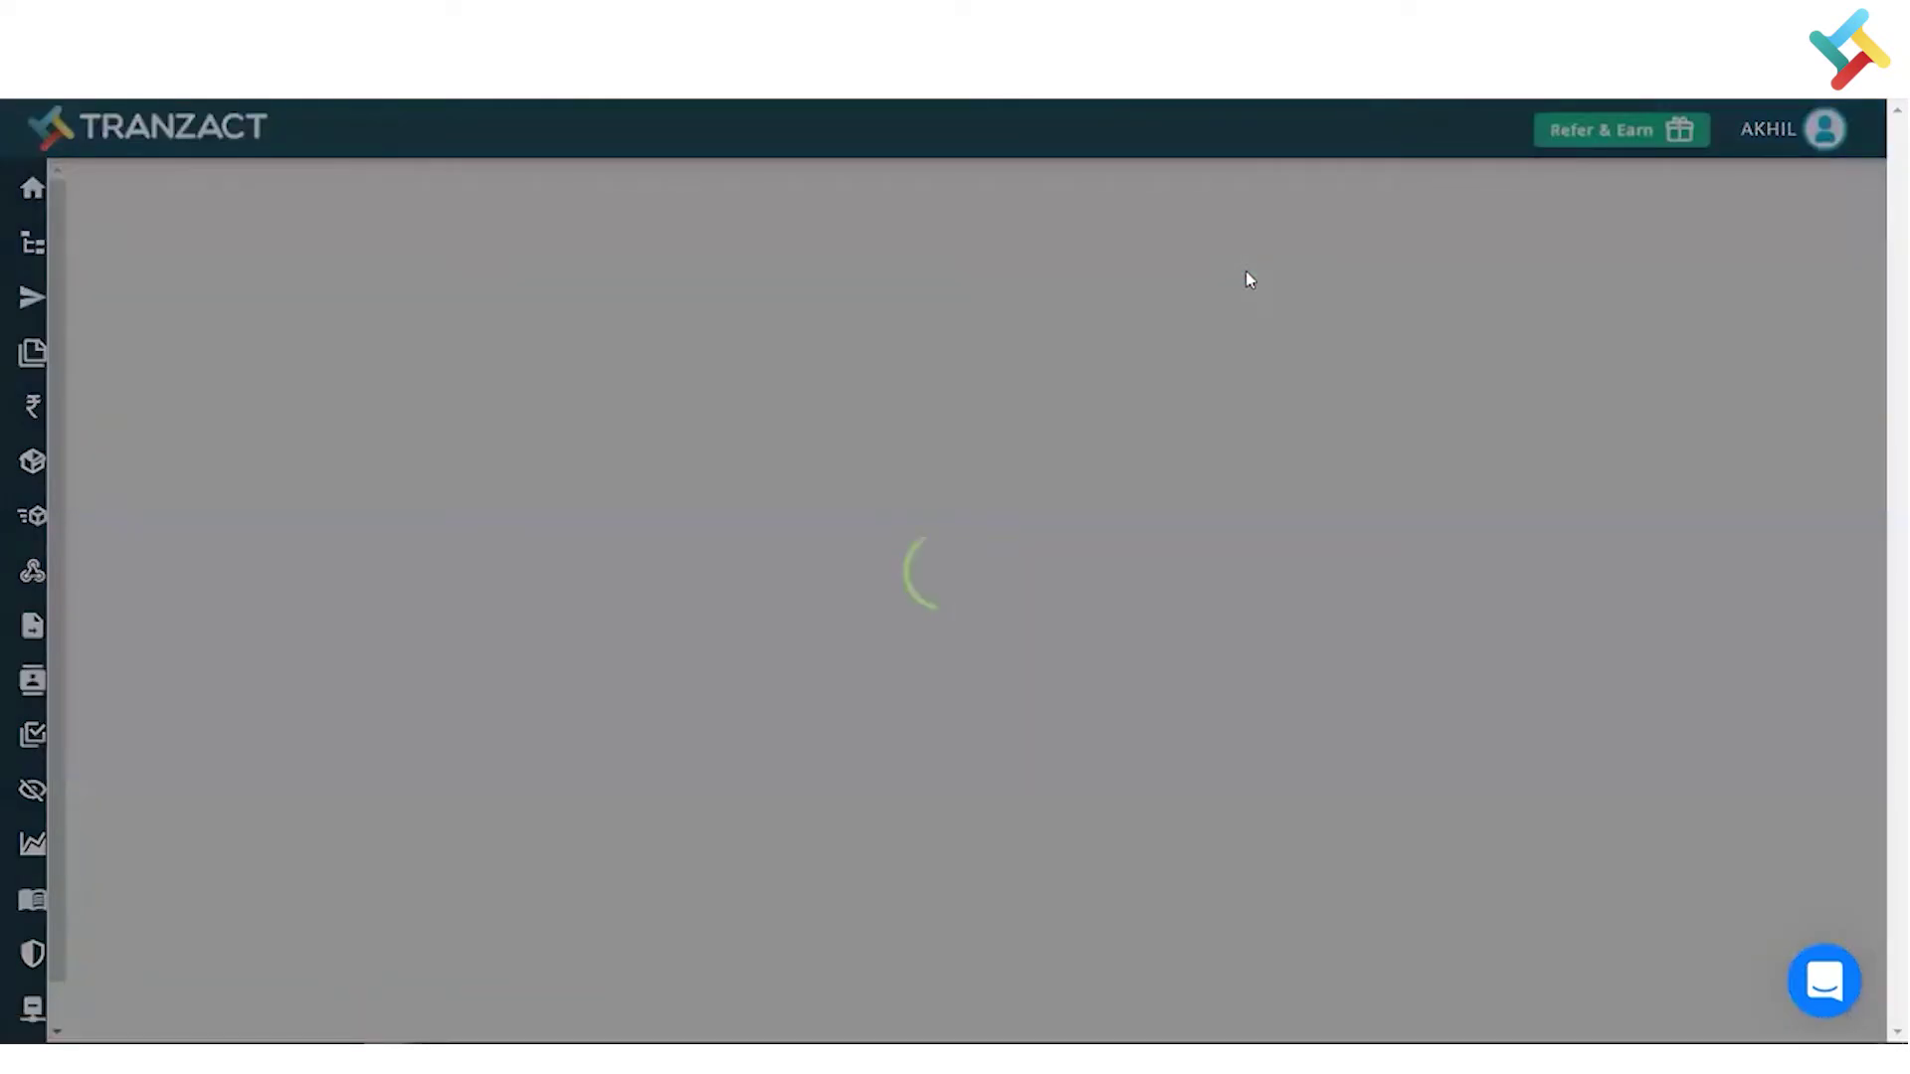
# - Start a Tax Invoice for OC00012 from the transaction timeline
pyautogui.scroll(-2, 1540, 632)
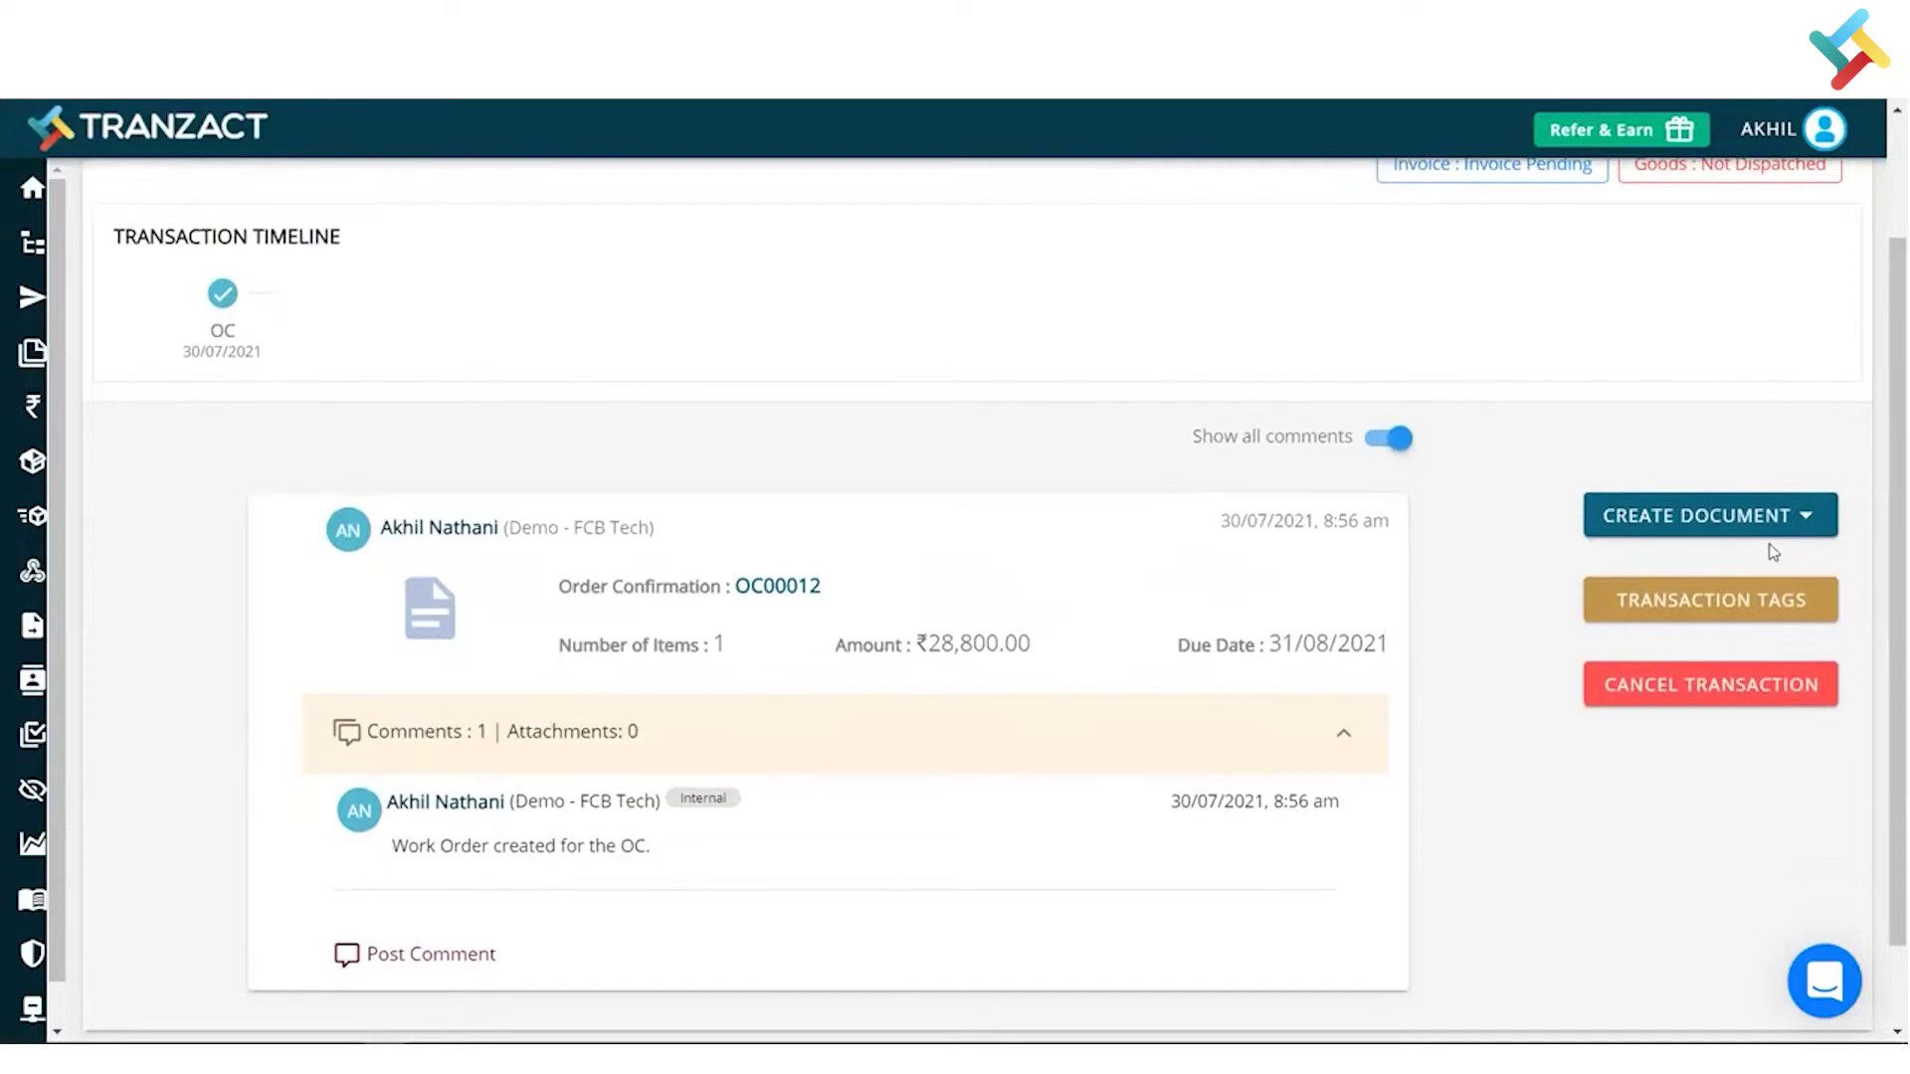
pyautogui.click(1736, 509)
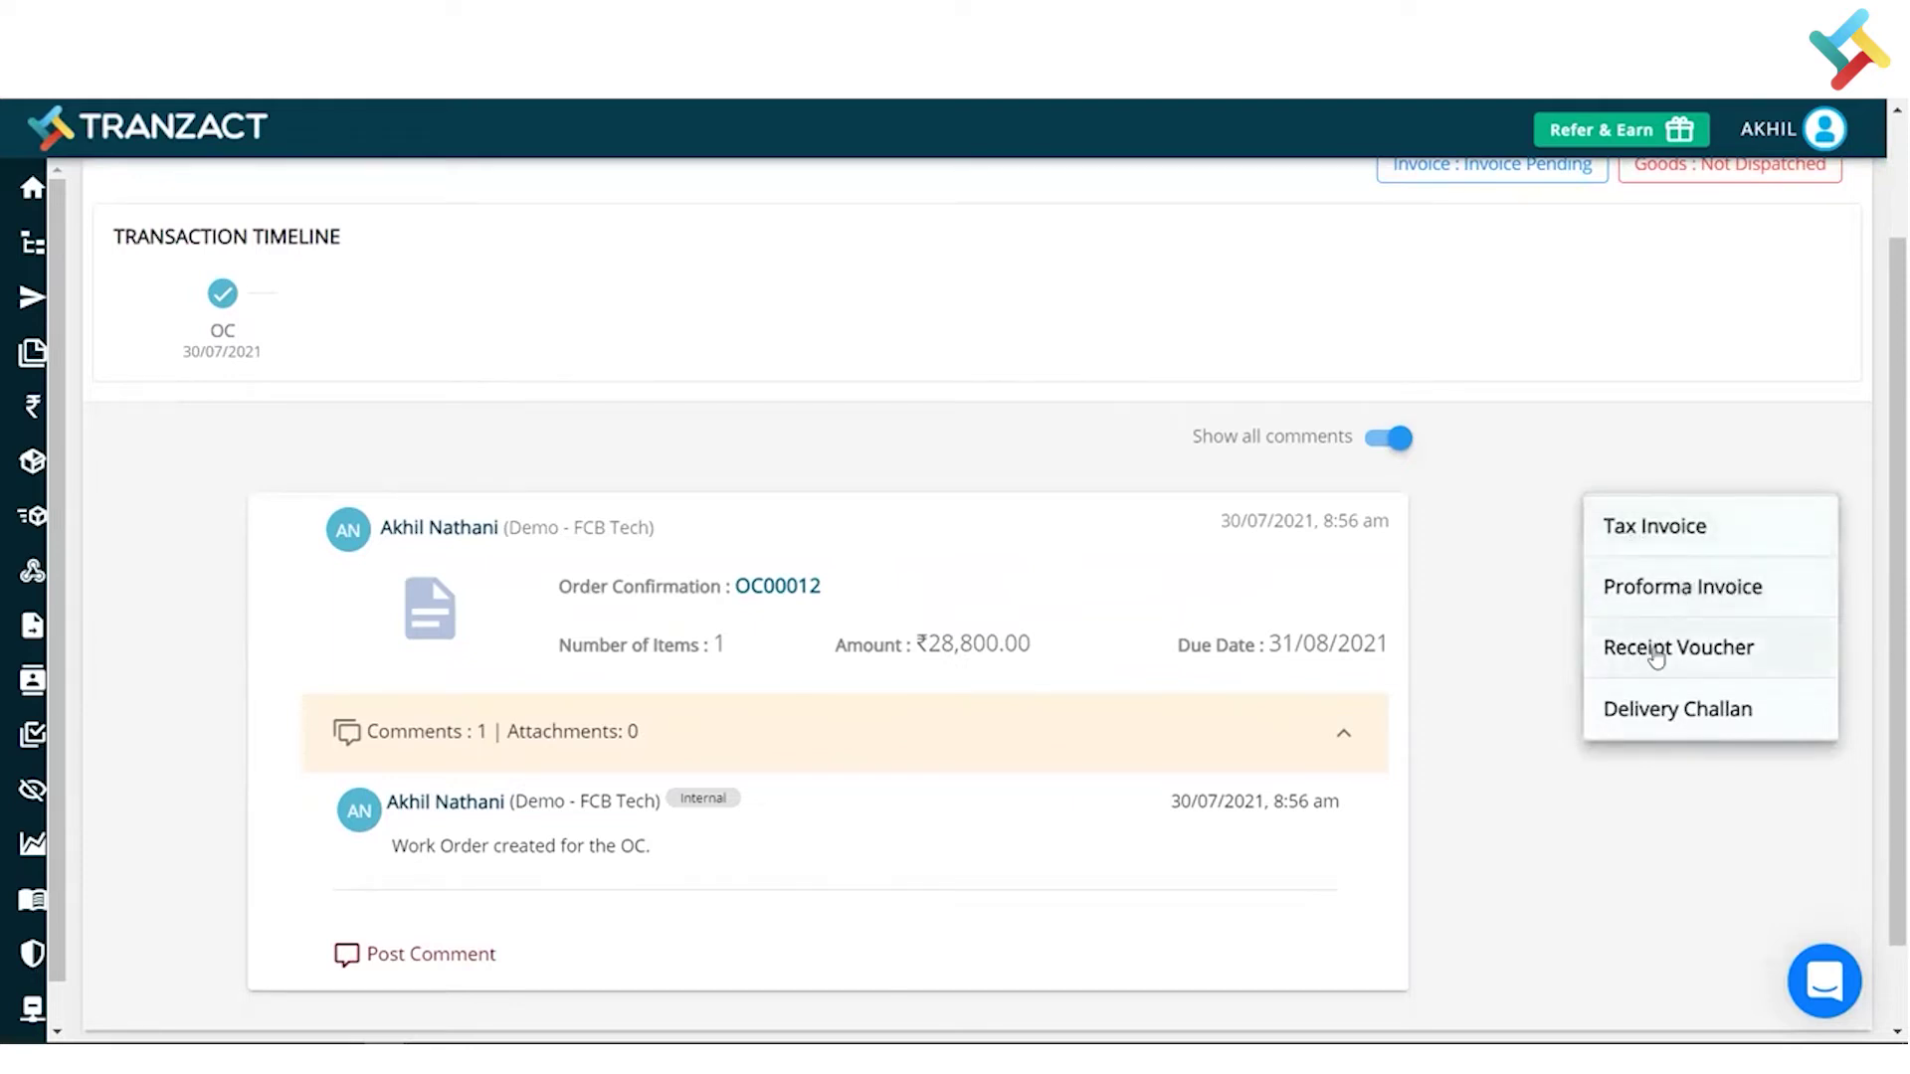
pyautogui.click(1635, 538)
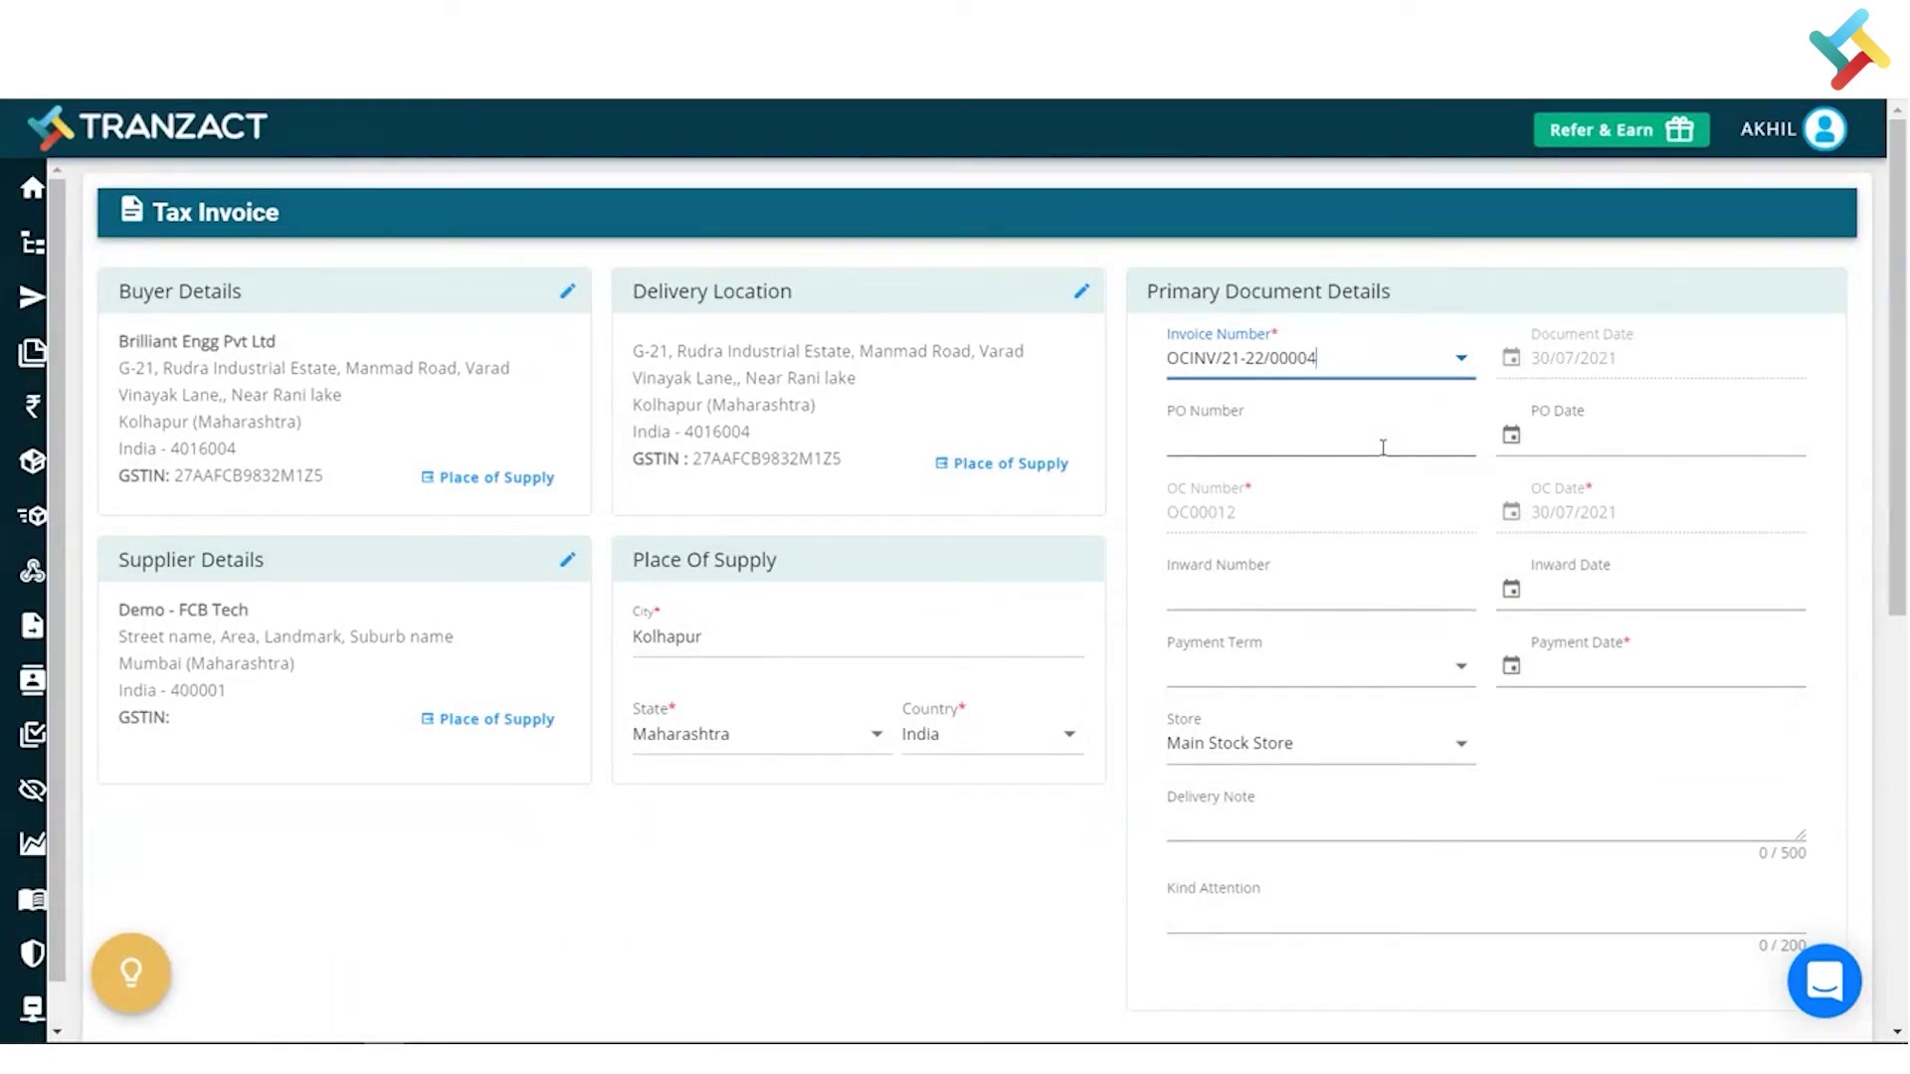
# - Set the tax invoice payment date to 31/08/2021
pyautogui.scroll(-2, 1383, 447)
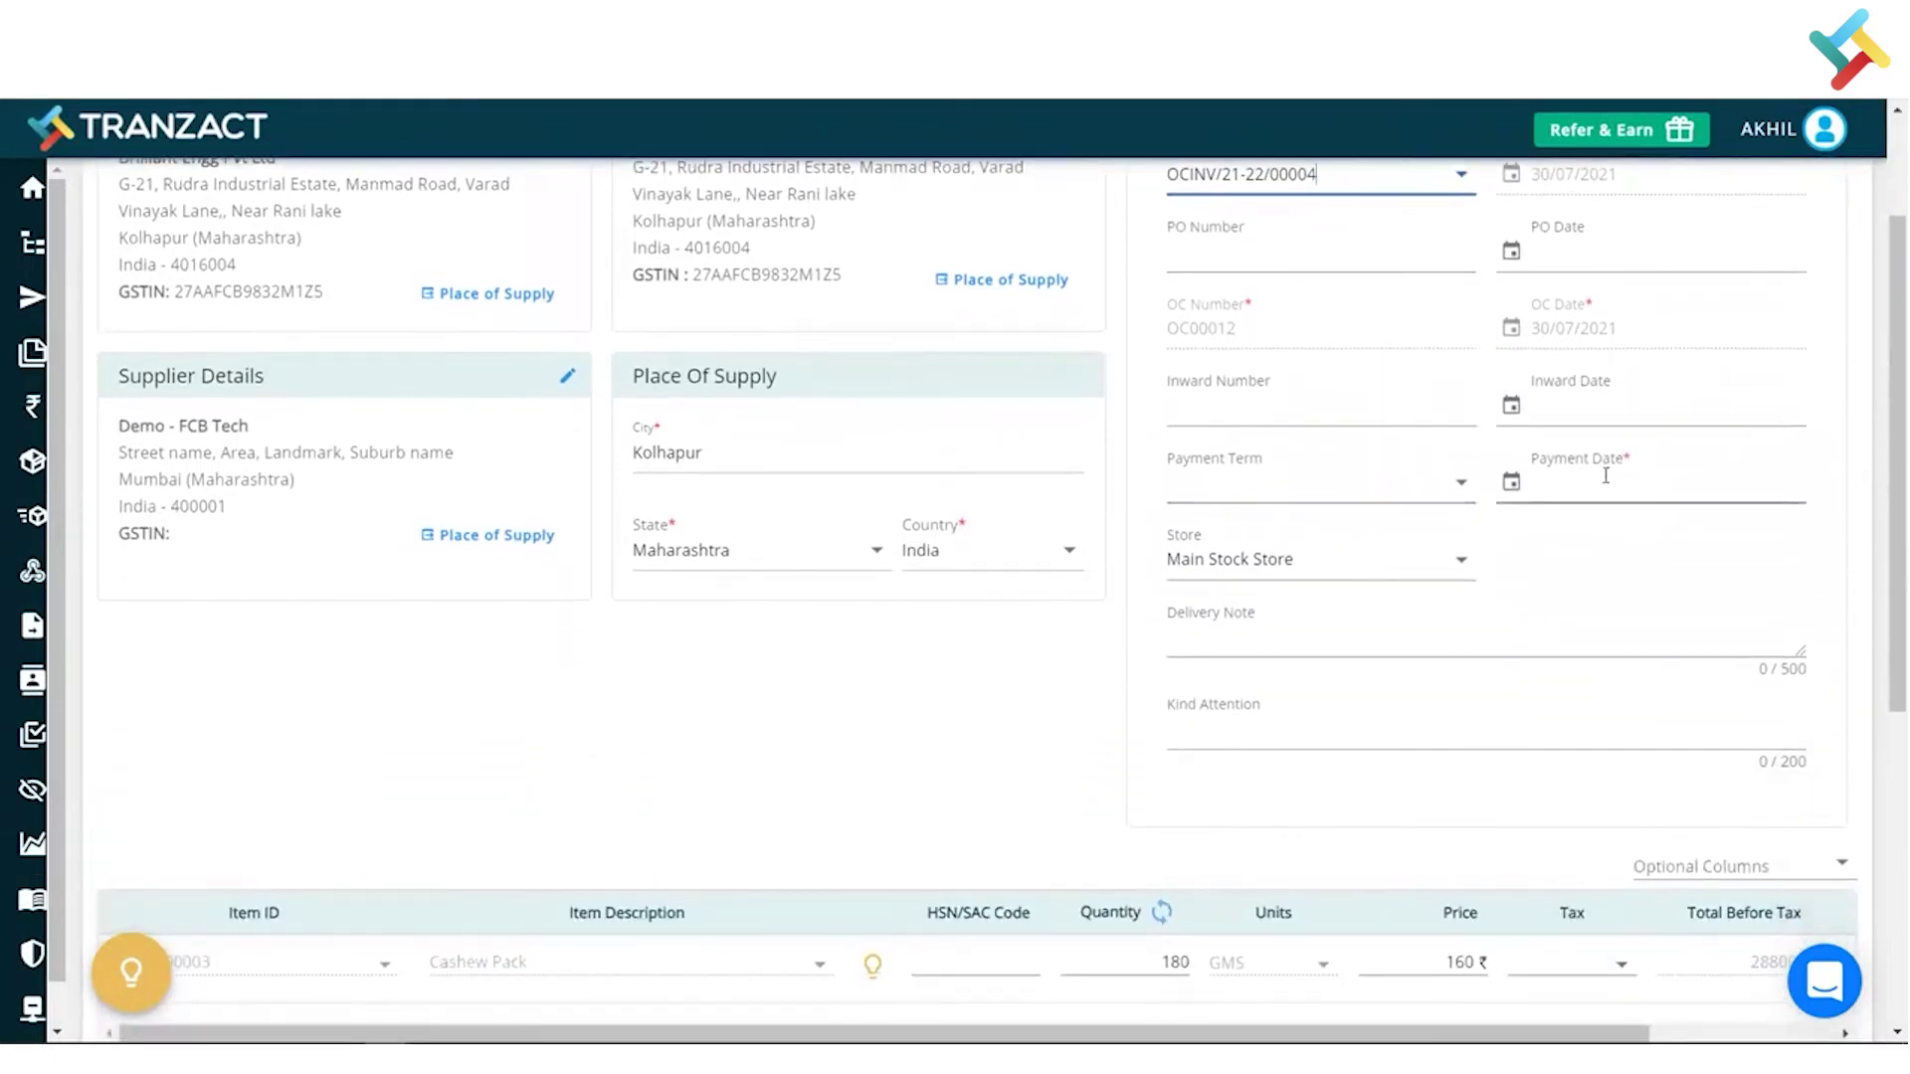
pyautogui.click(1602, 475)
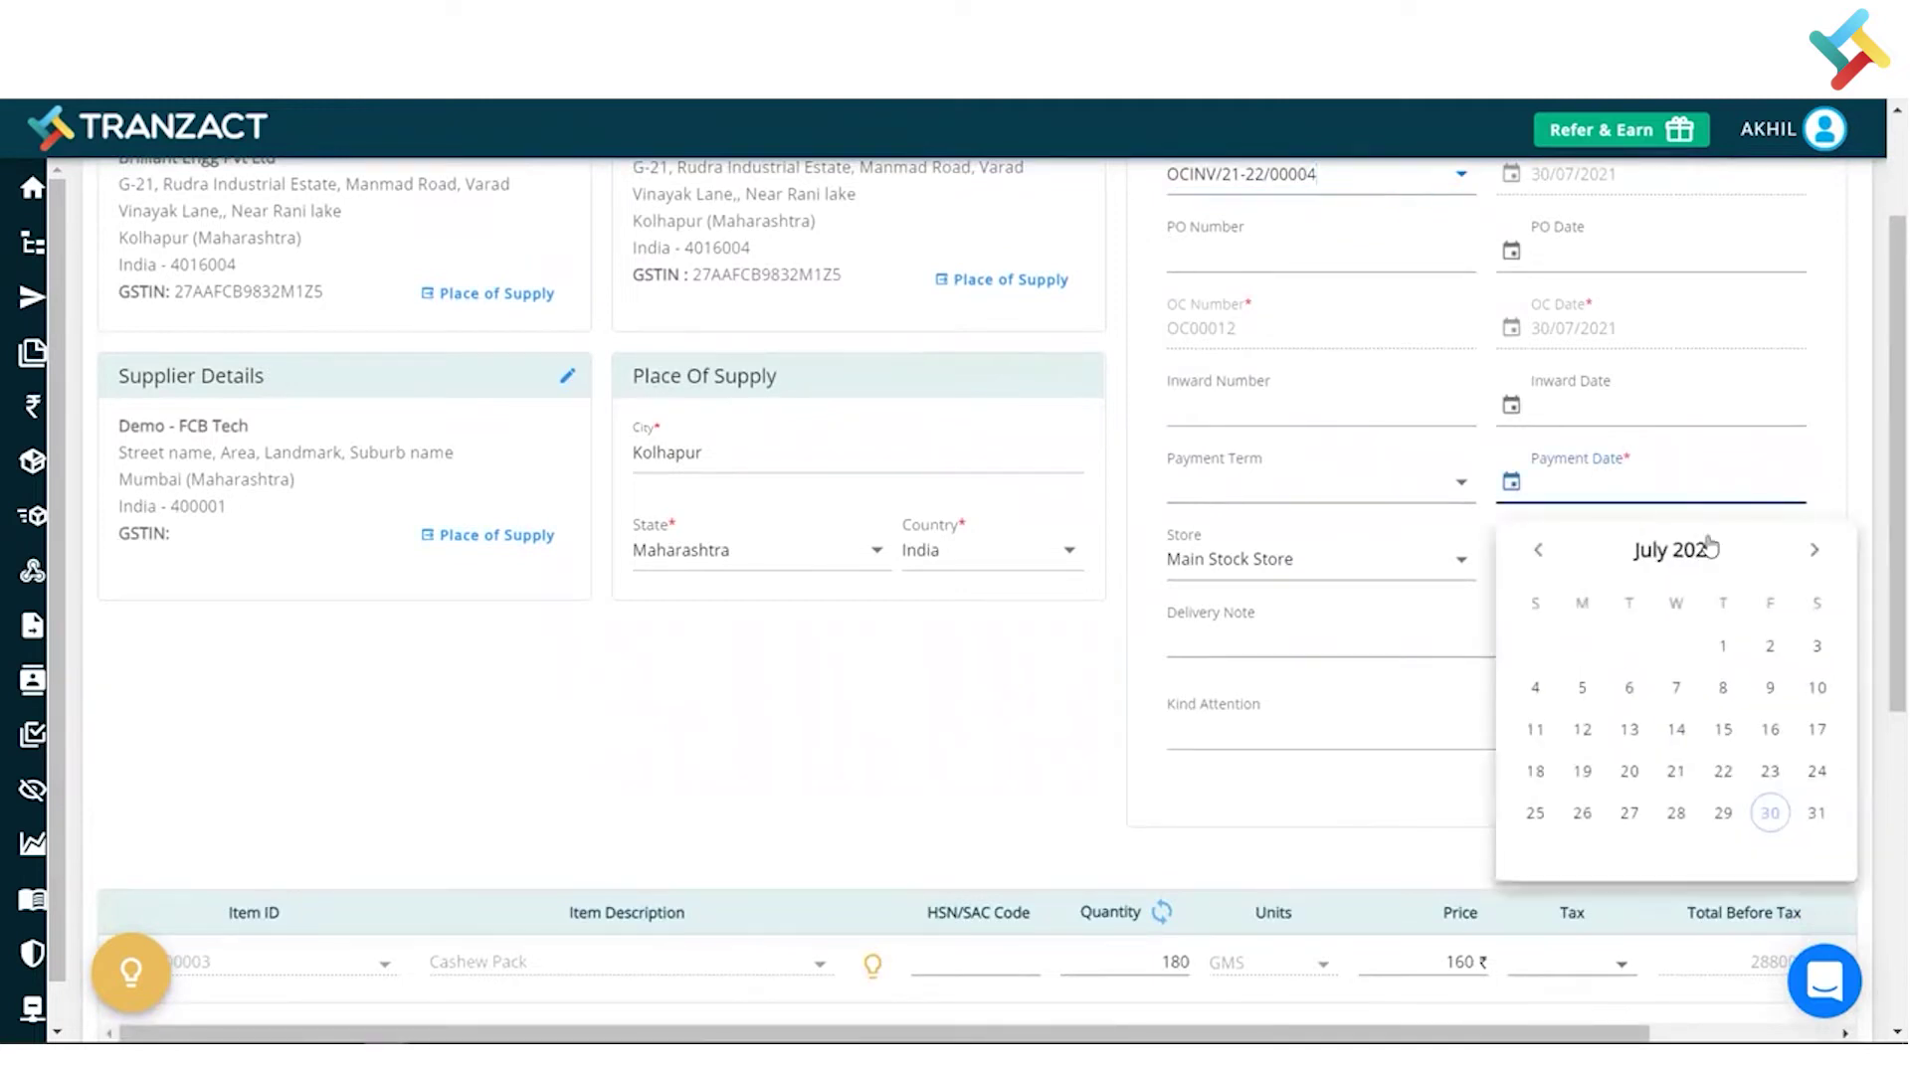
pyautogui.click(1800, 550)
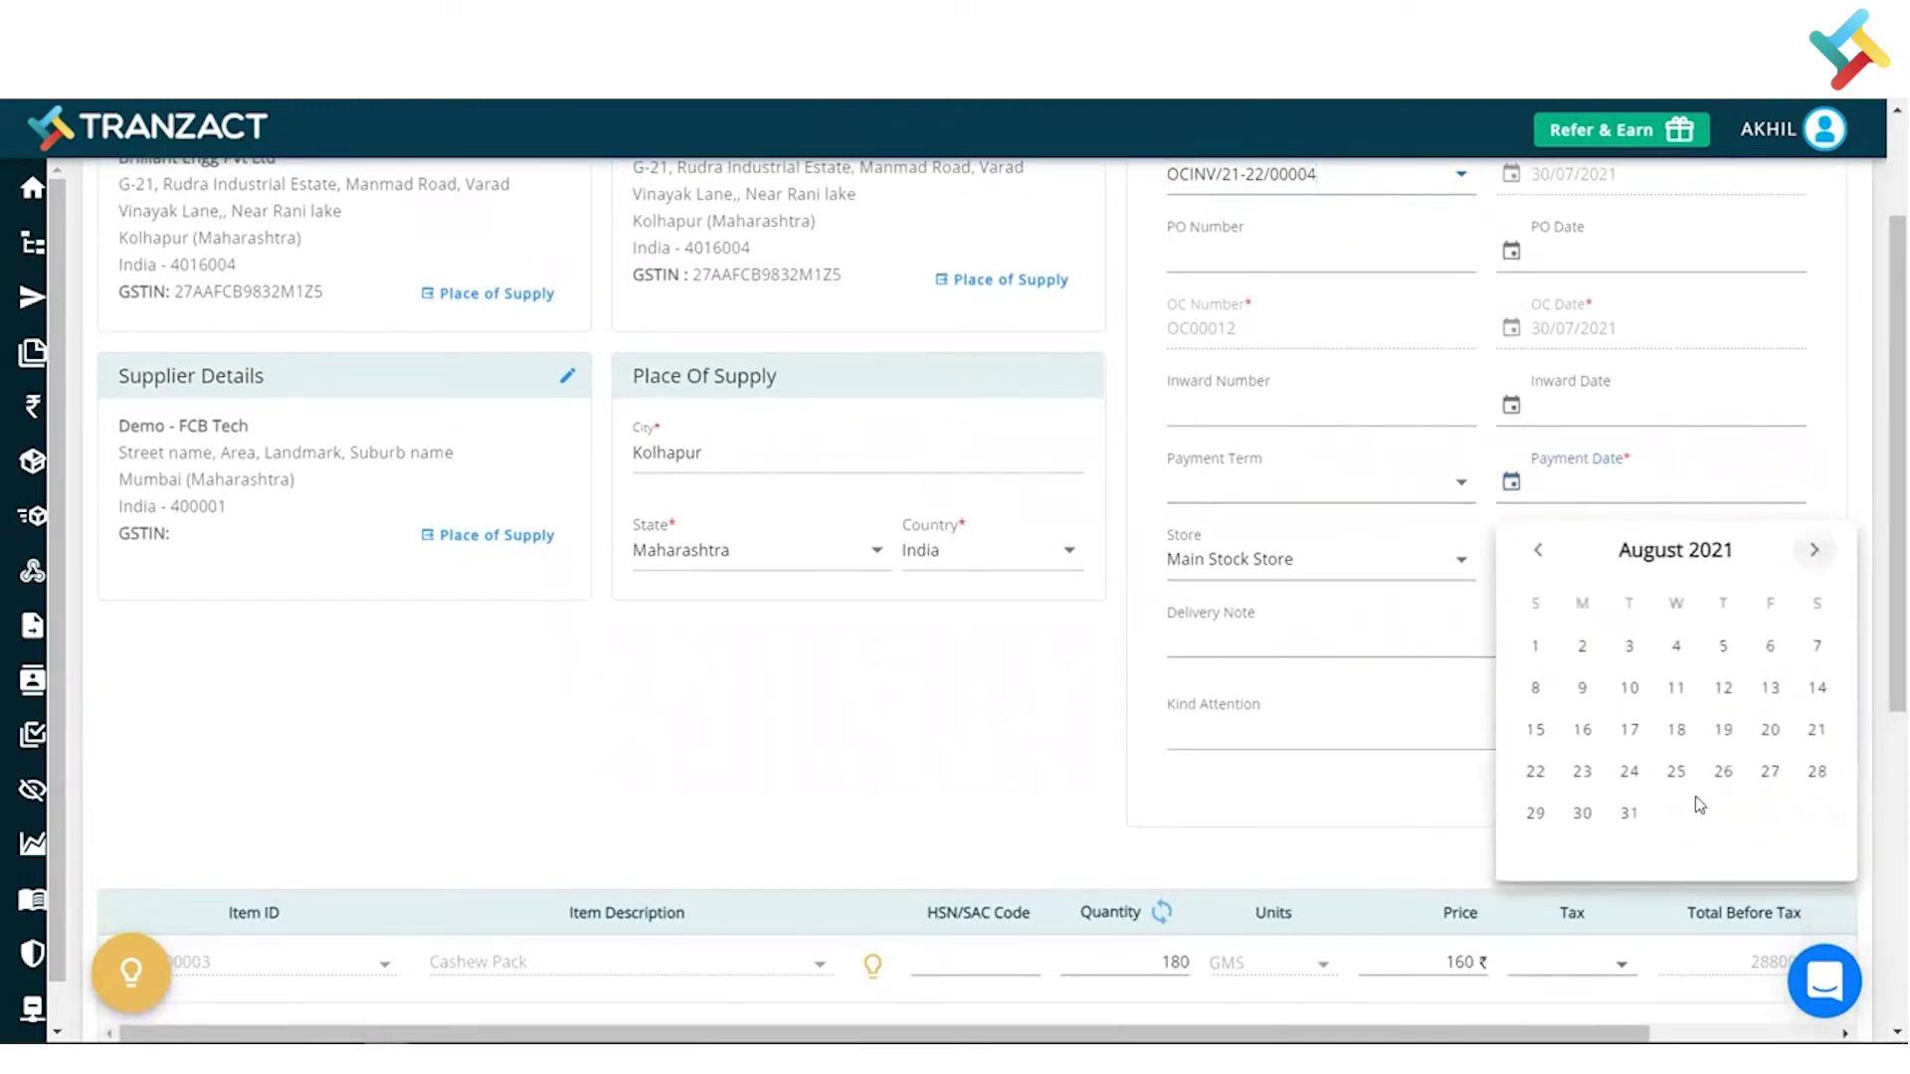
pyautogui.click(1629, 813)
# - Save and send Tax Invoice OCINV/21-22/00004 for ₹28,800, confirming its creation
pyautogui.scroll(-2, 1337, 720)
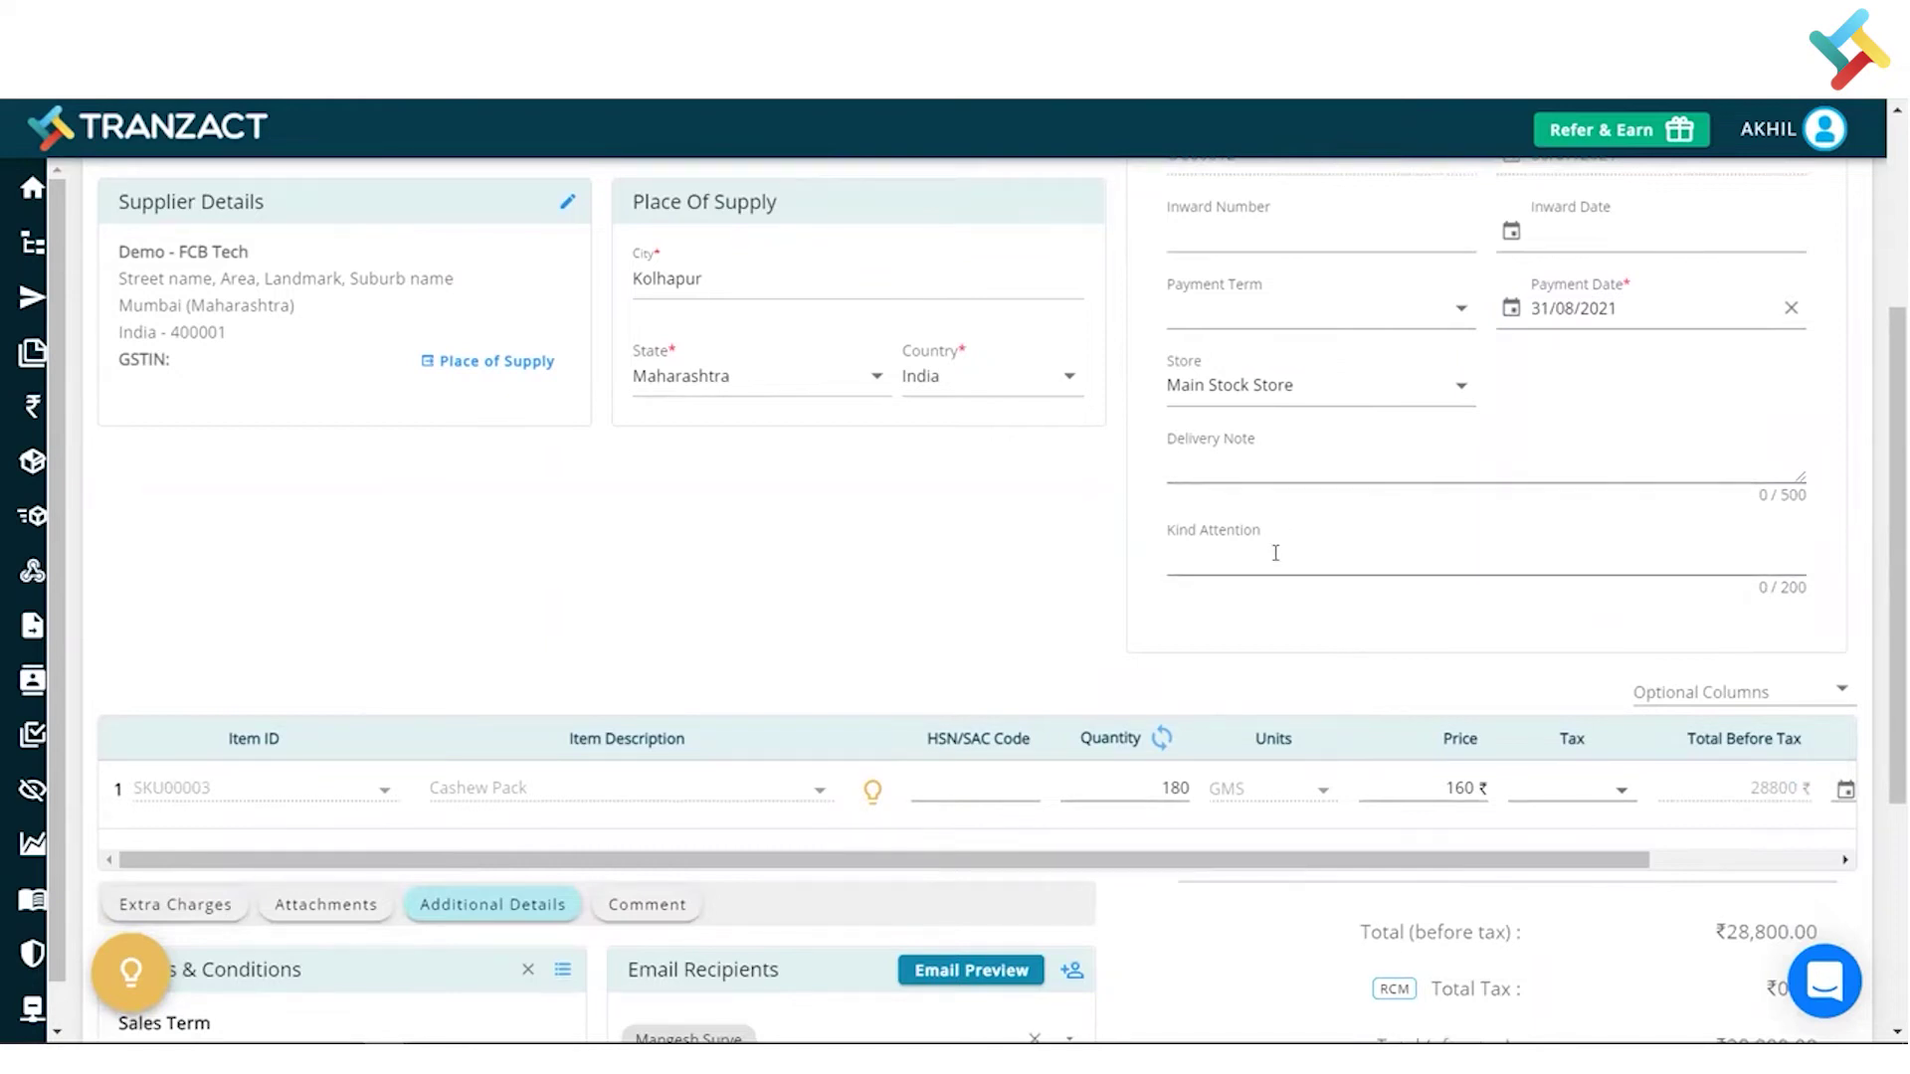
pyautogui.scroll(-2, 1241, 674)
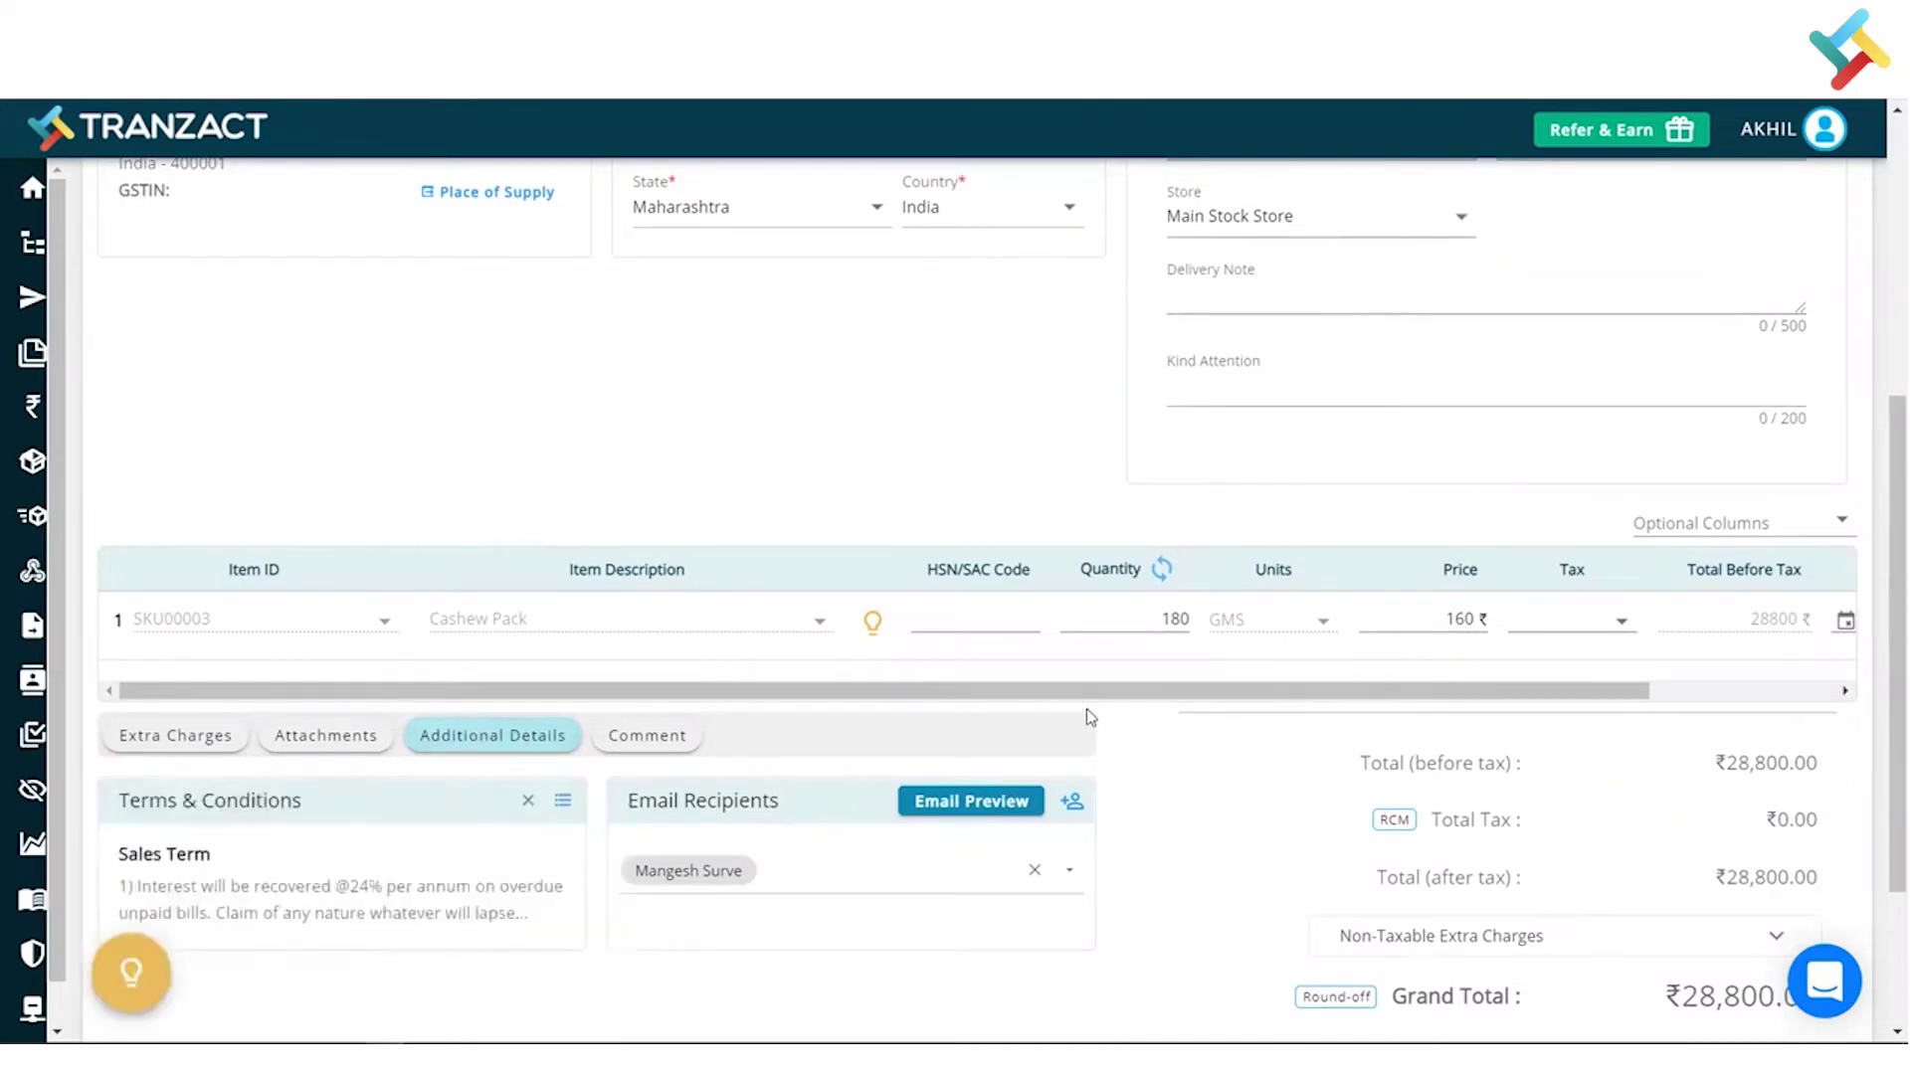
pyautogui.scroll(-3, 1090, 716)
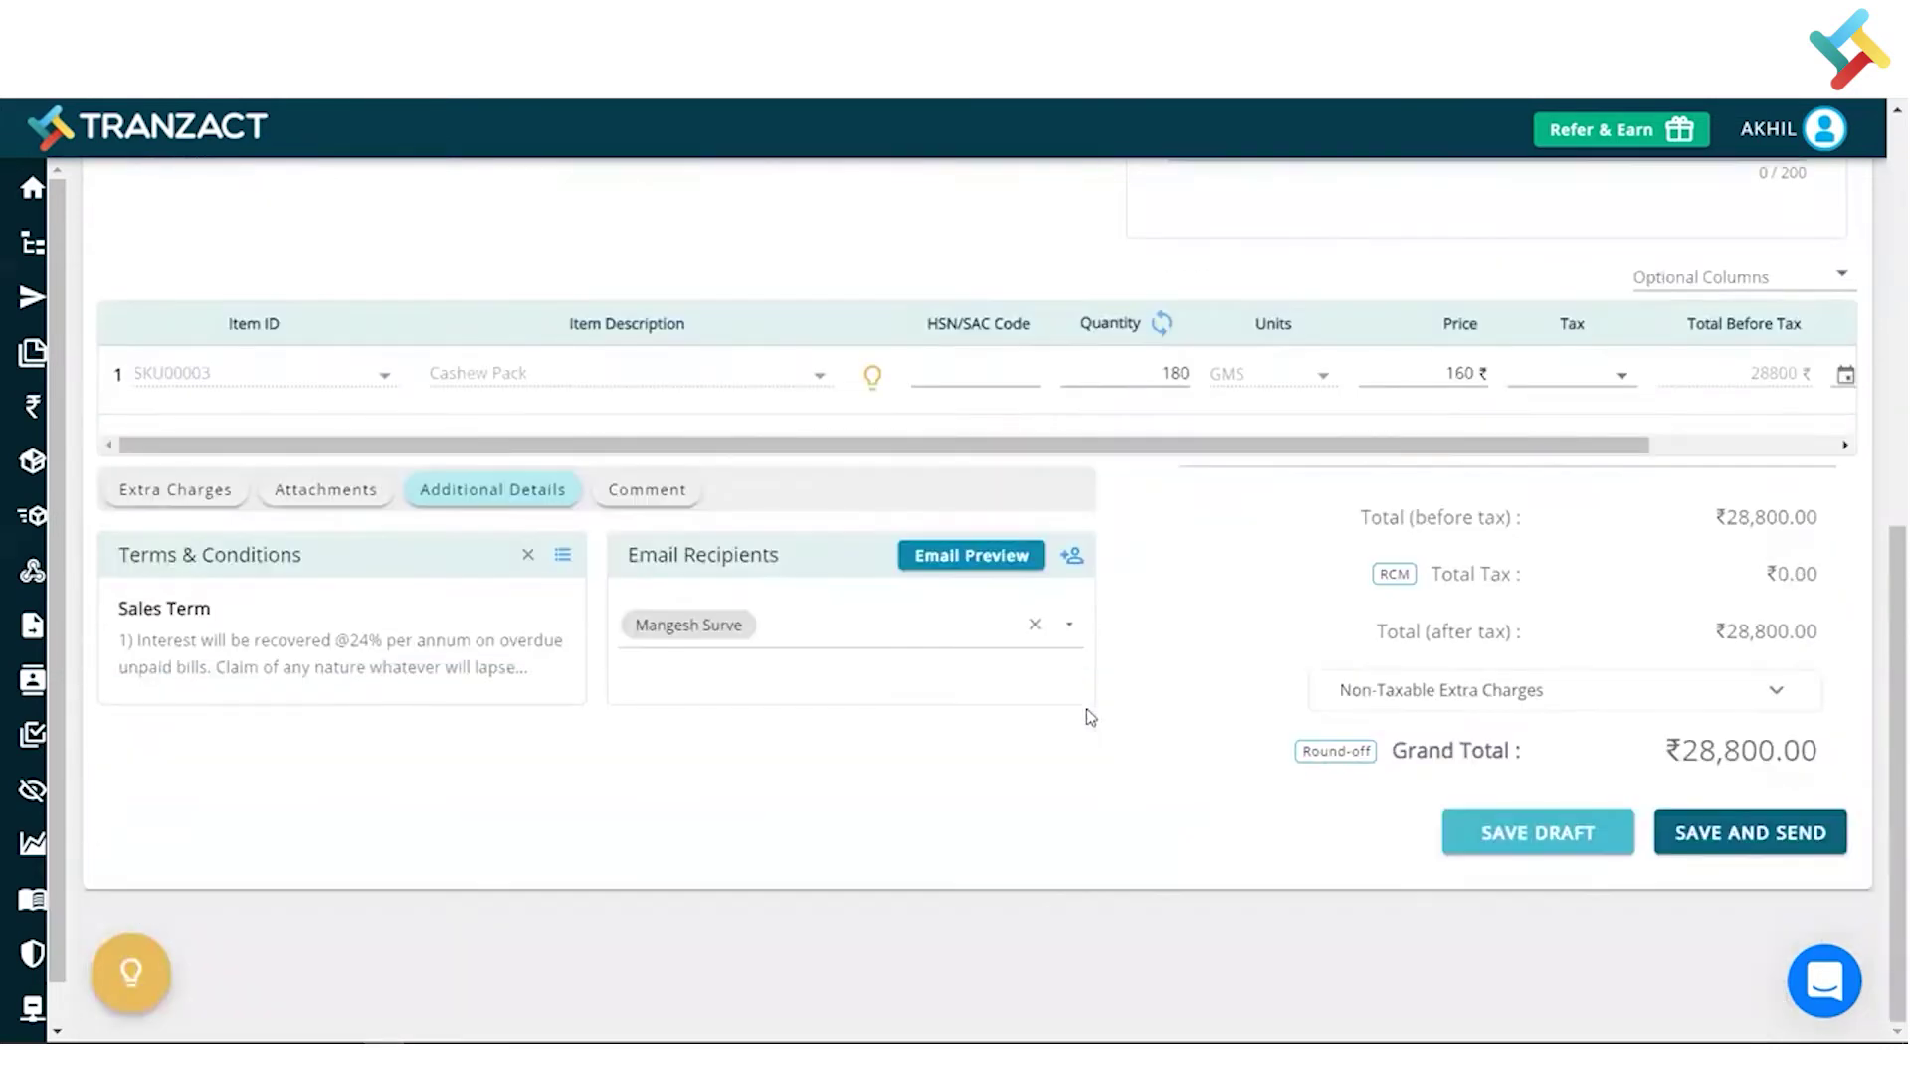
pyautogui.click(1704, 833)
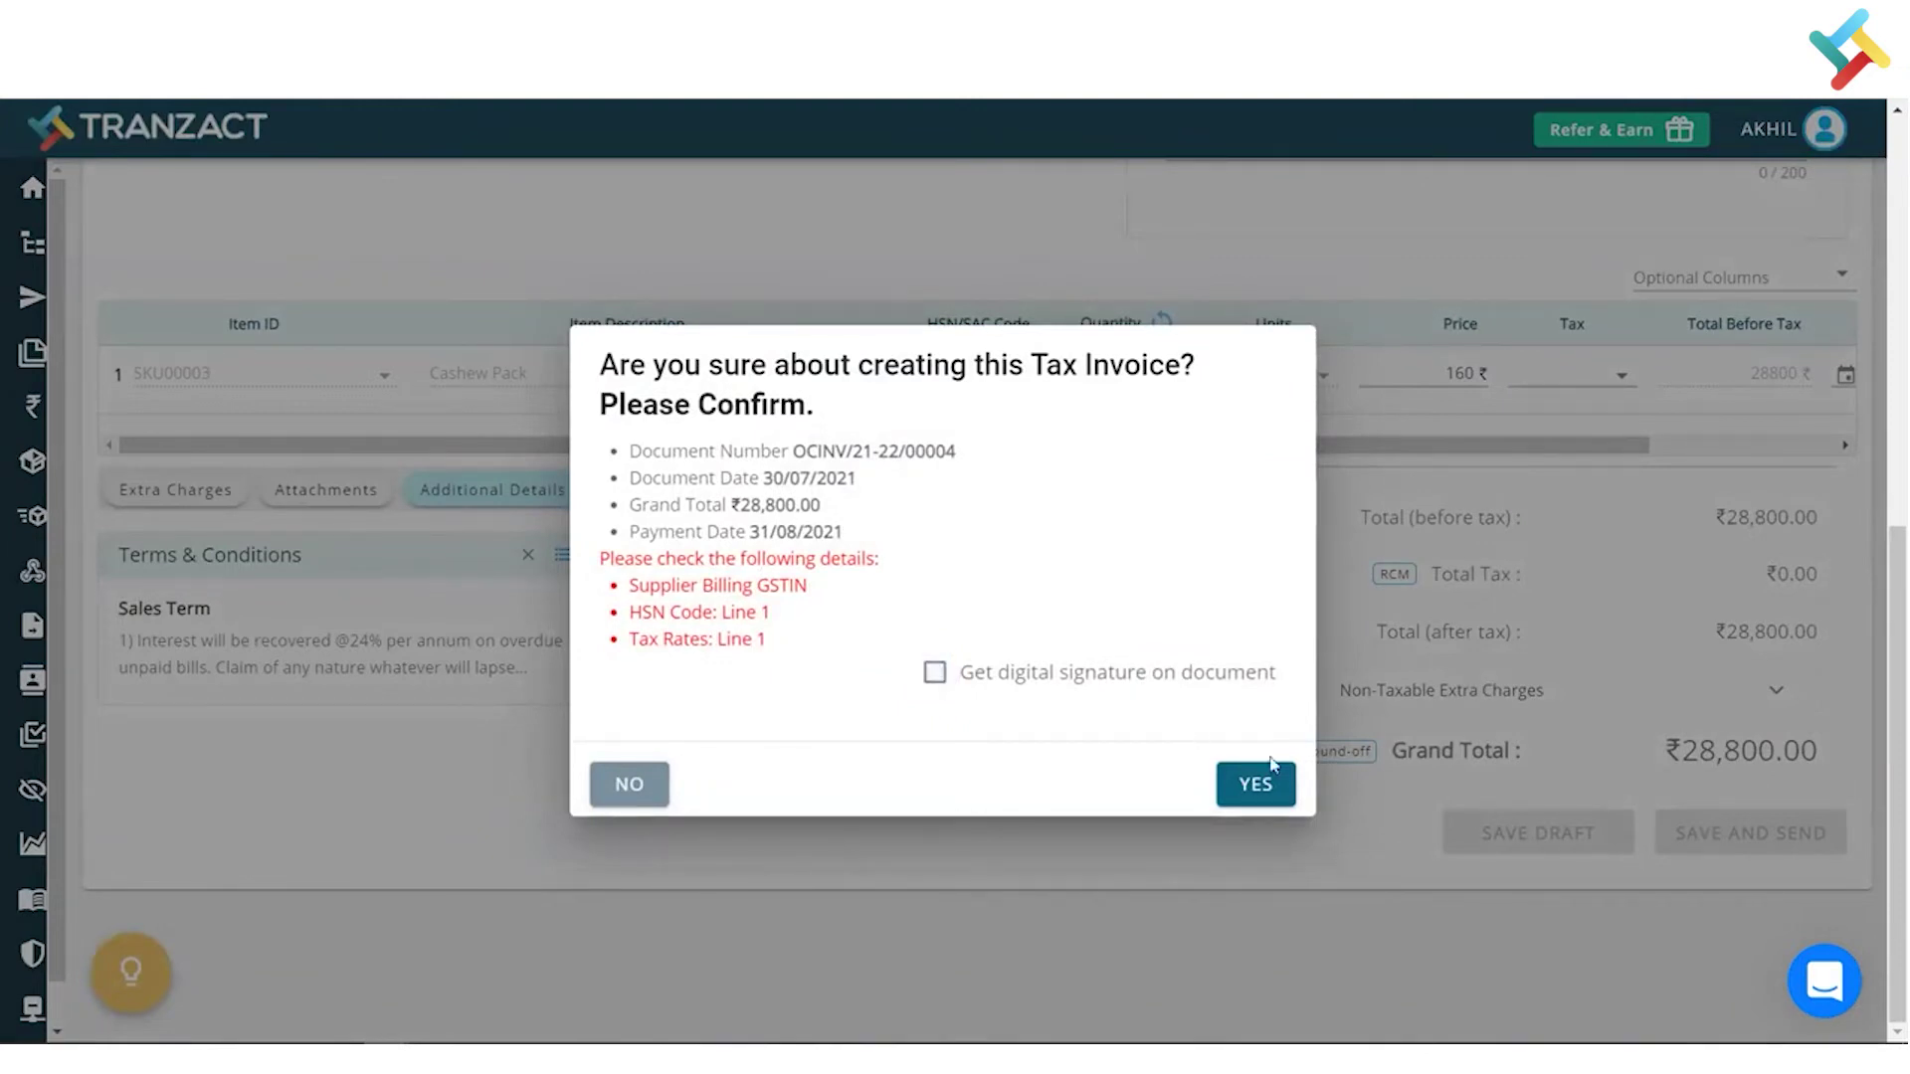
pyautogui.click(1265, 785)
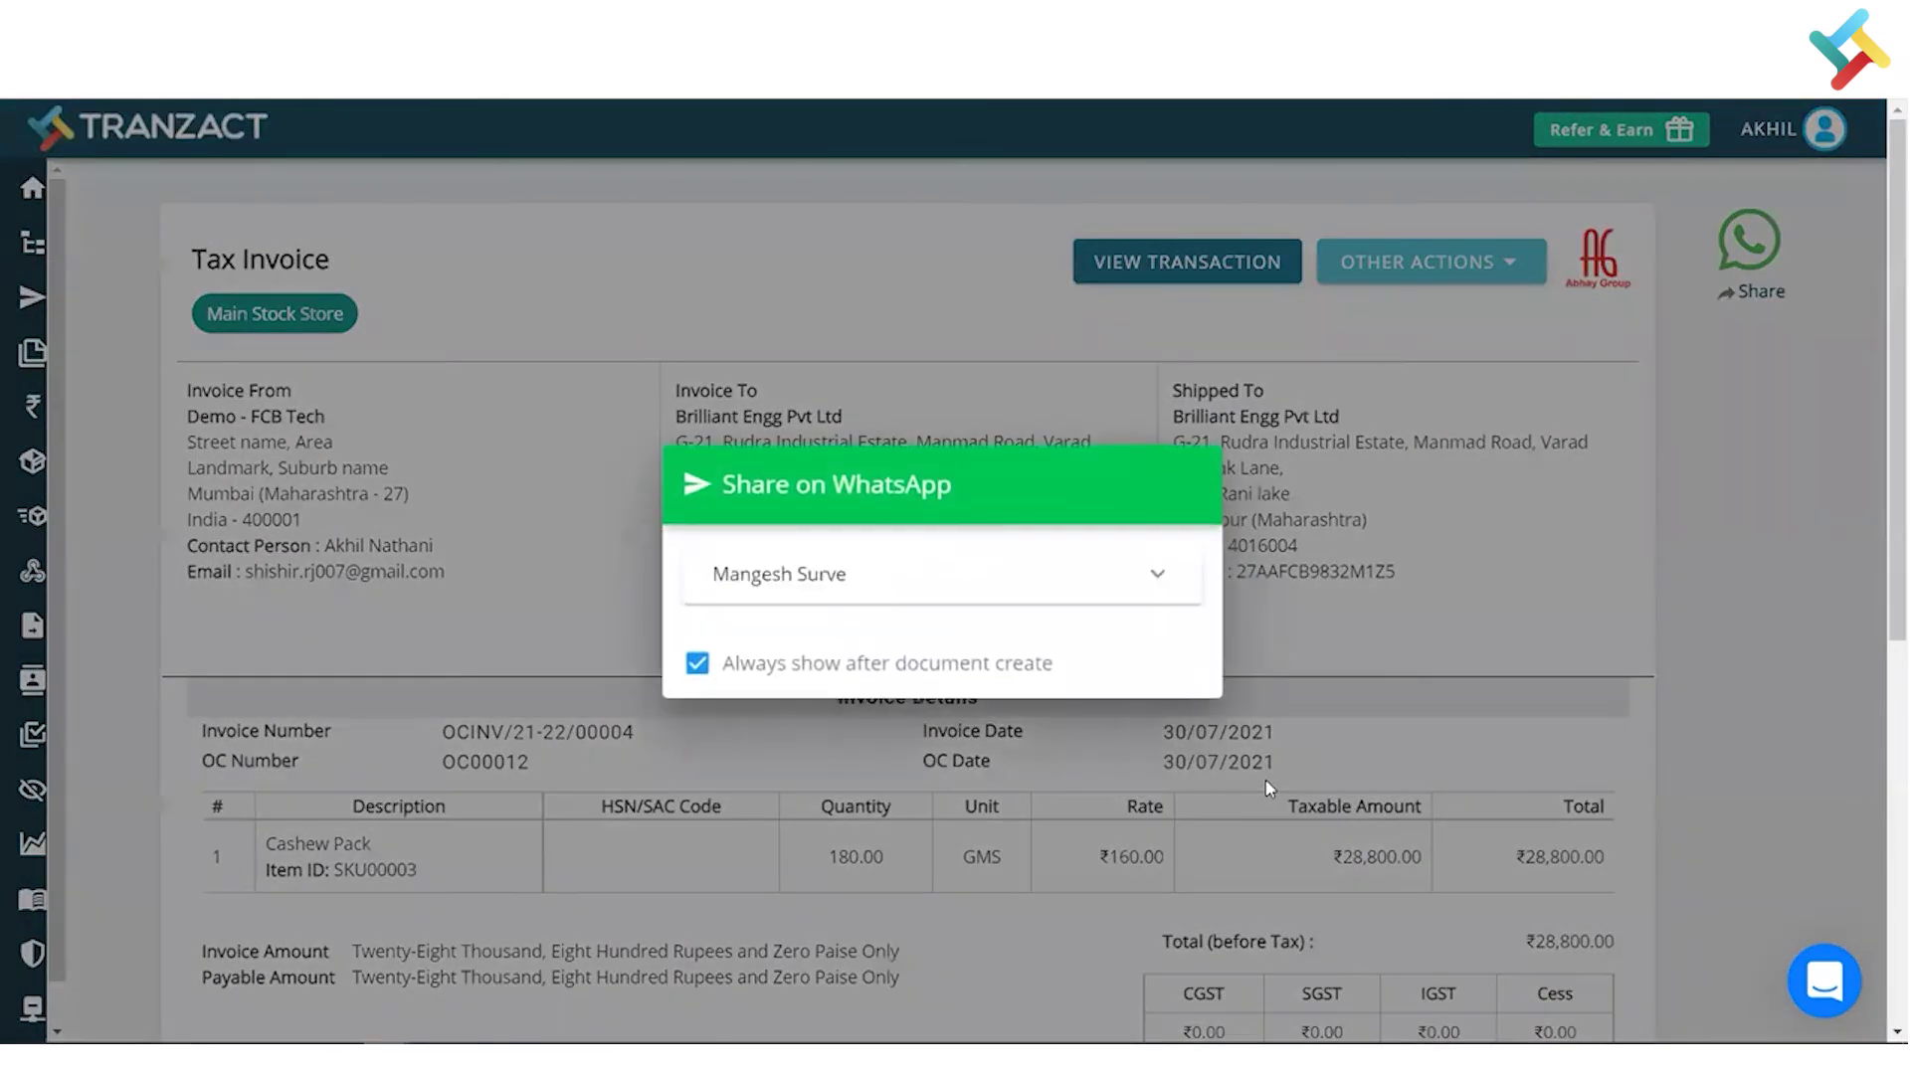
pyautogui.click(1383, 513)
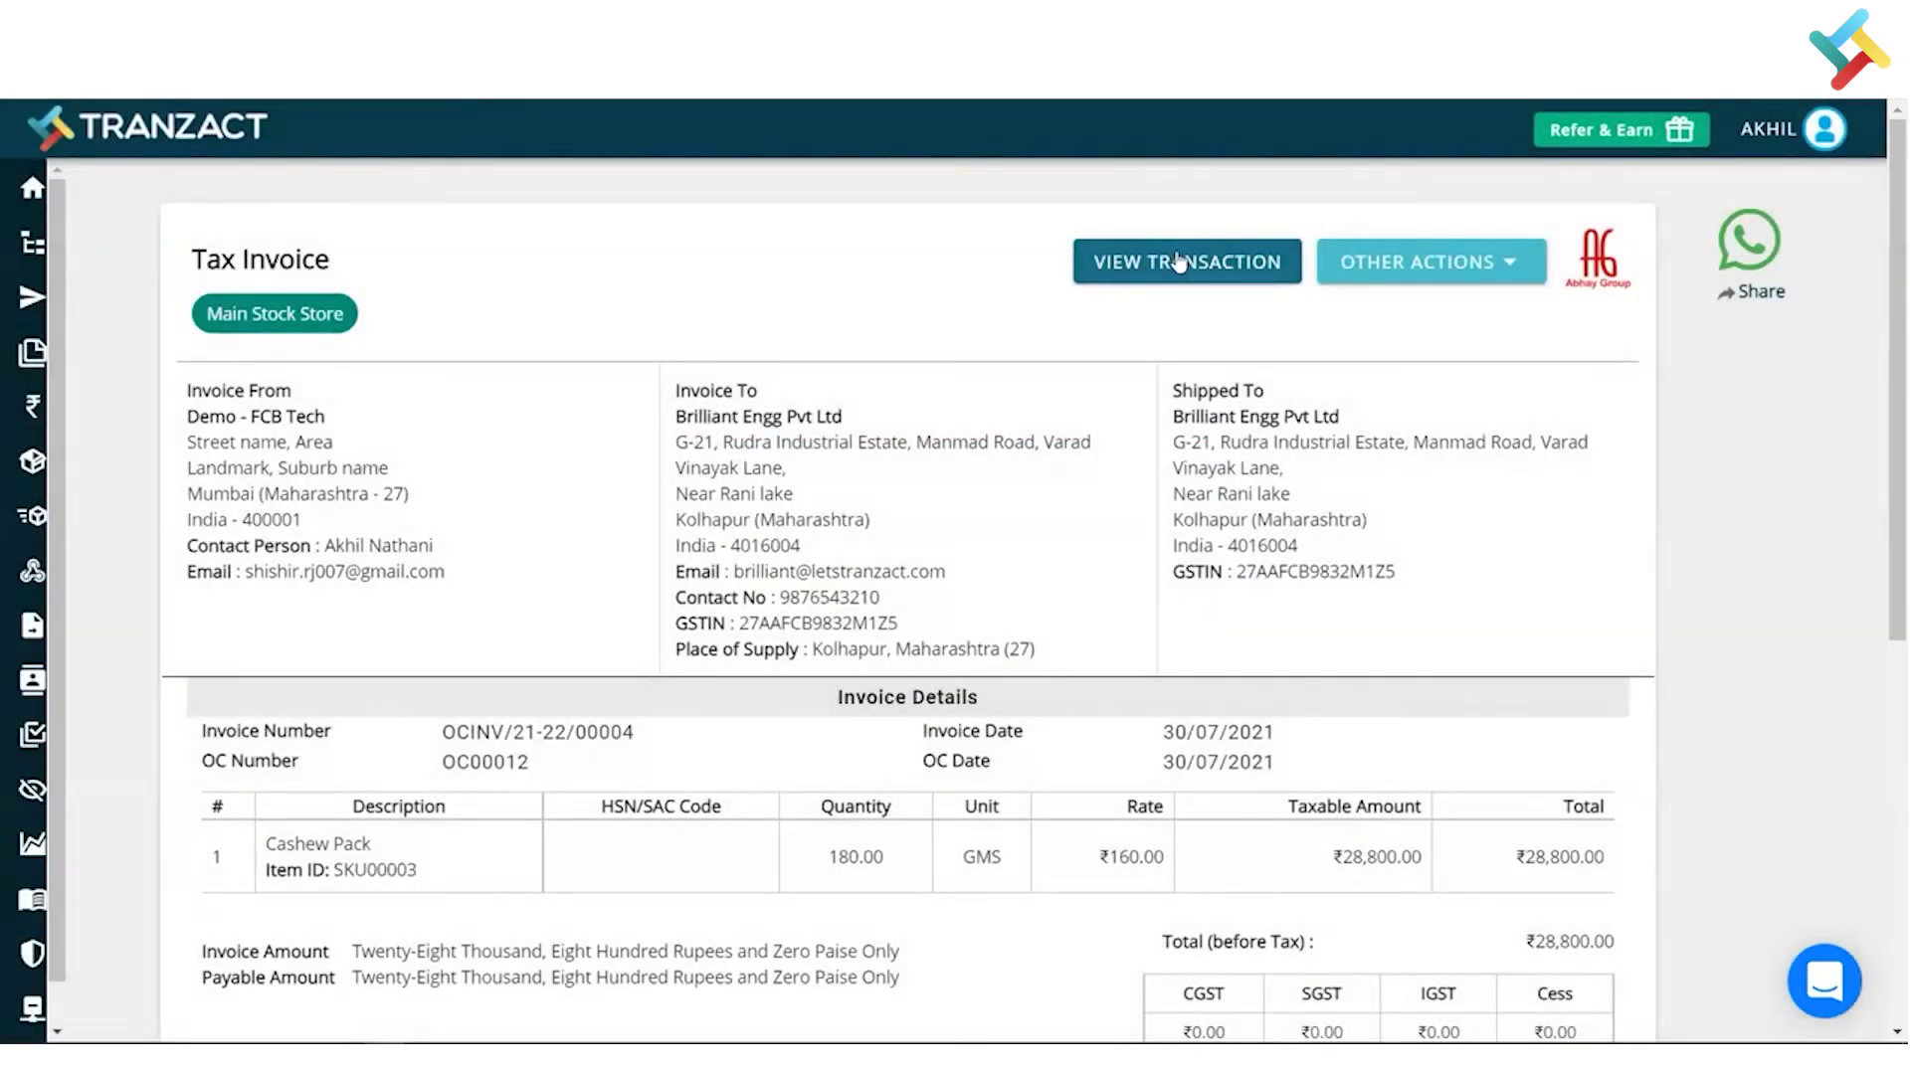
pyautogui.click(1178, 261)
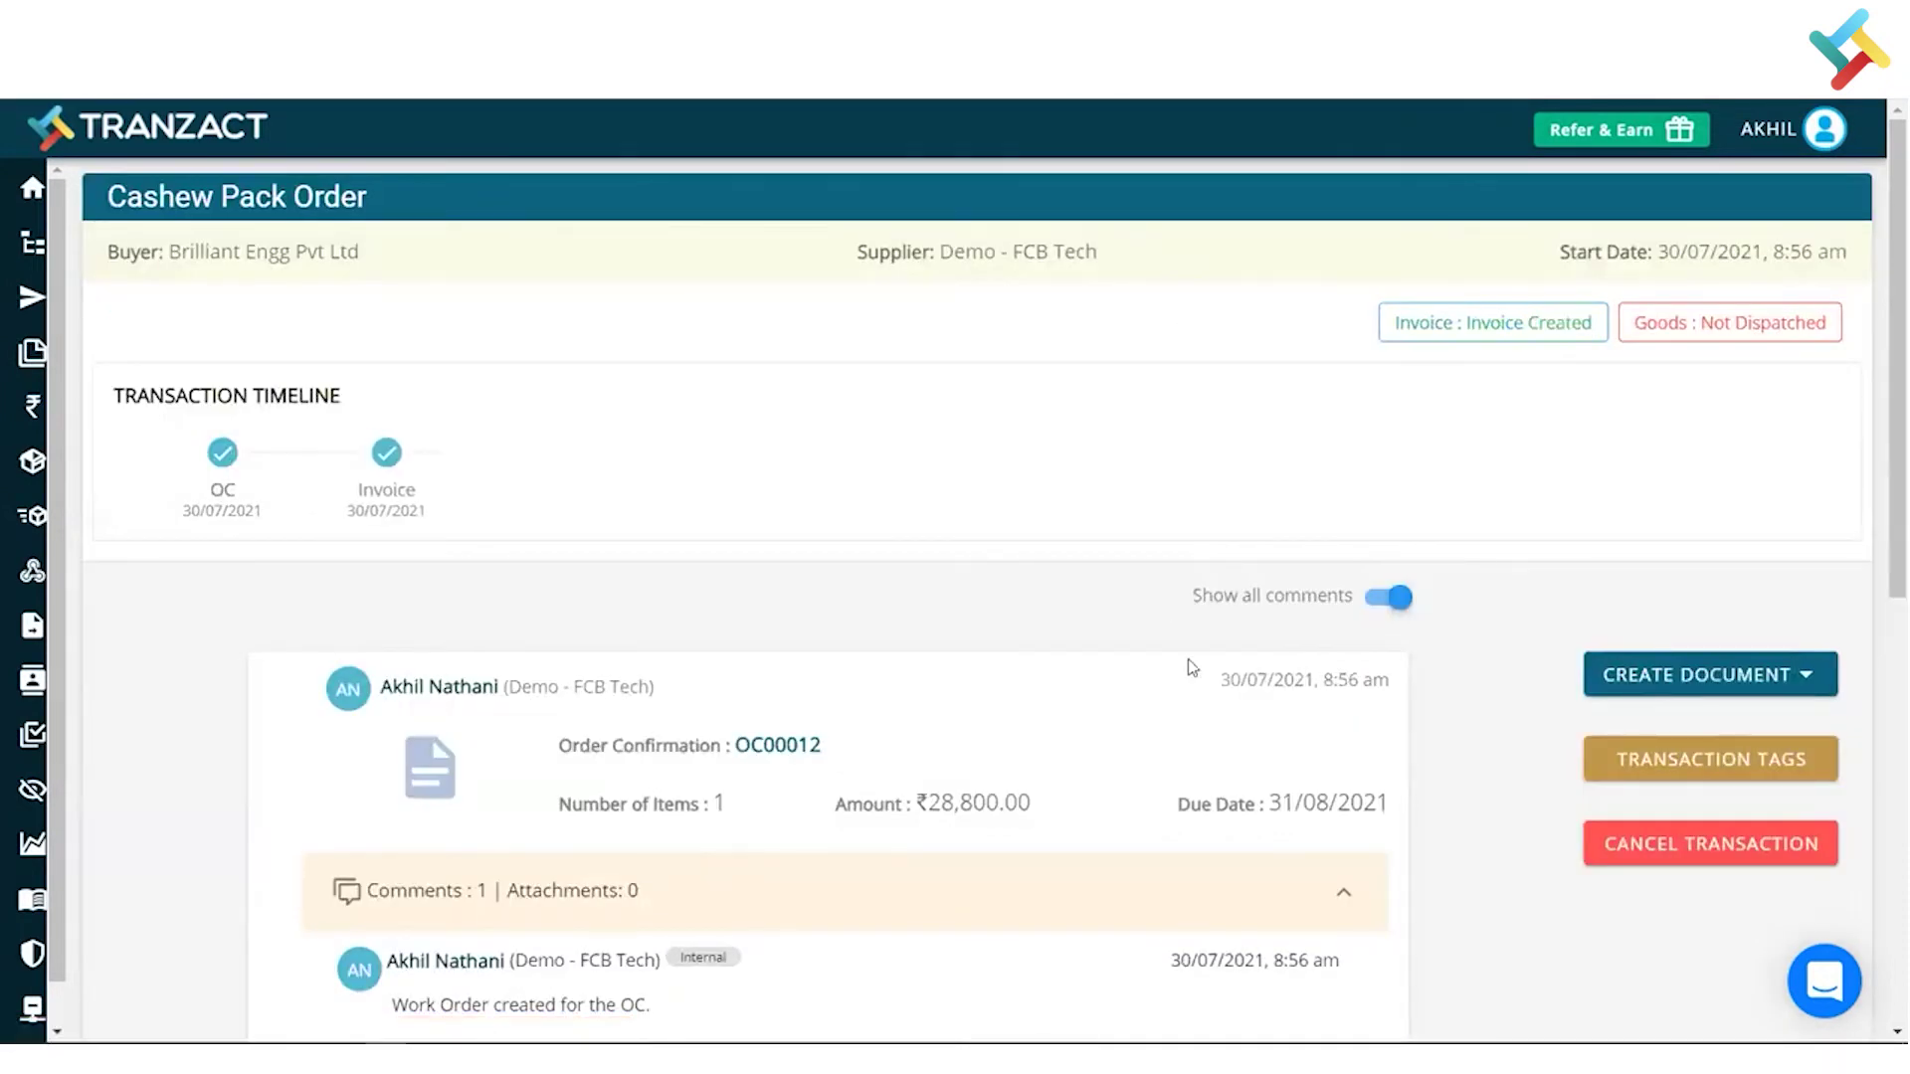
# - Review the Invoice card on the Cashew Pack Order timeline showing ₹28,800 outstanding
pyautogui.scroll(-5, 1188, 659)
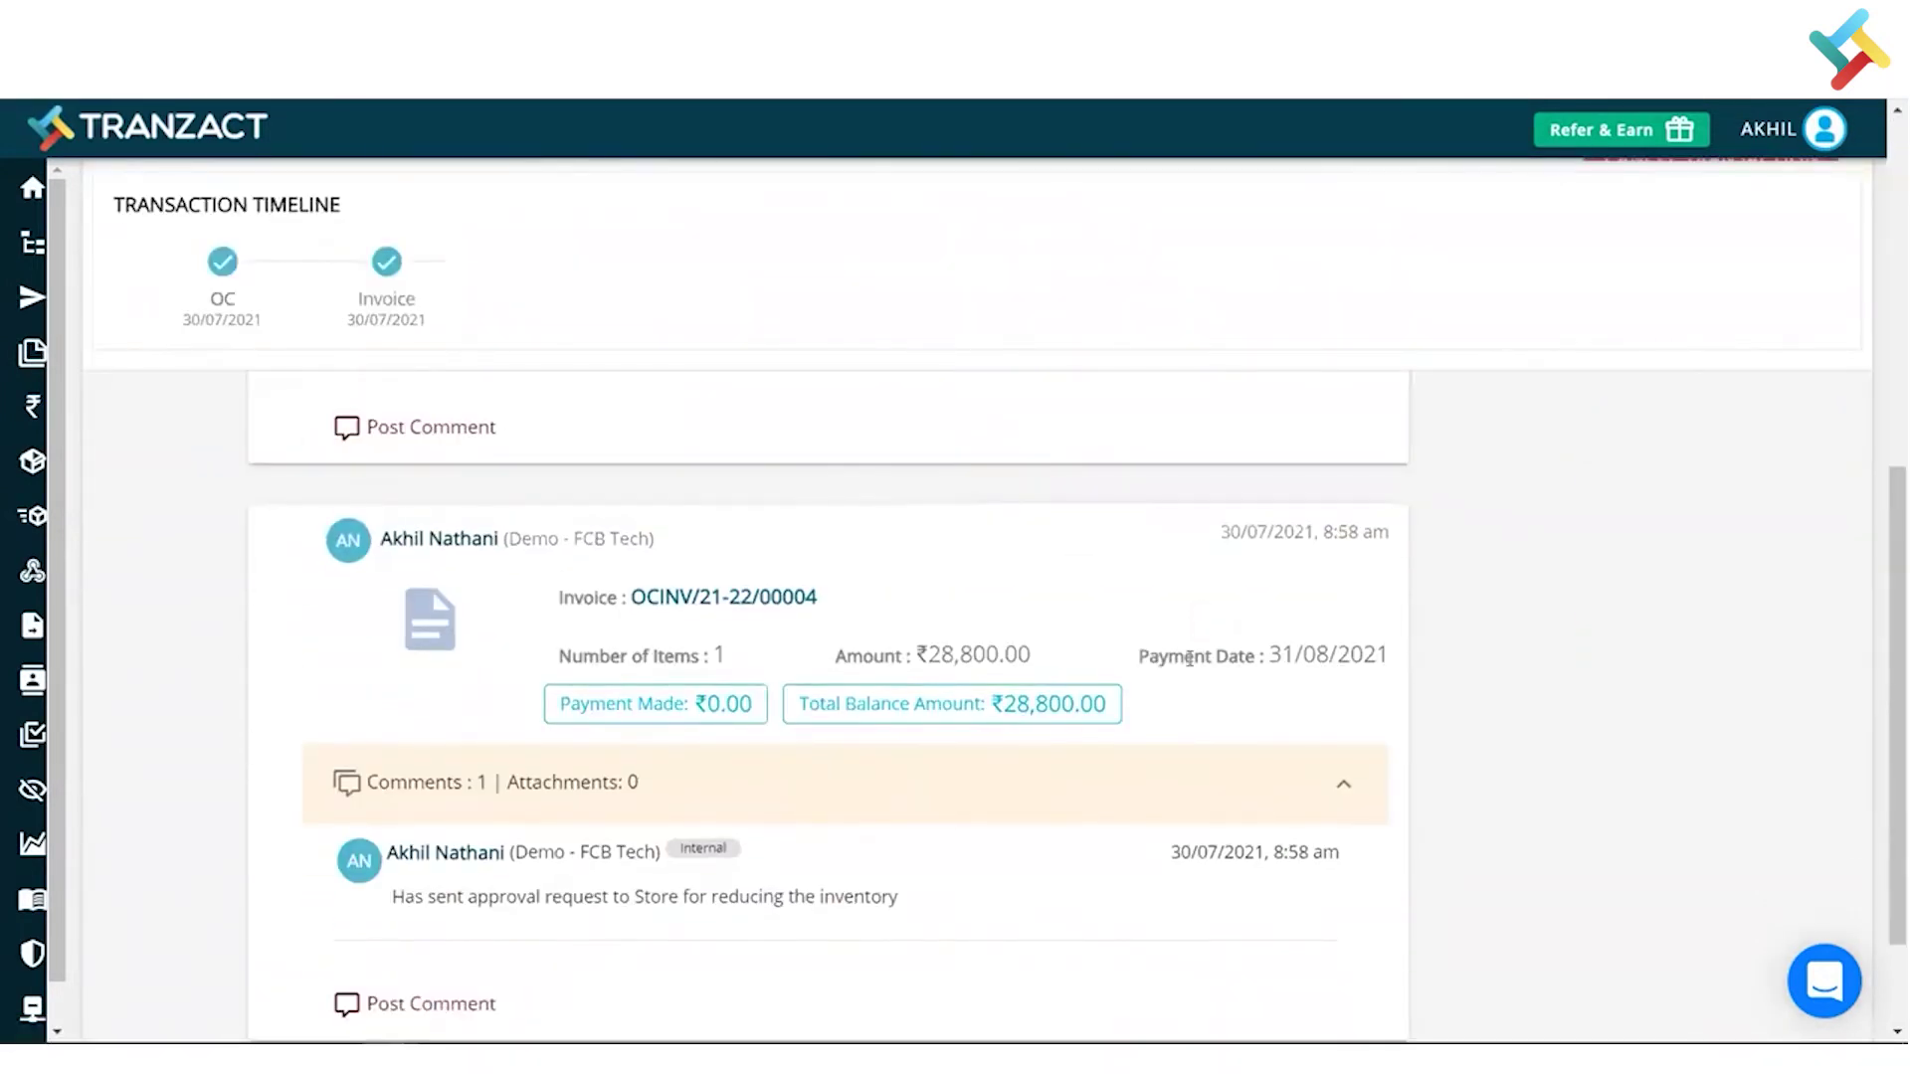
pyautogui.scroll(-3, 834, 888)
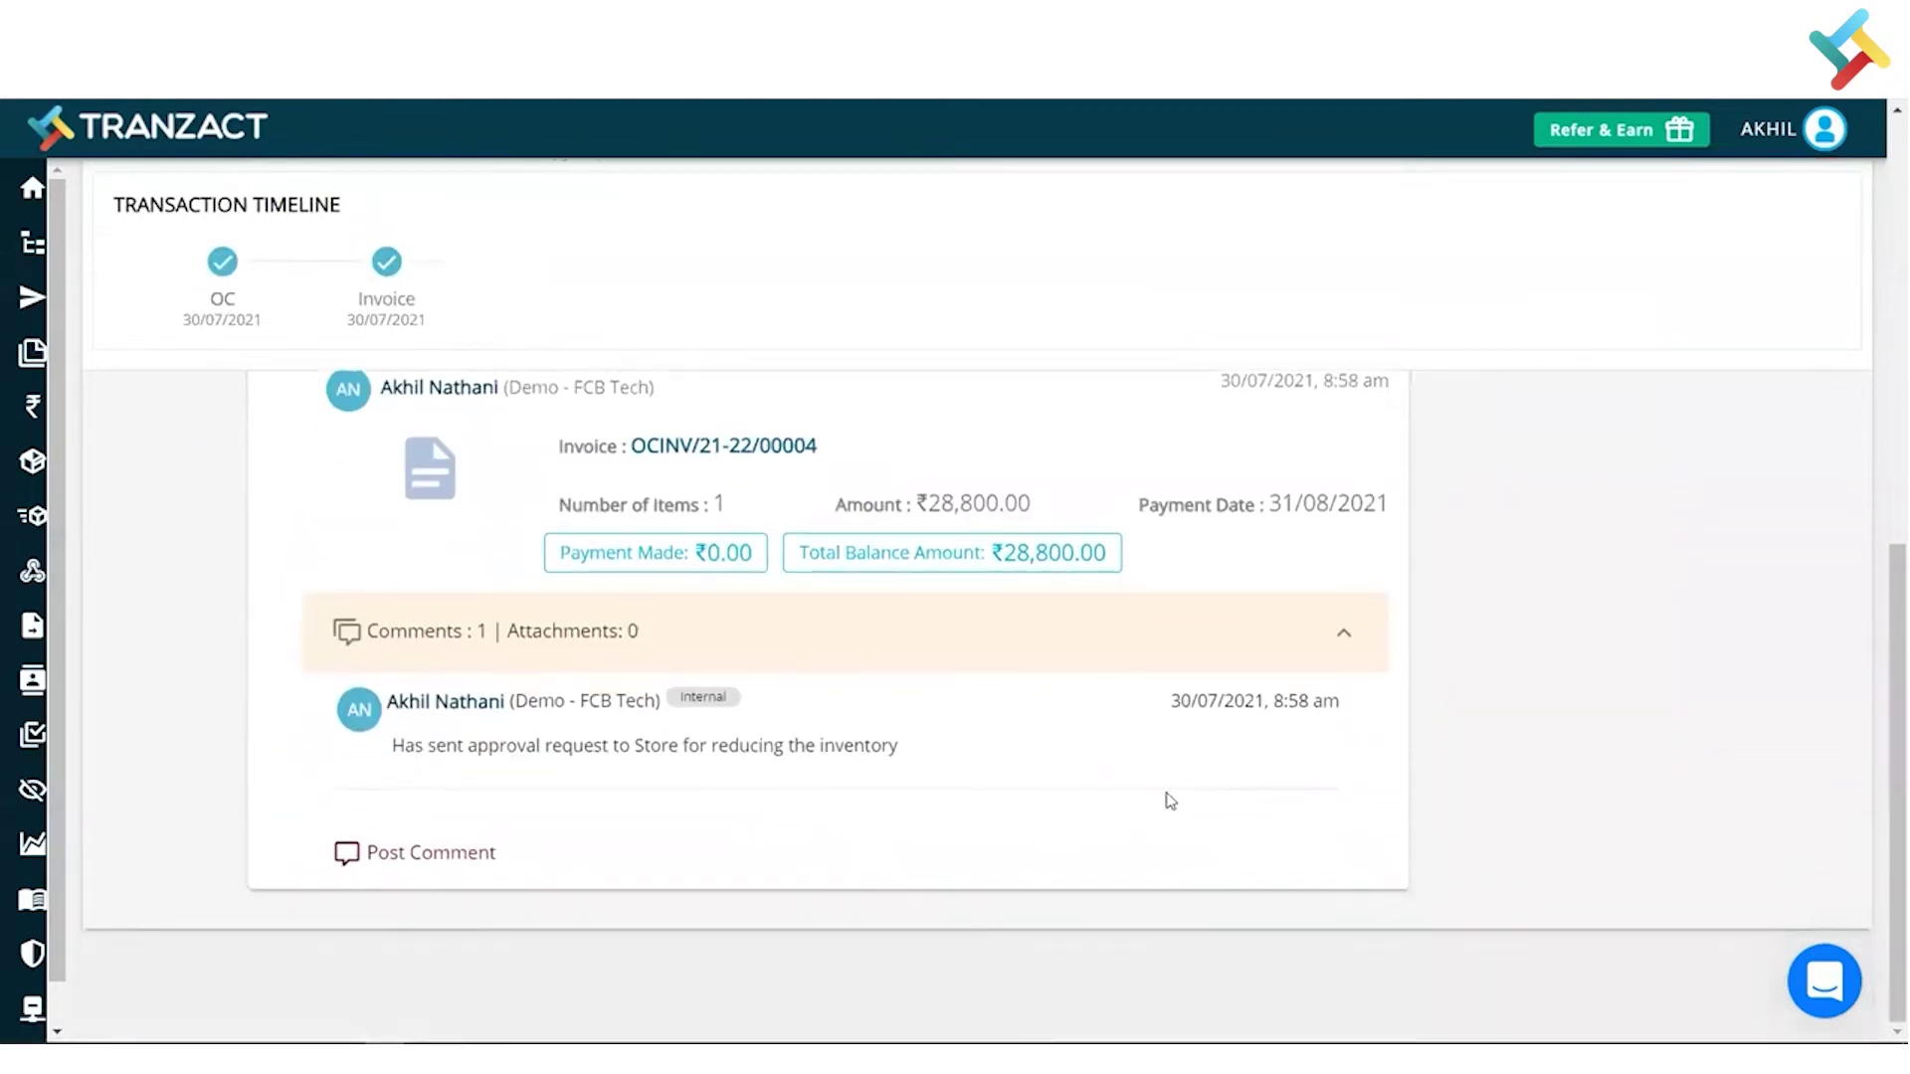
pyautogui.scroll(10, 1170, 800)
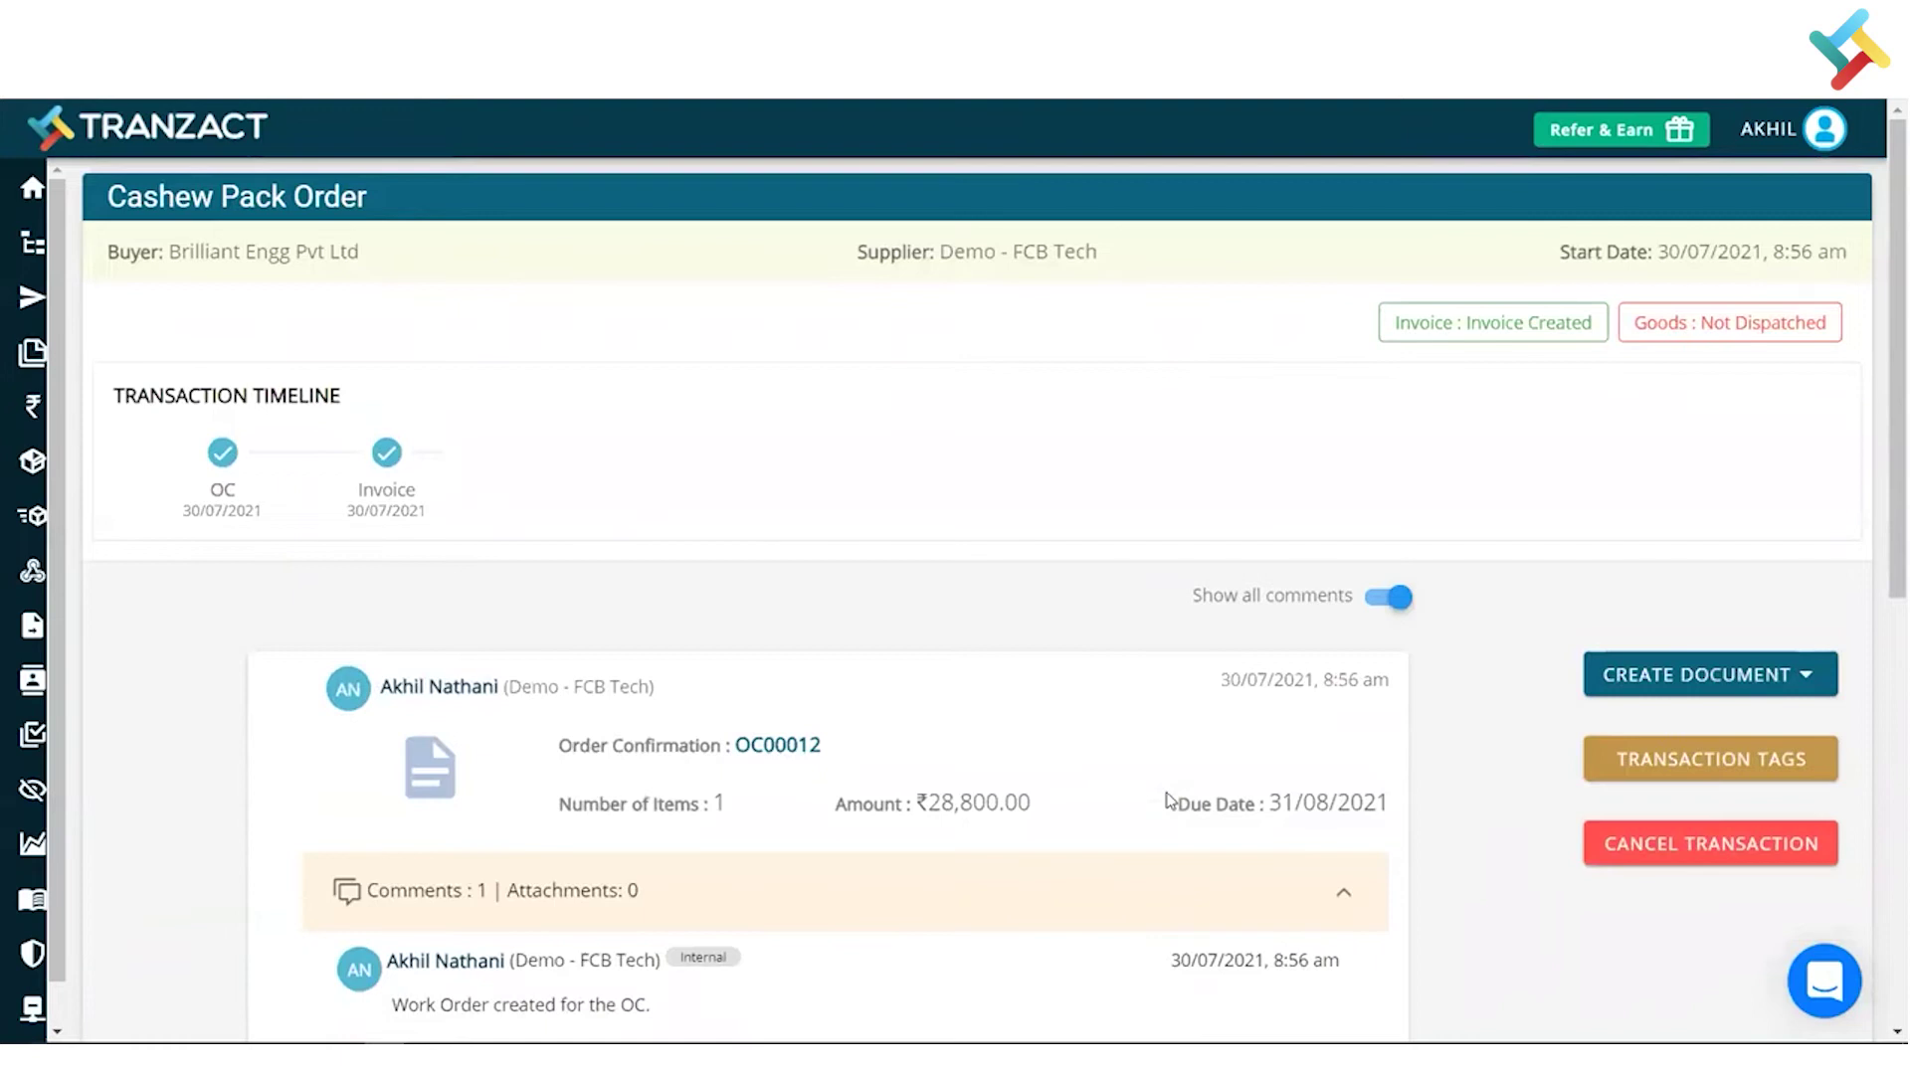
pyautogui.click(1753, 685)
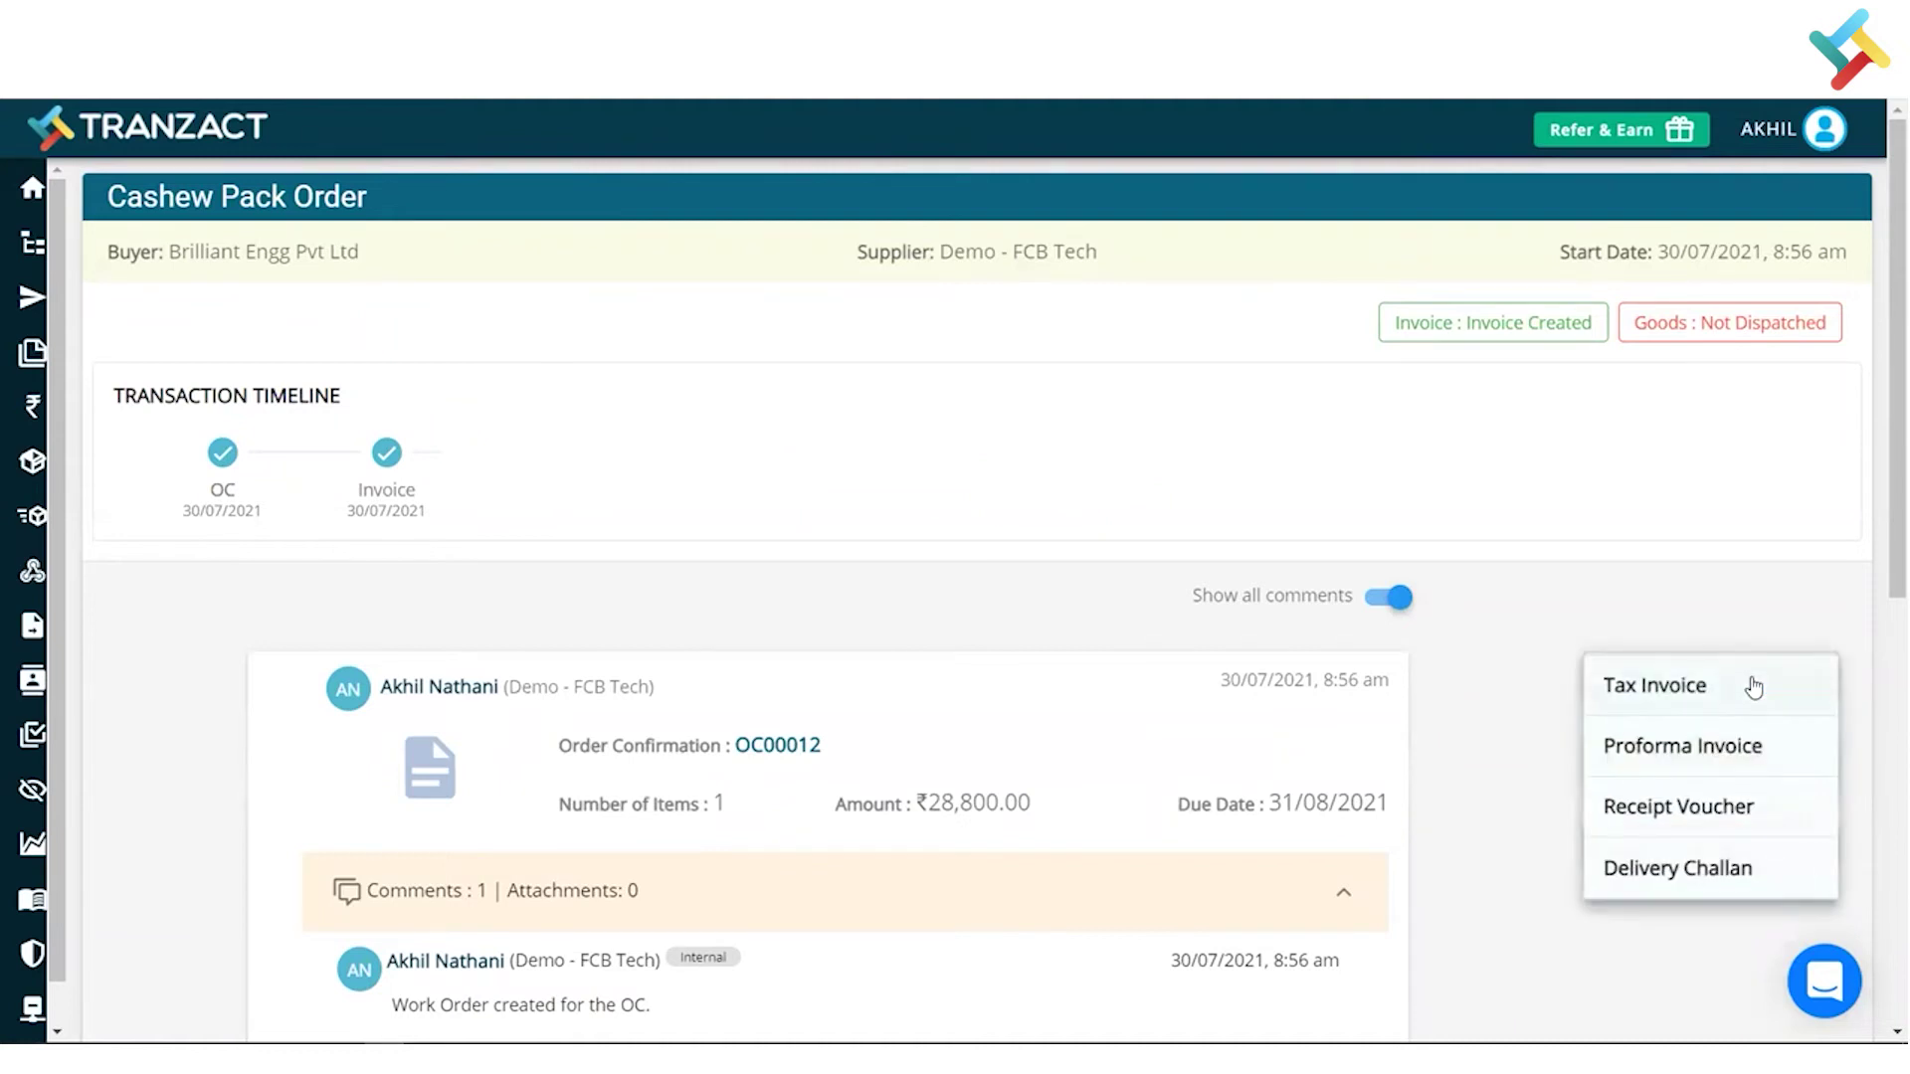
# - Create and save Delivery Challan CL00004 for 180 GMS of Cashew Pack against OC00012
pyautogui.click(1677, 869)
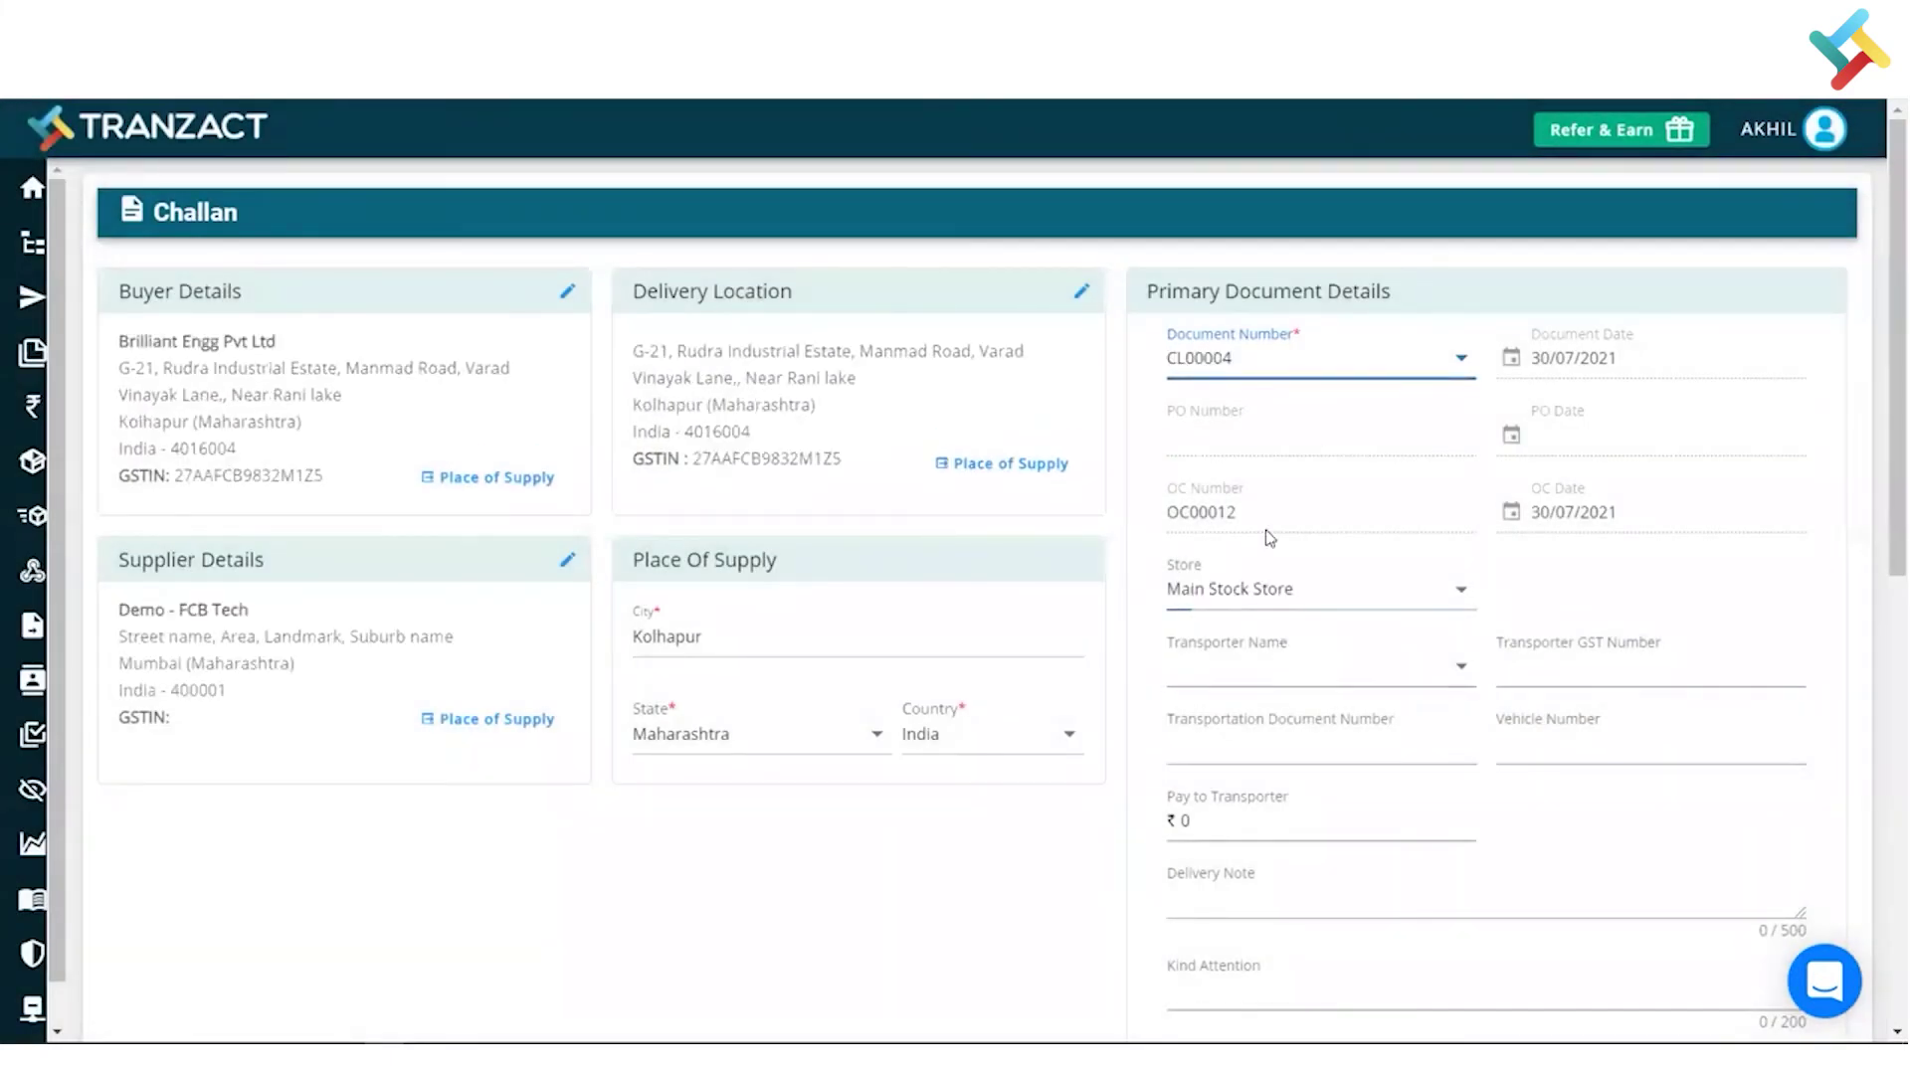
pyautogui.scroll(-1, 1269, 538)
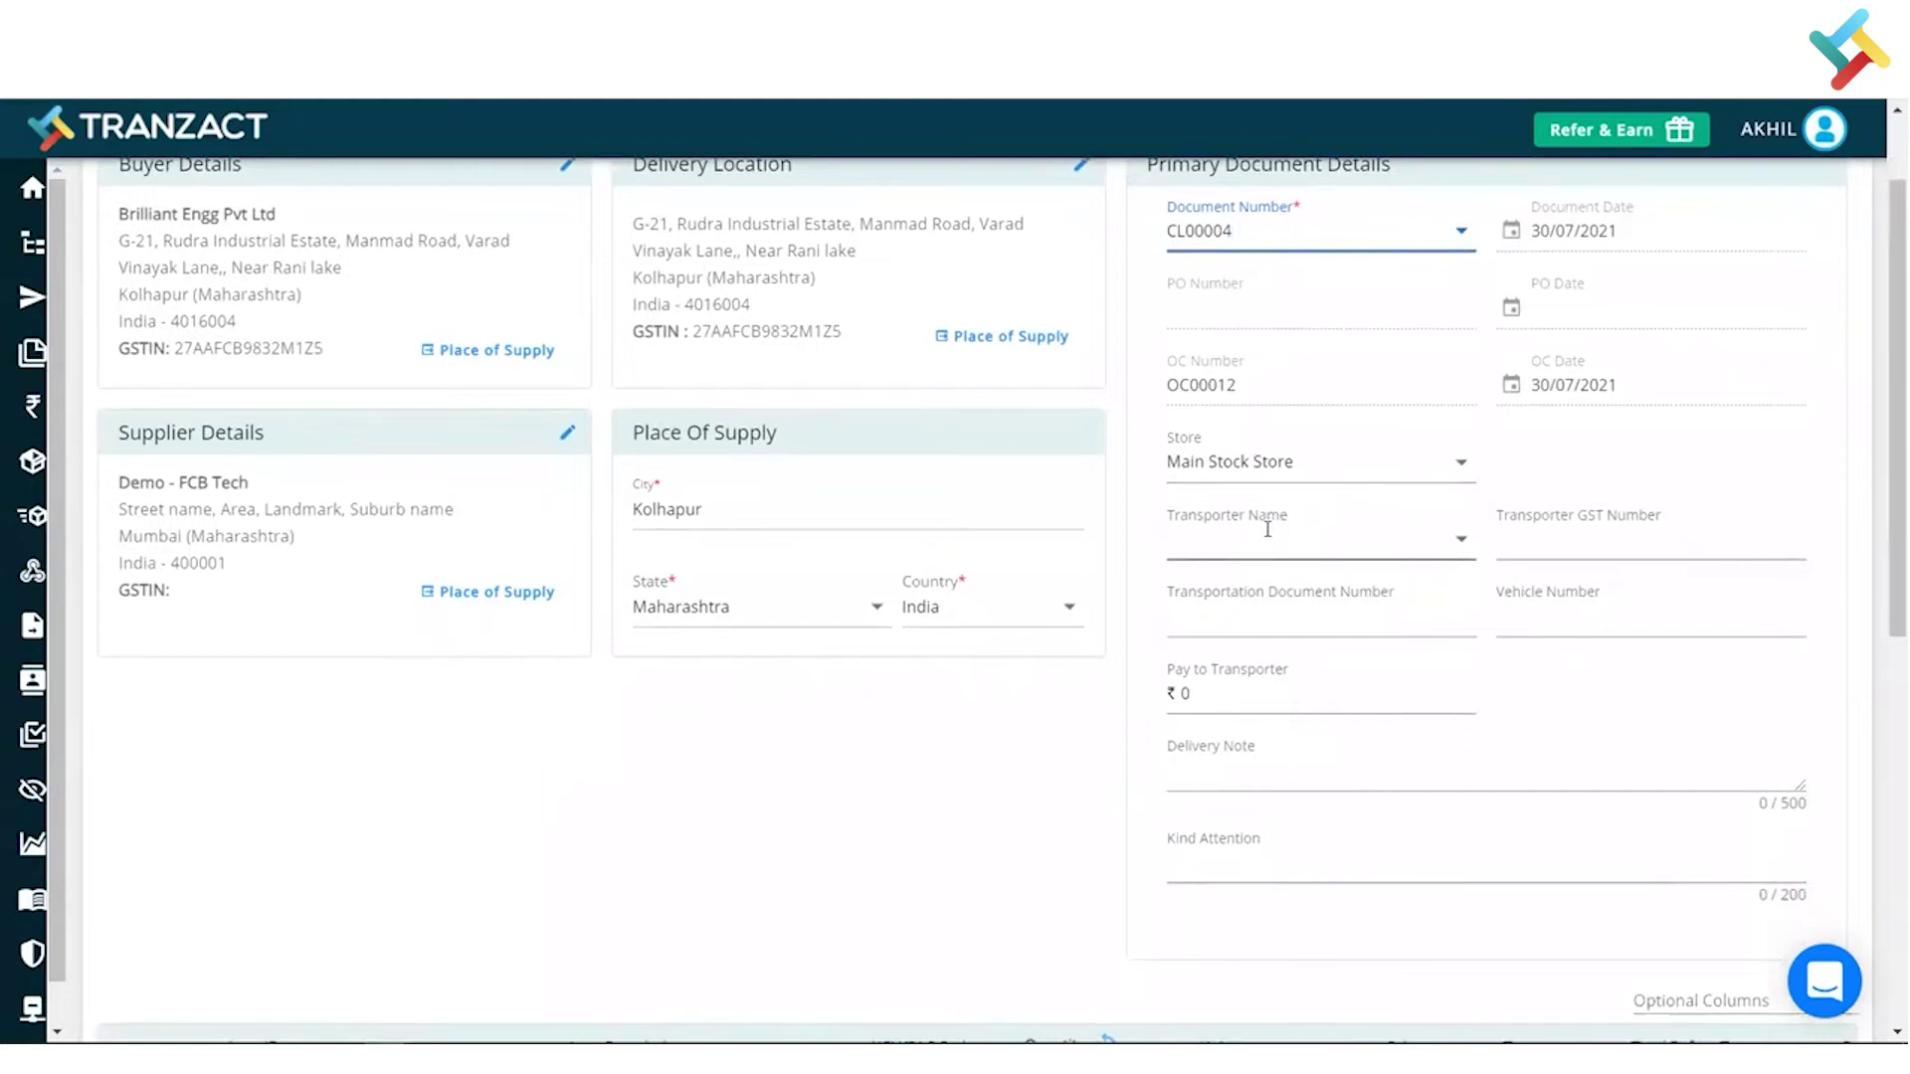
pyautogui.scroll(-3, 1267, 529)
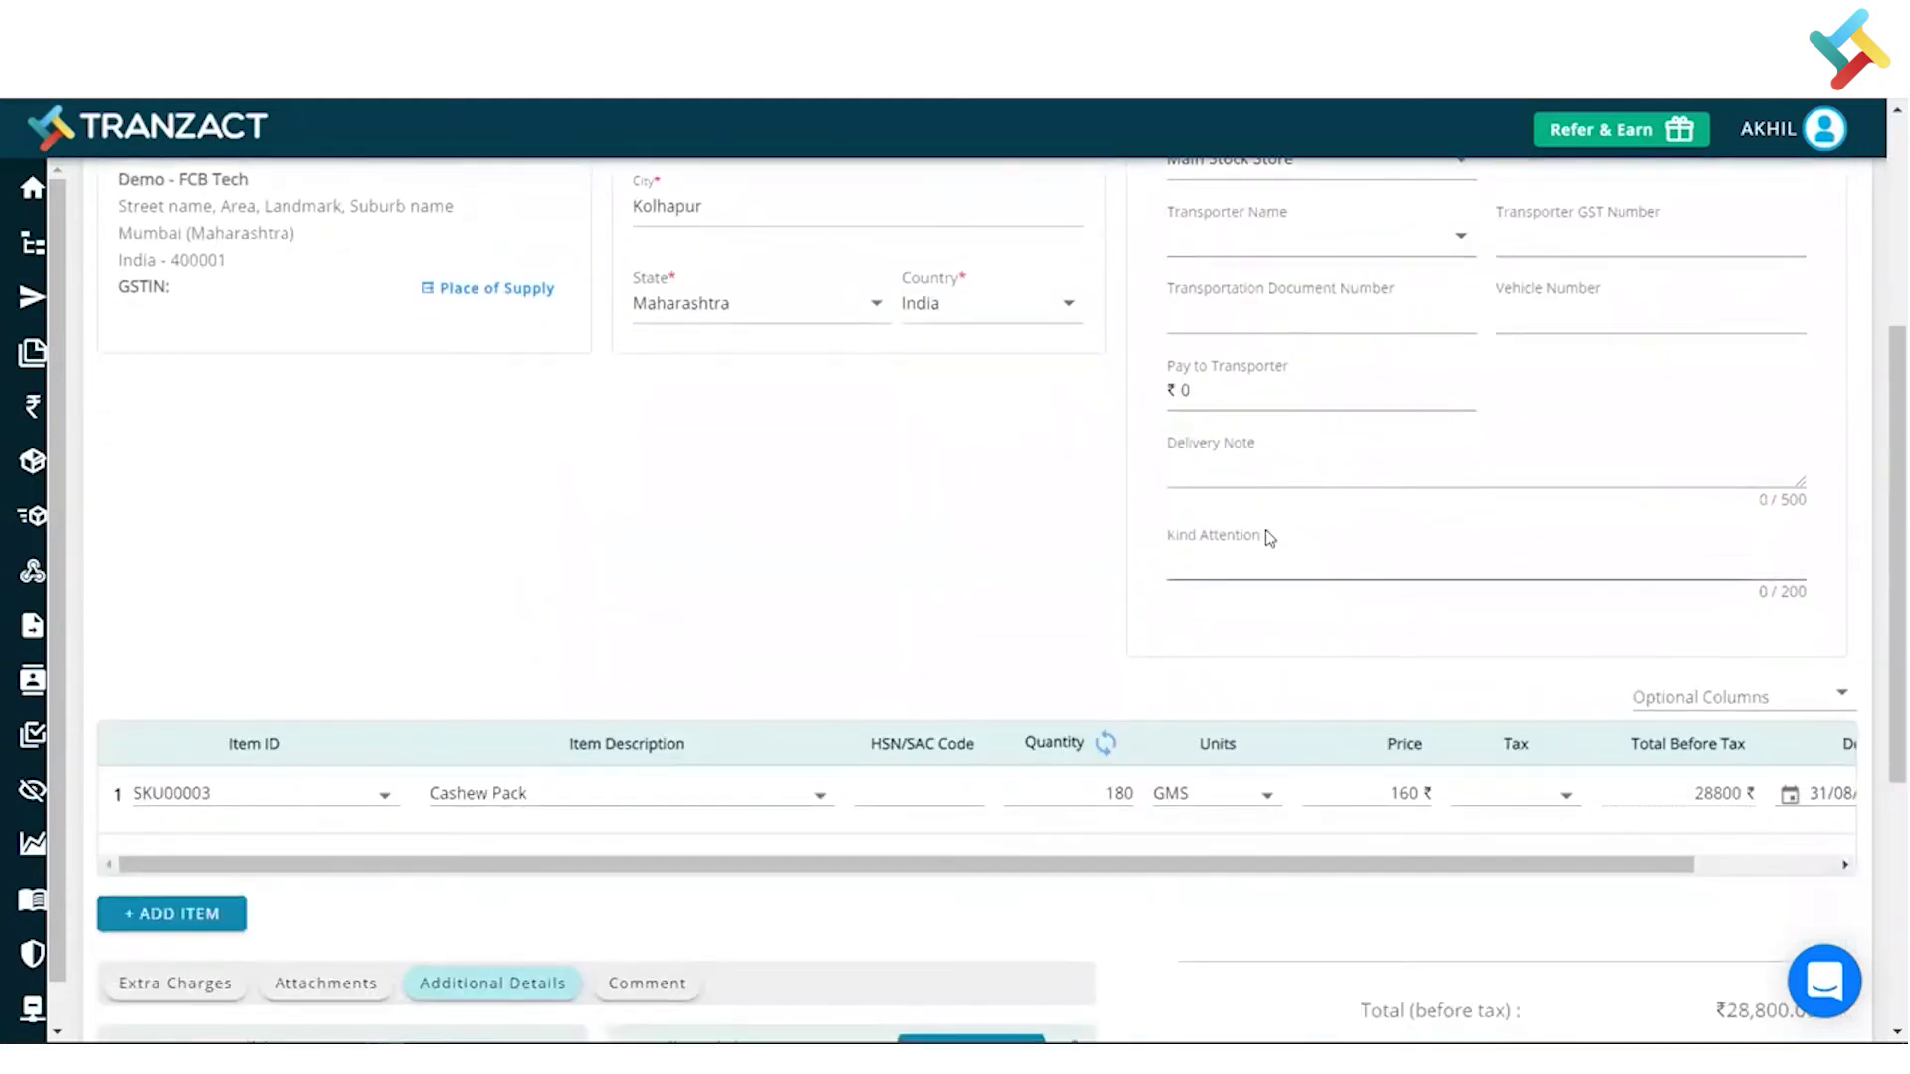
pyautogui.scroll(2, 1266, 537)
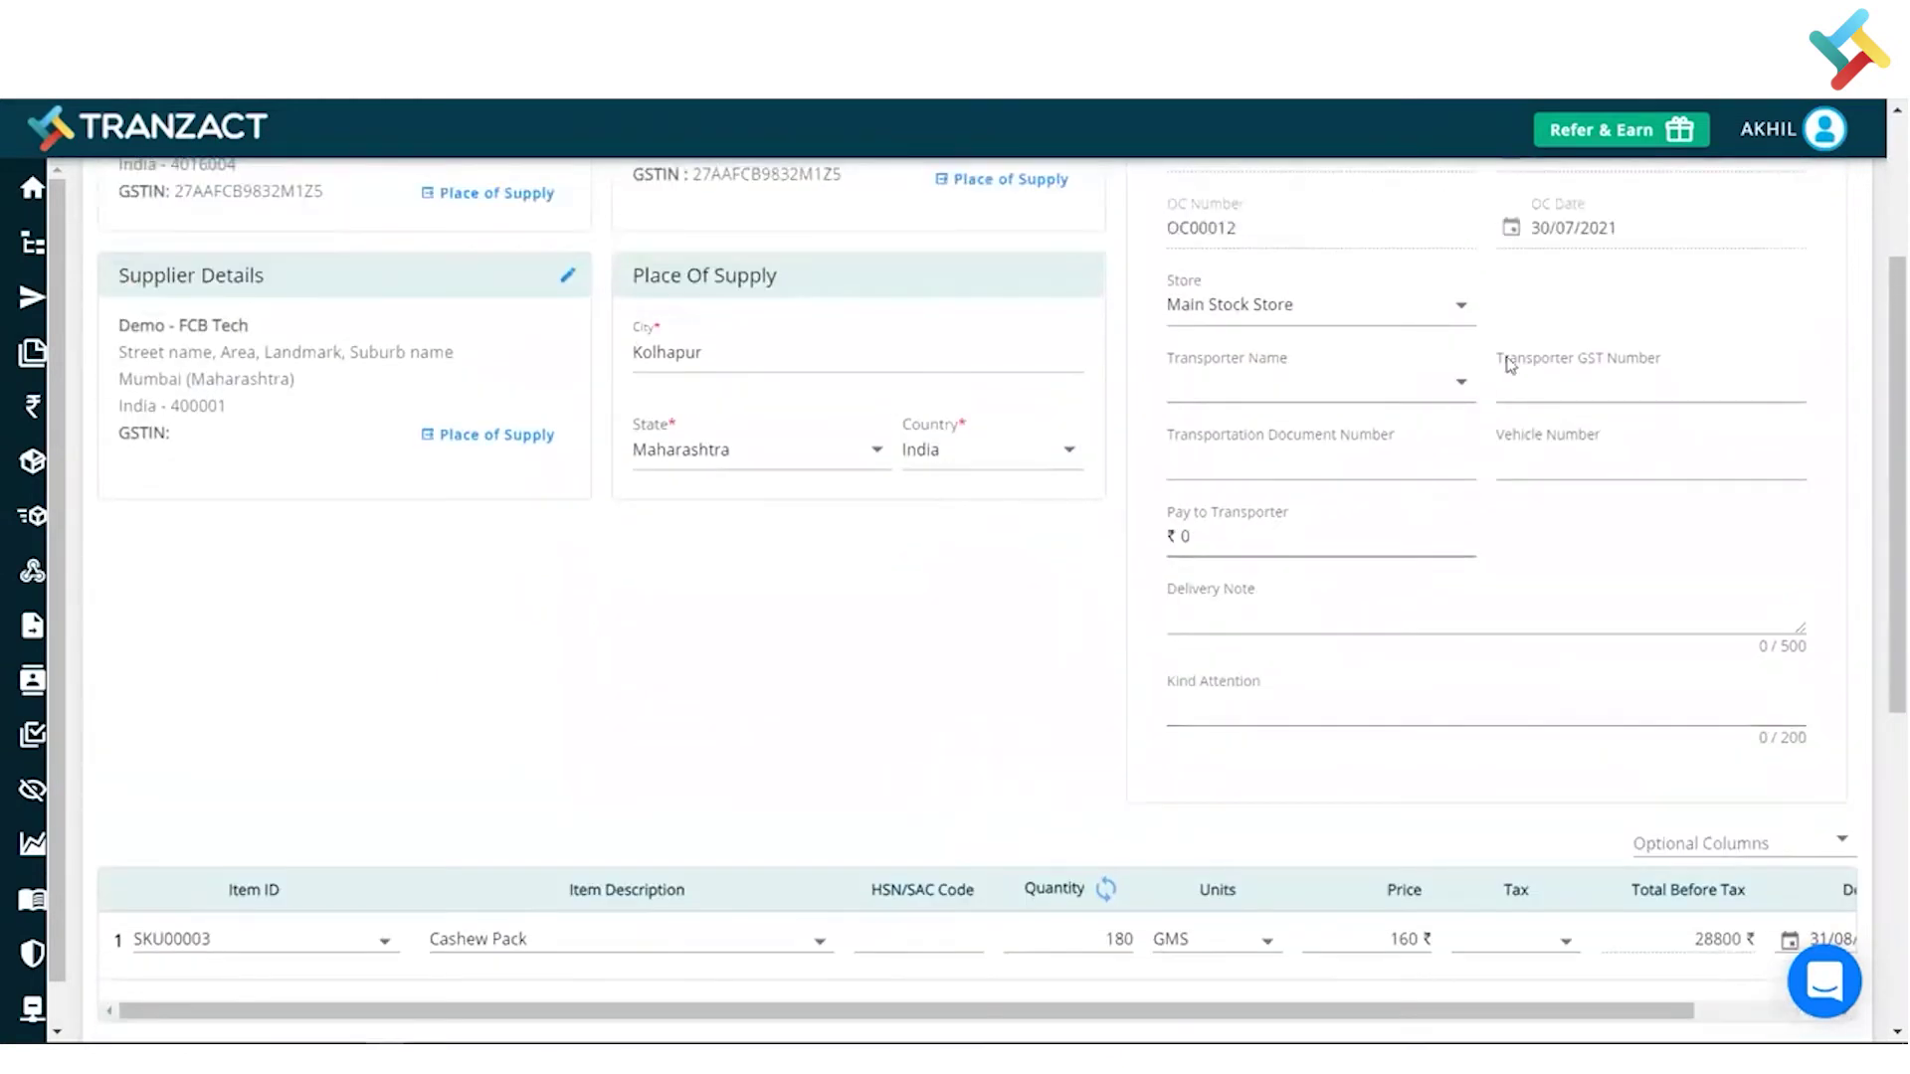
pyautogui.scroll(-6, 1303, 542)
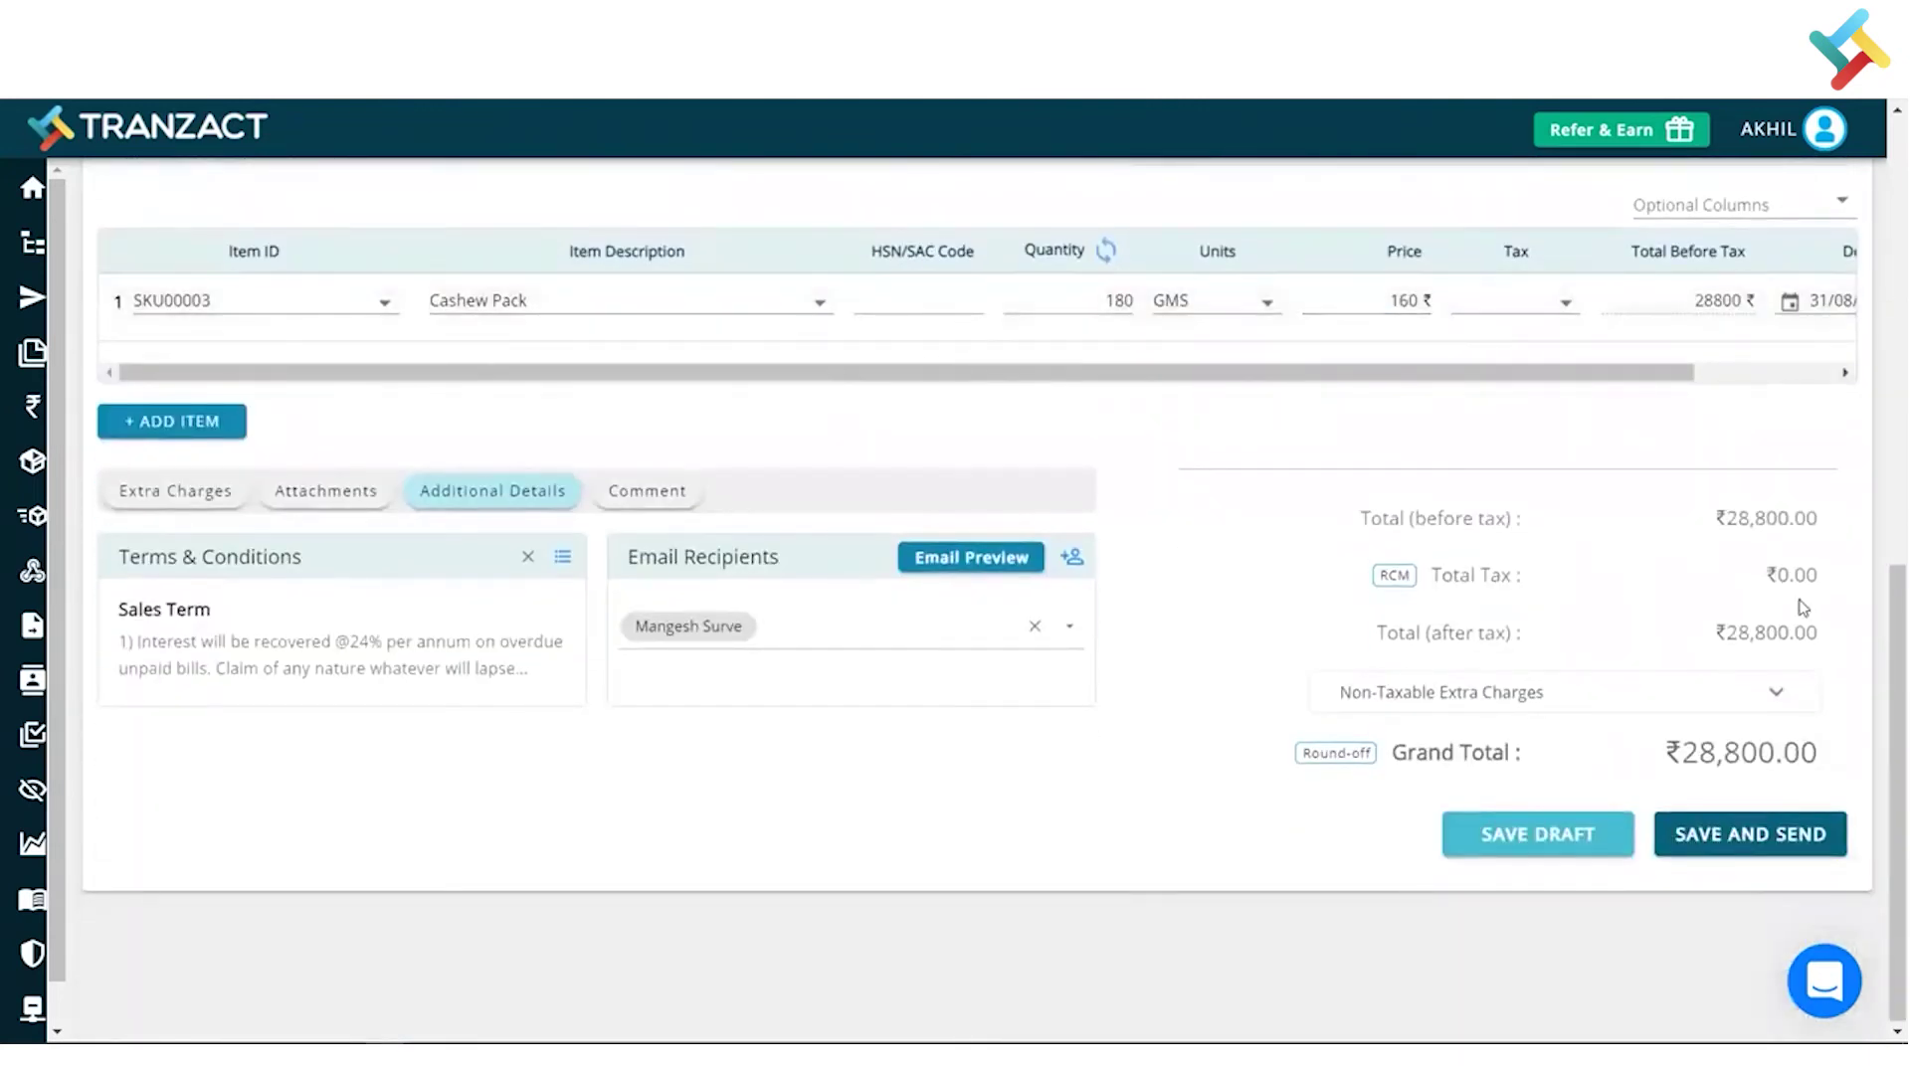
pyautogui.click(1720, 854)
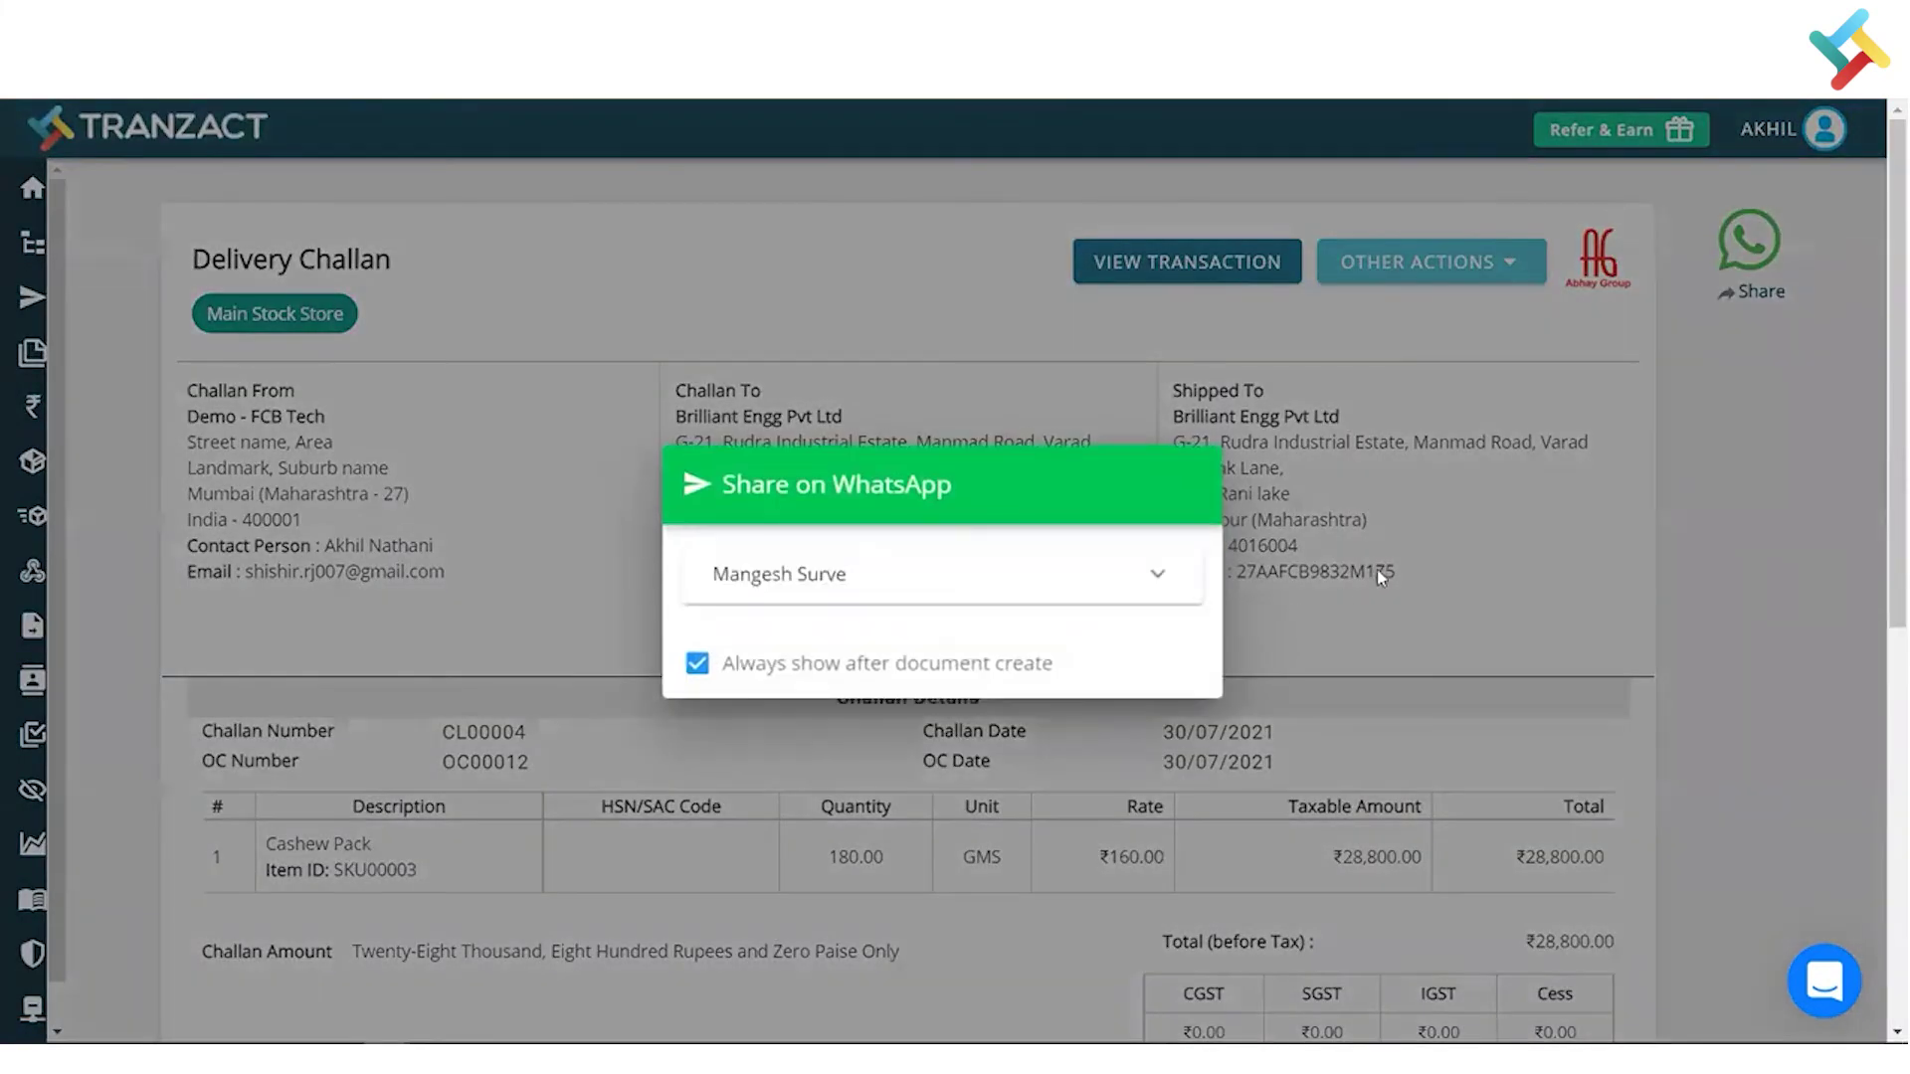
pyautogui.click(1381, 575)
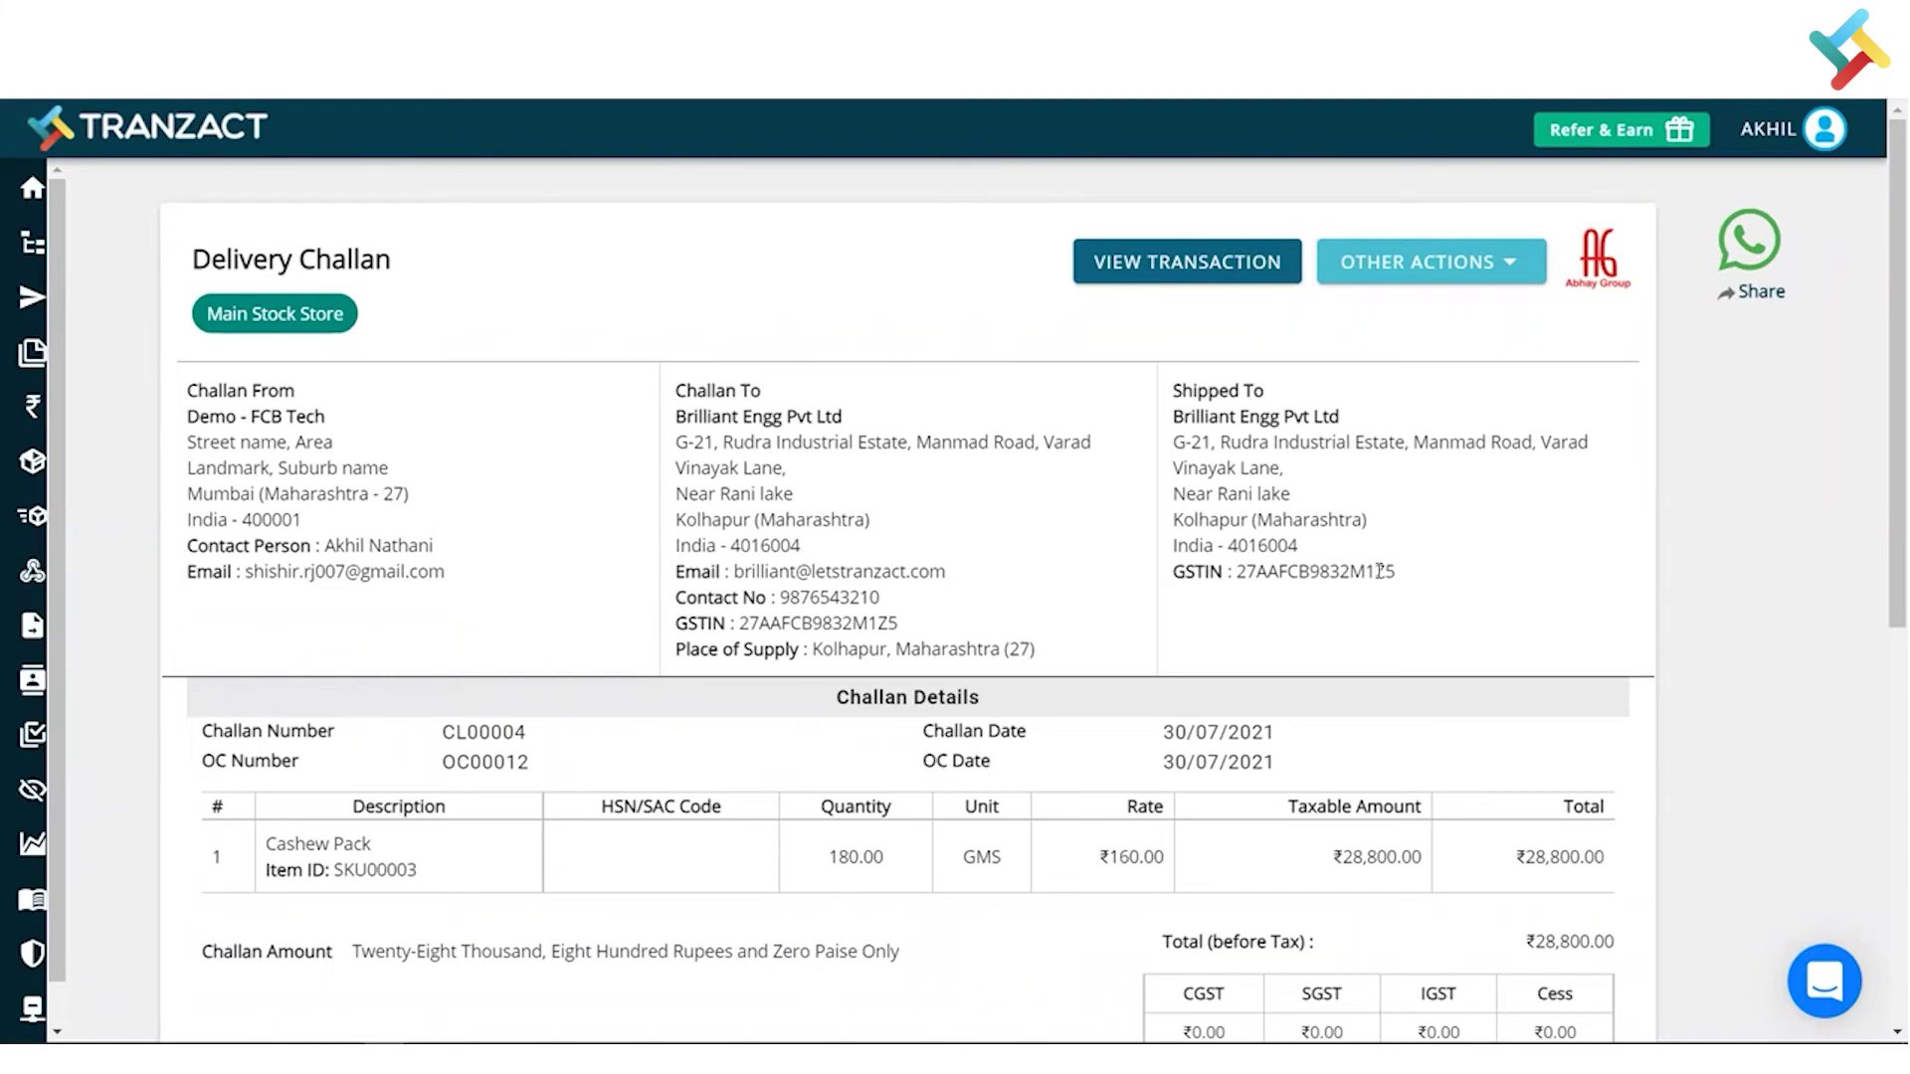
# - Bring up Tax Invoice OCINV/21-22/00004 and start its Dispatch Details form
pyautogui.click(1215, 274)
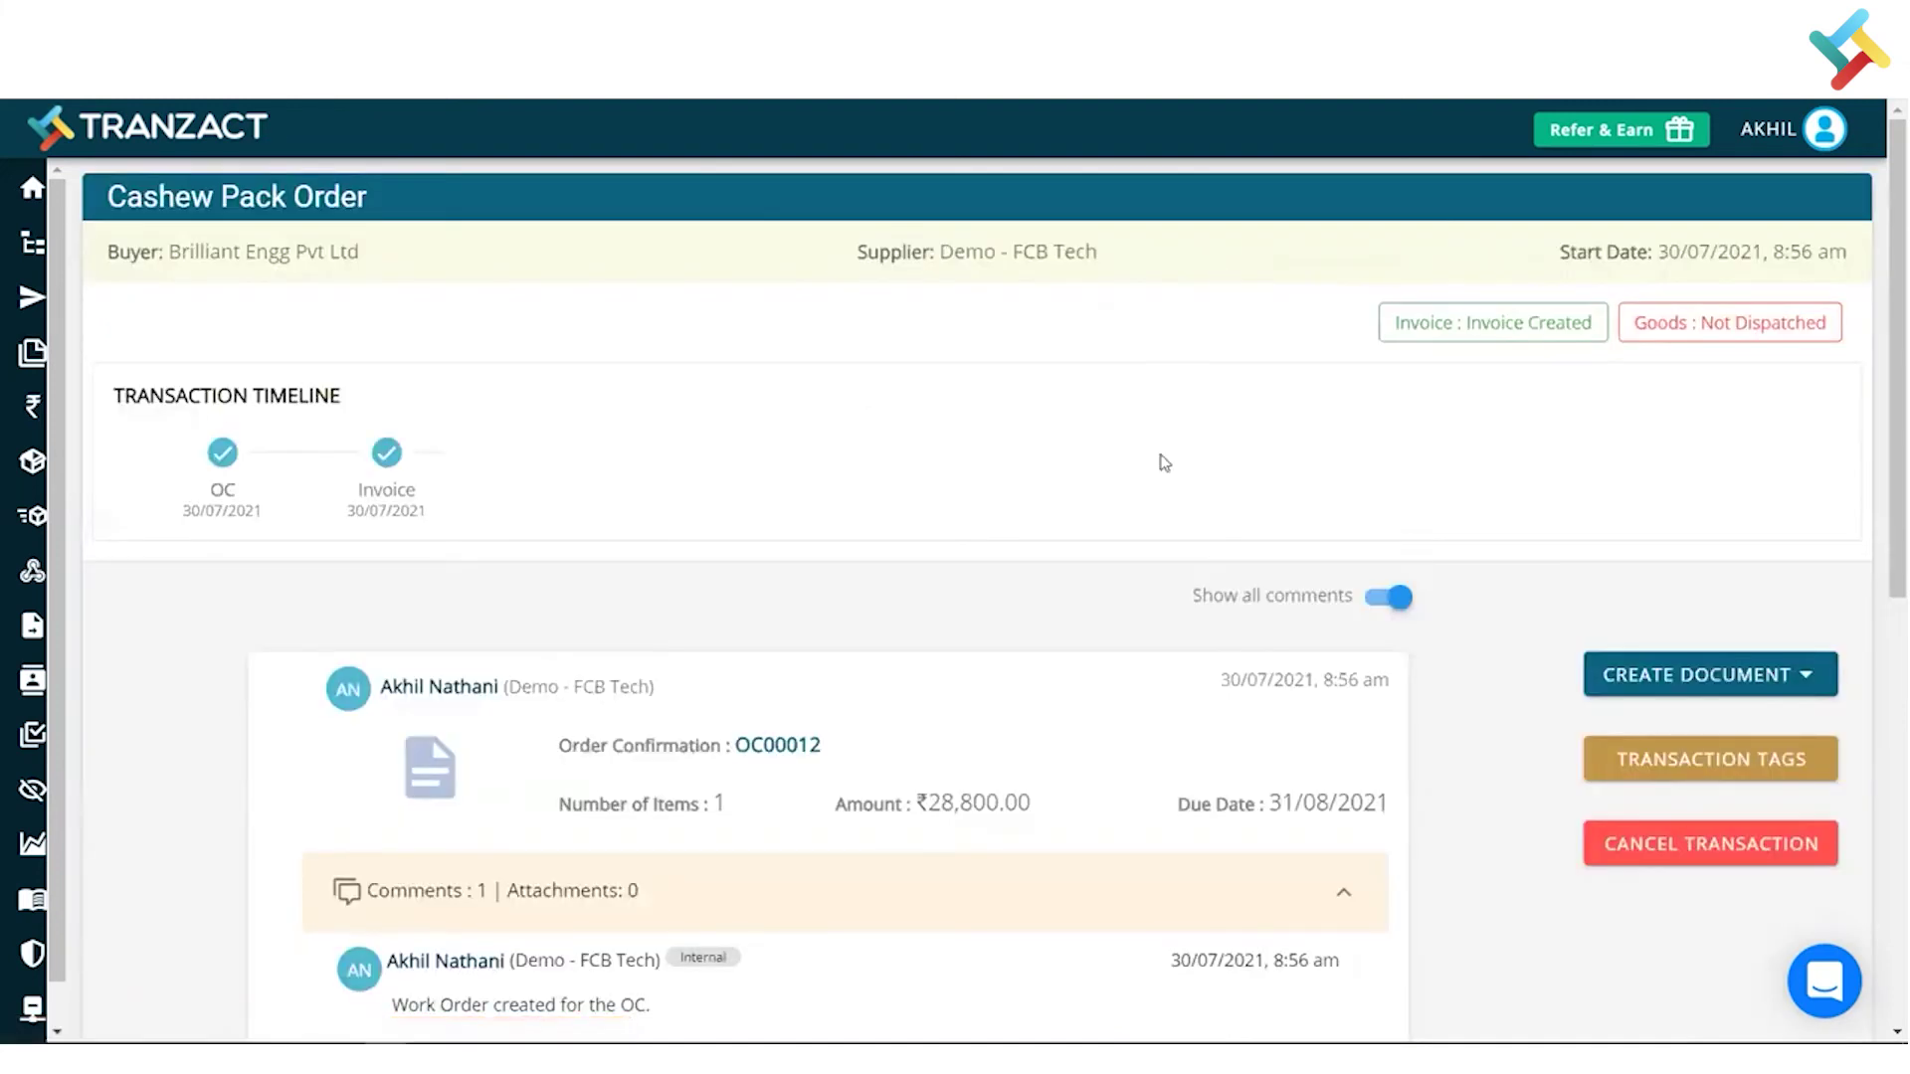
pyautogui.scroll(-1, 1092, 689)
pyautogui.scroll(-7, 1092, 688)
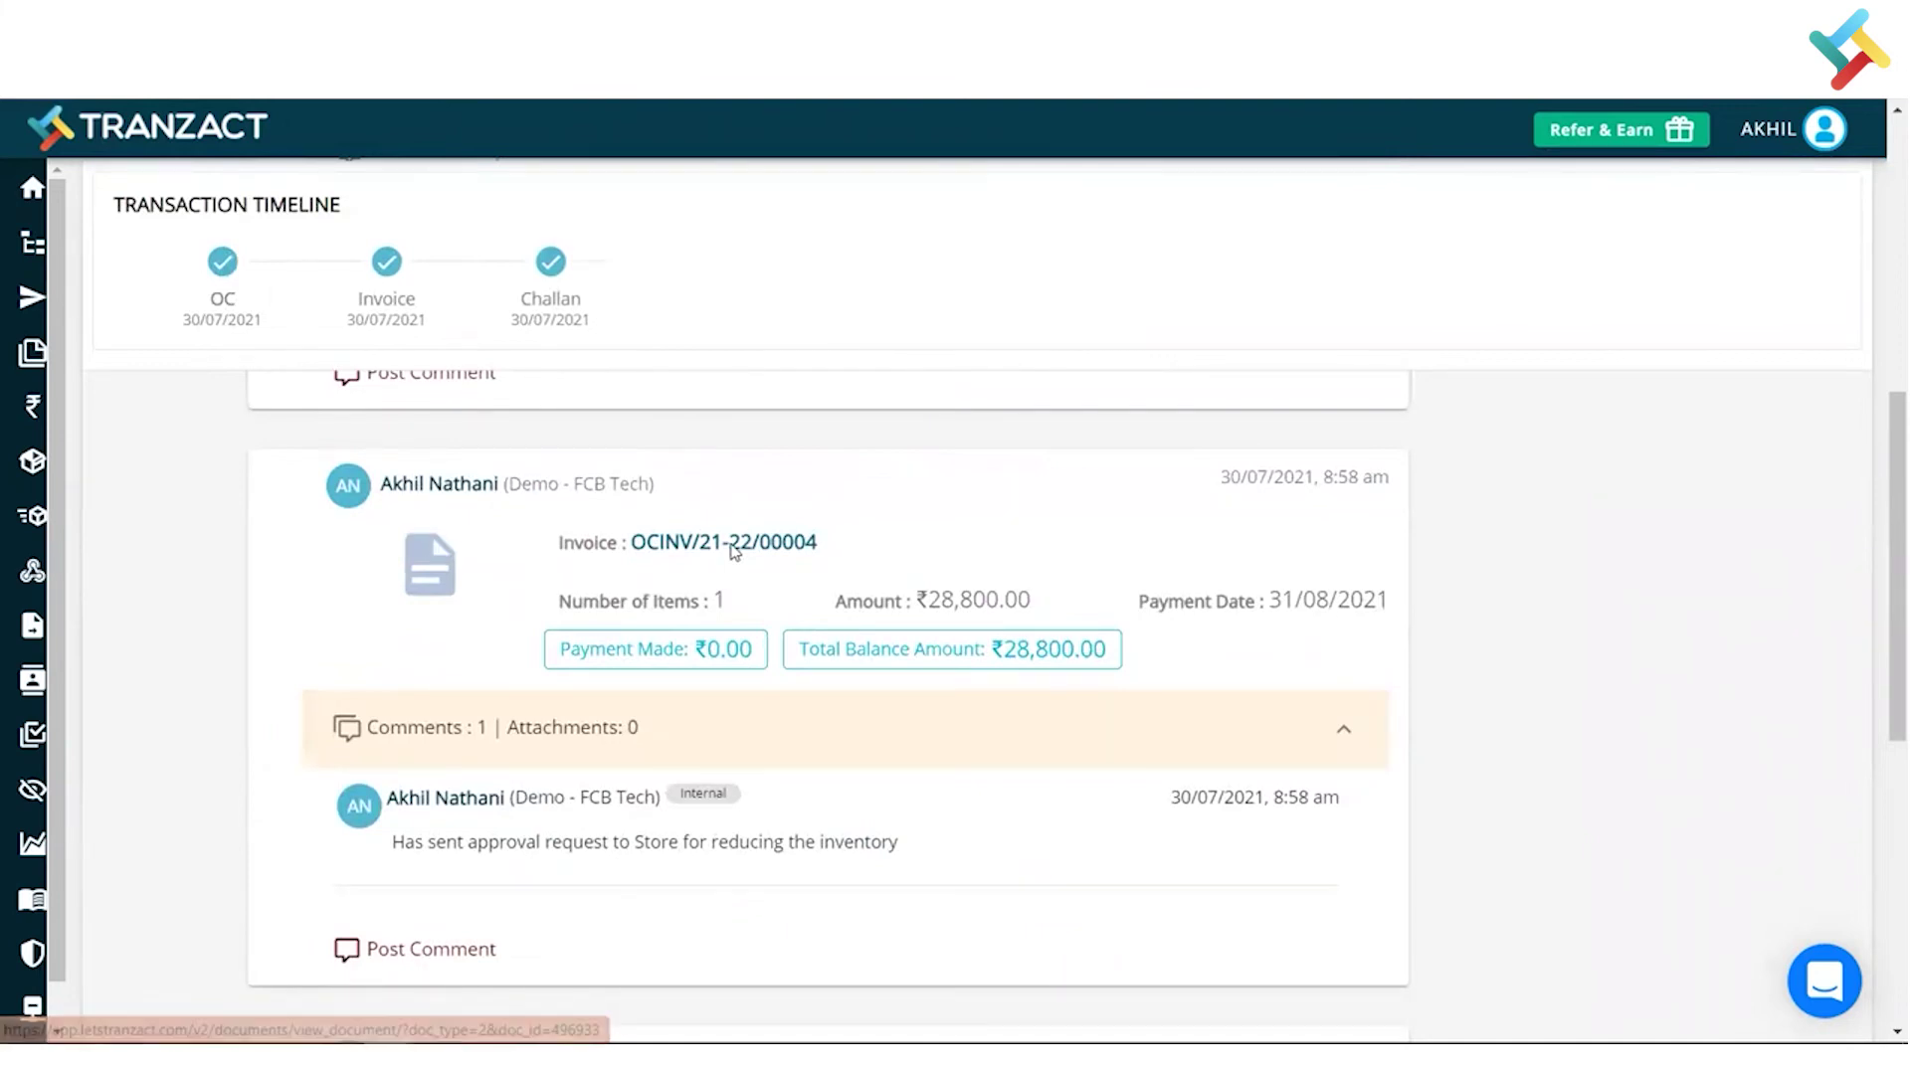
pyautogui.click(734, 548)
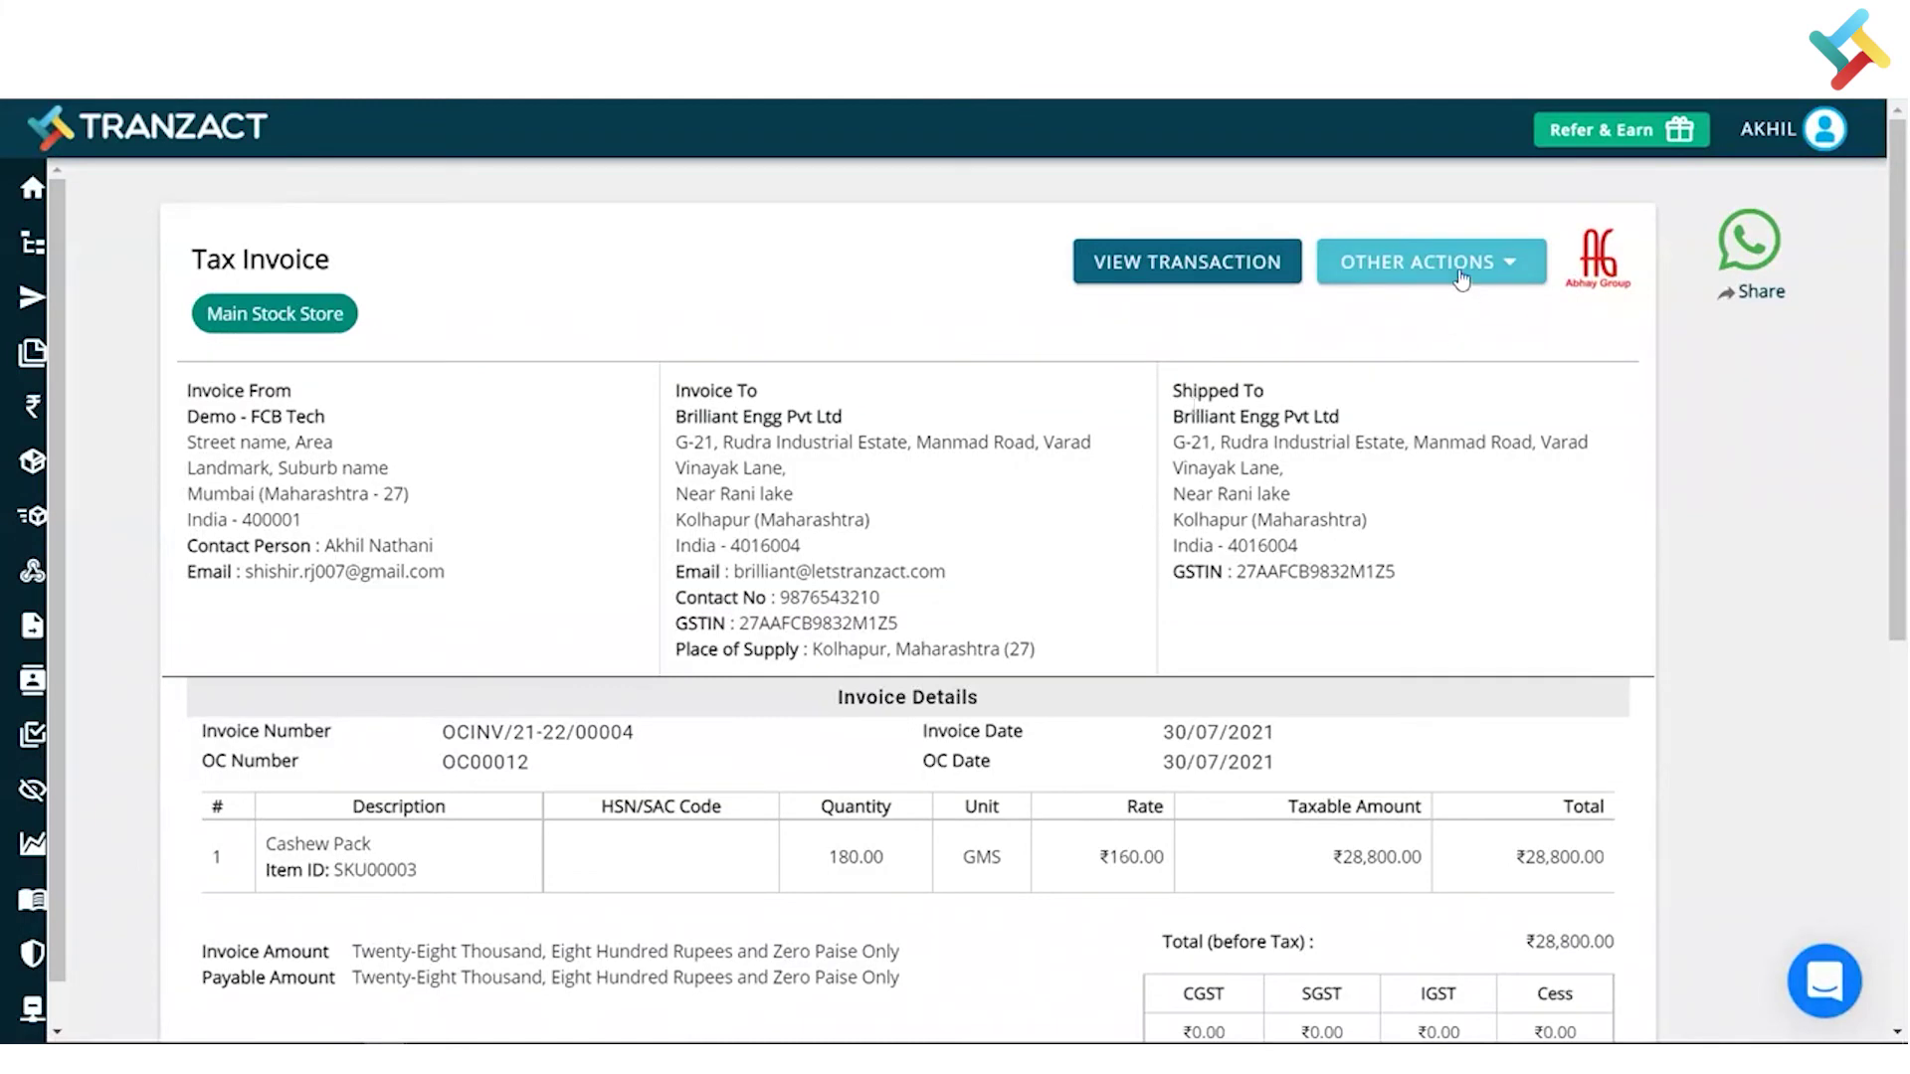
pyautogui.click(1461, 280)
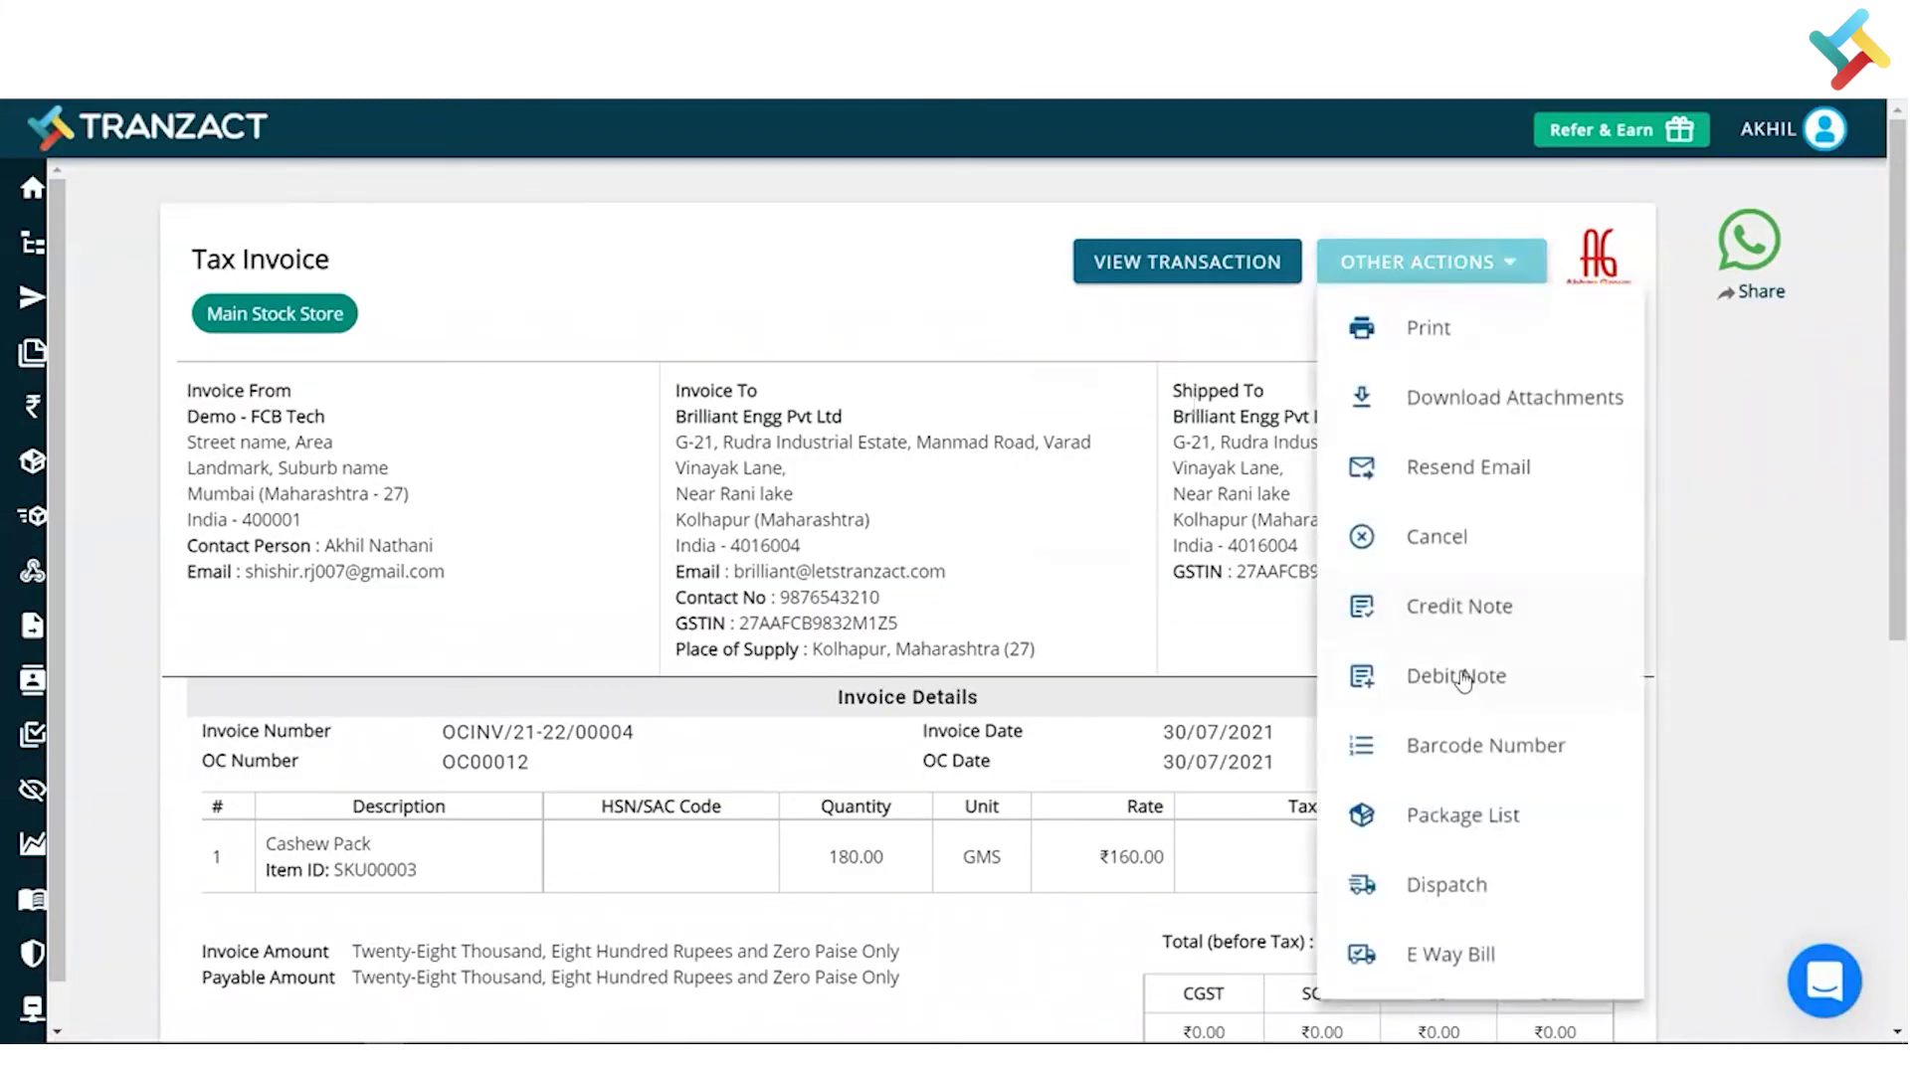
pyautogui.click(1419, 908)
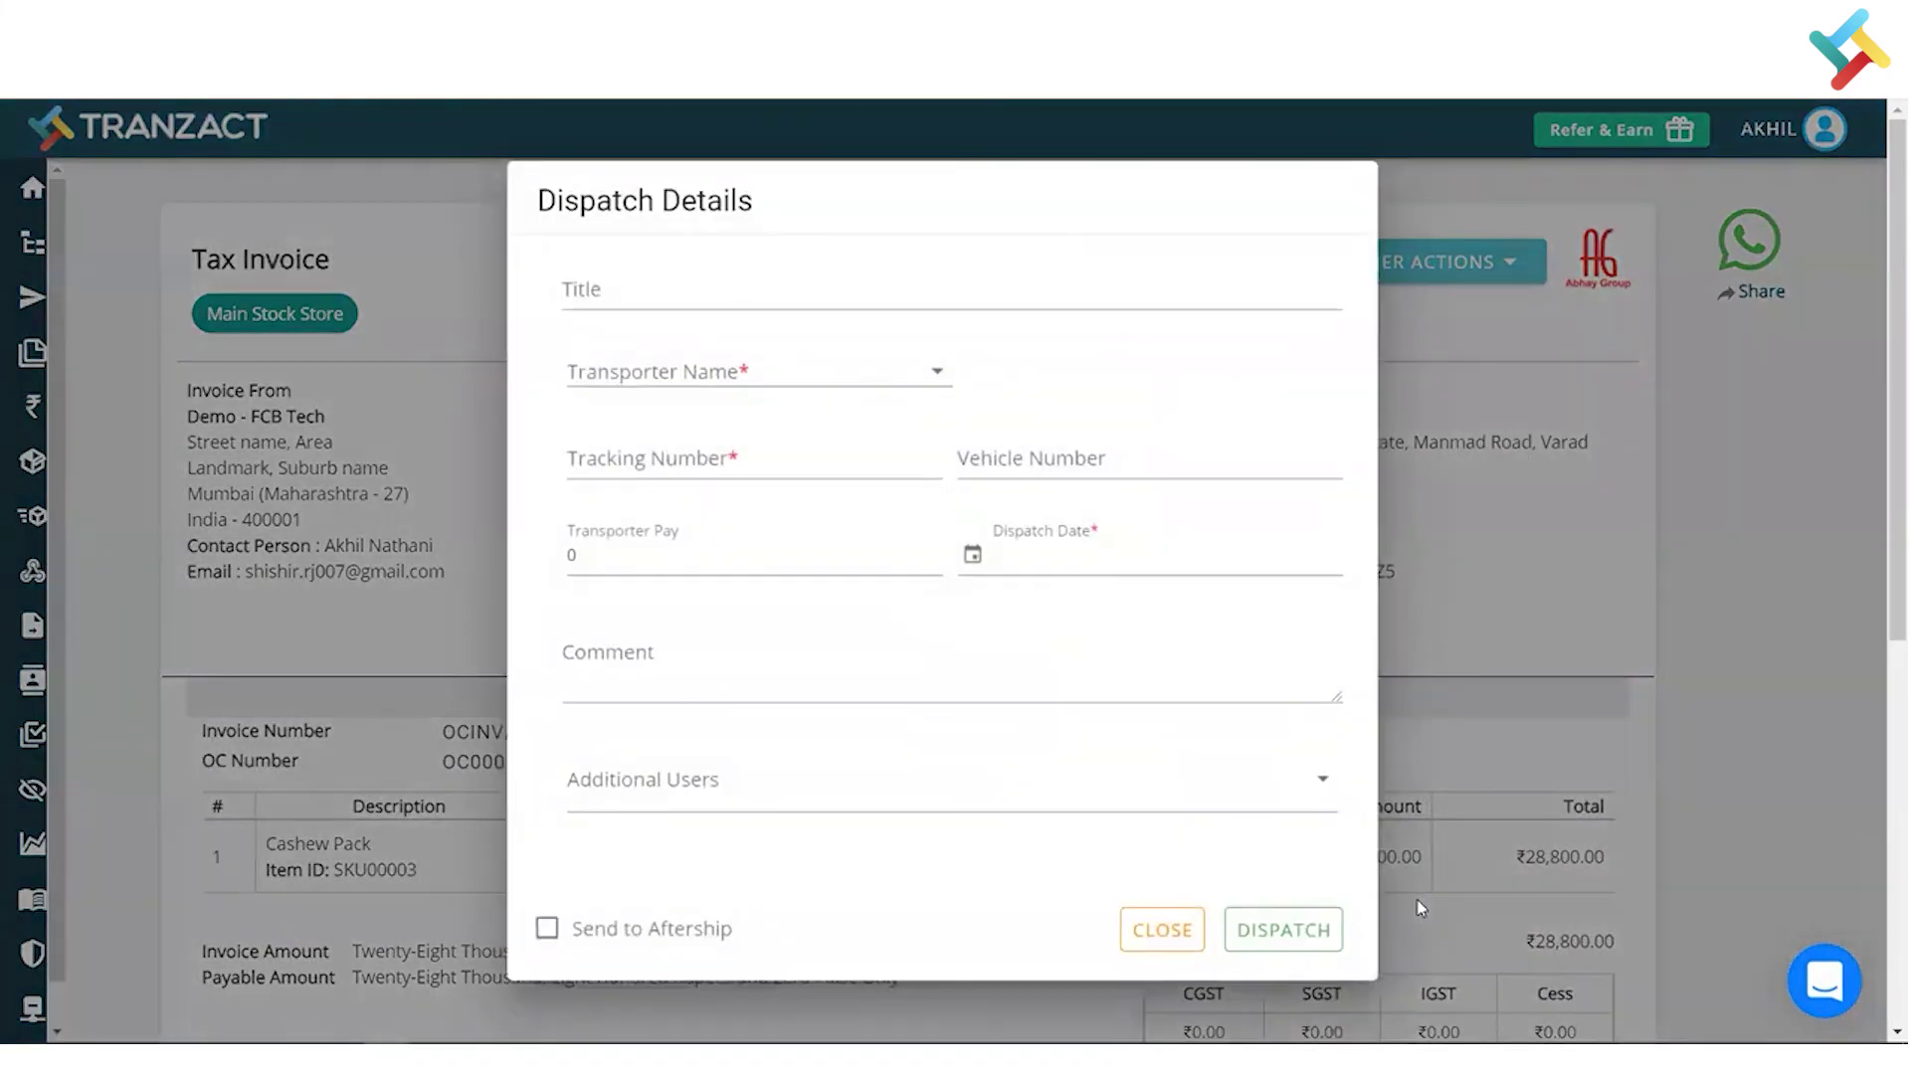
# - Enter dispatch title 'Dispatched Through FedEX', transporter FEDEX, and the shipment tracking and vehicle numbers
pyautogui.click(708, 294)
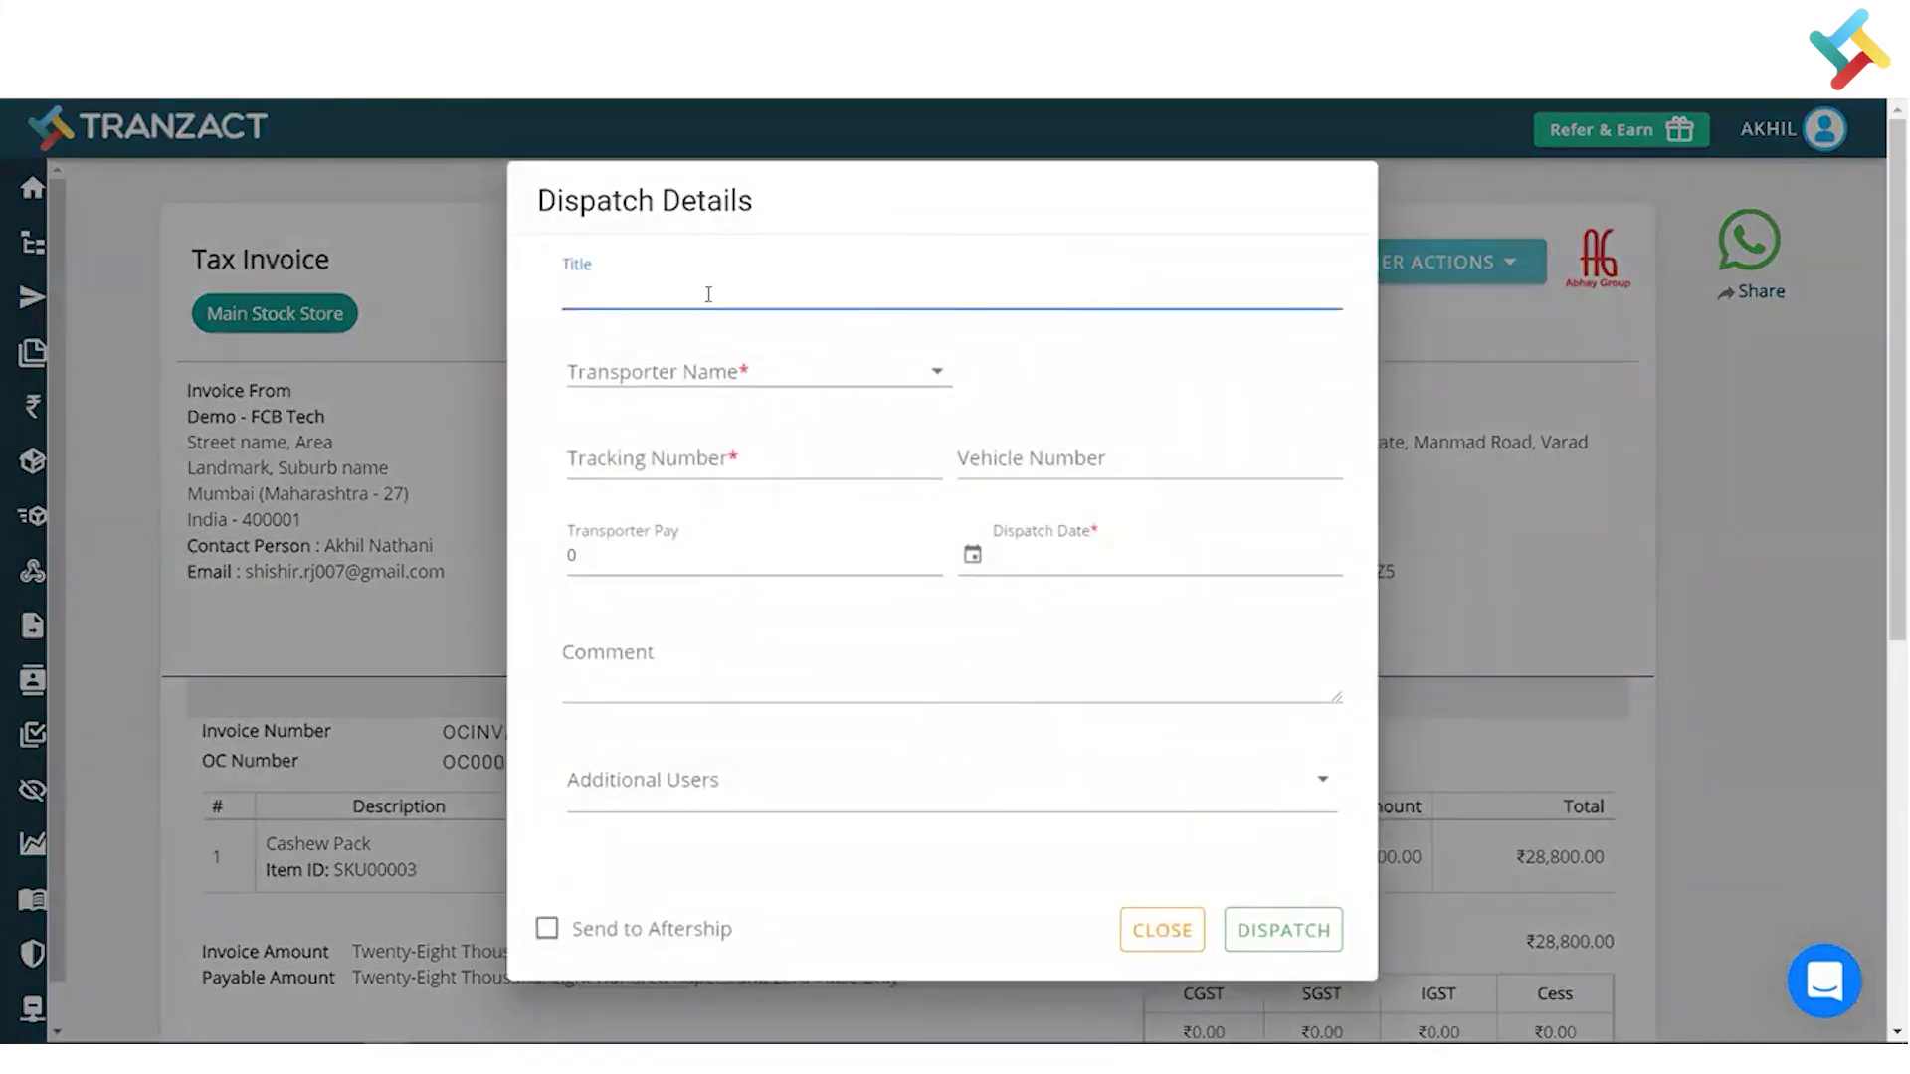
pyautogui.write('Dispatched Through FedEX')
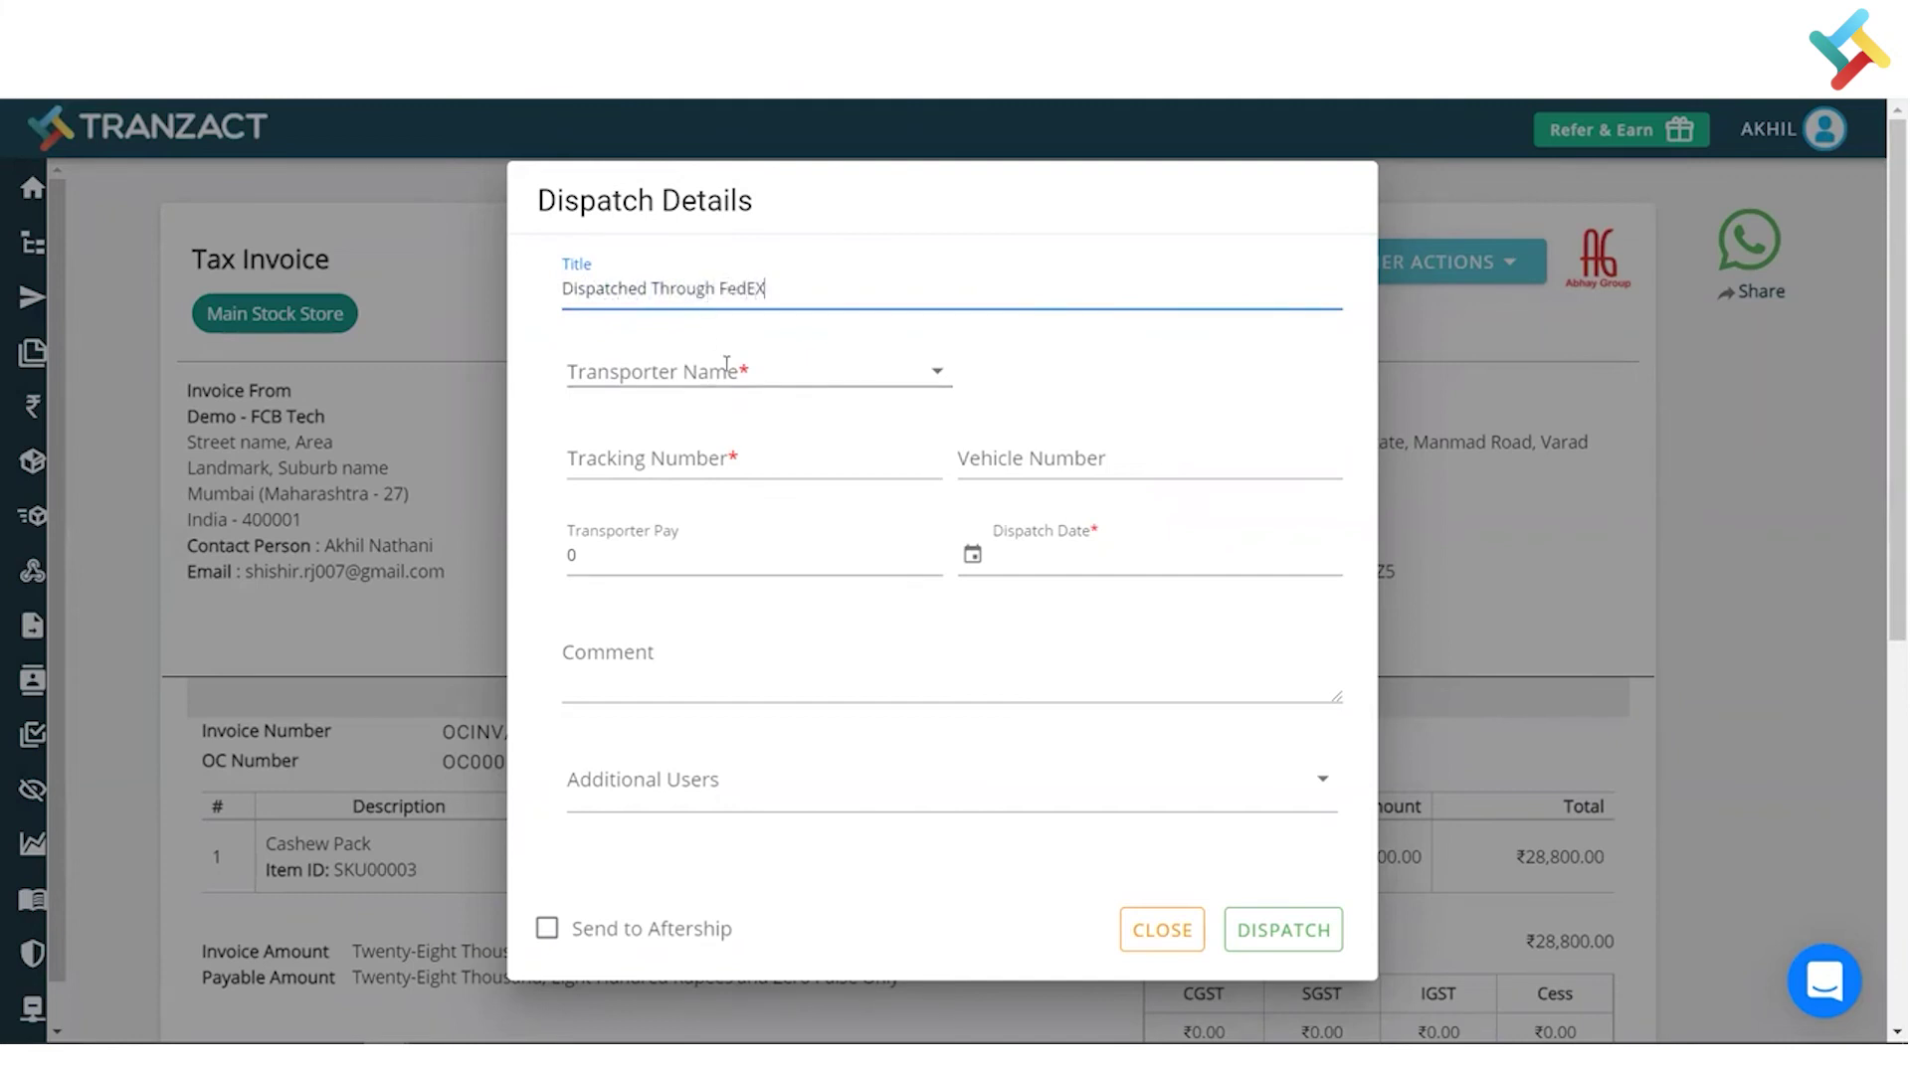
pyautogui.click(726, 370)
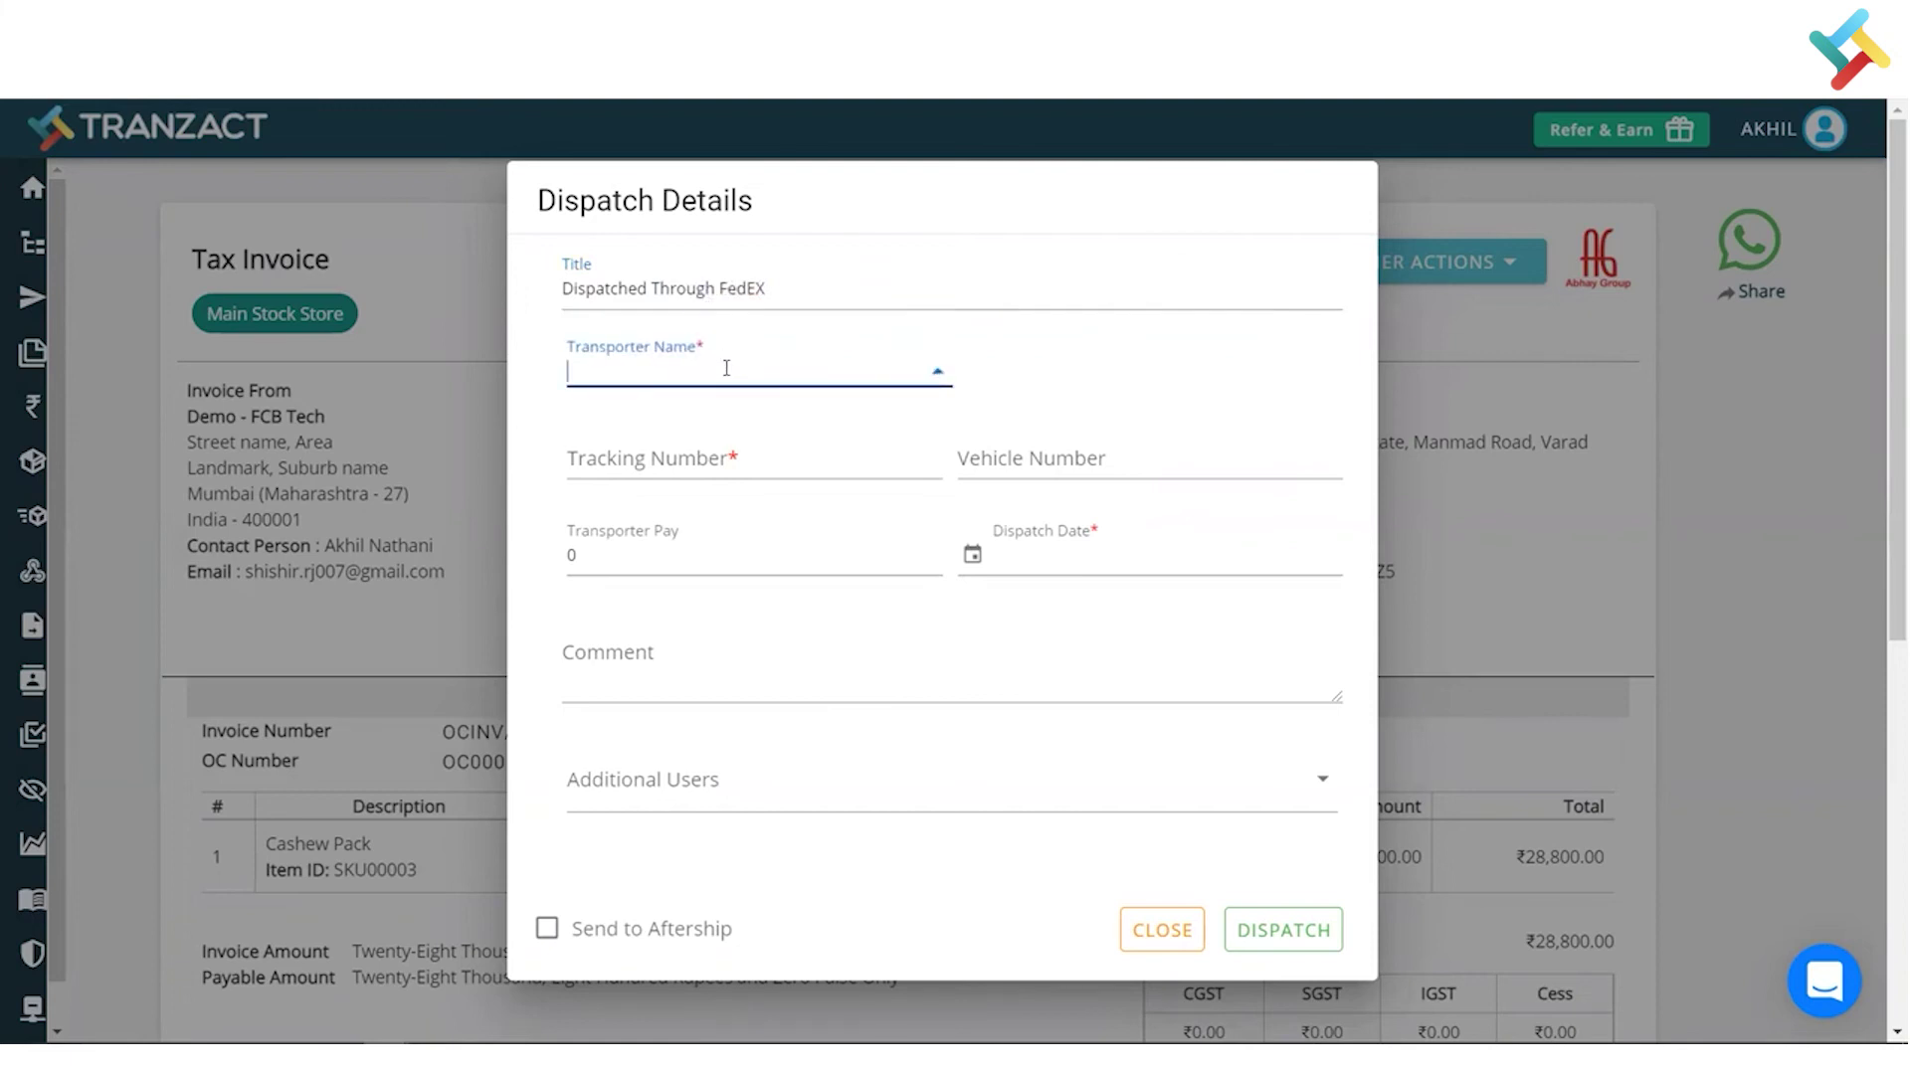
pyautogui.write('FEDEX')
pyautogui.click(710, 462)
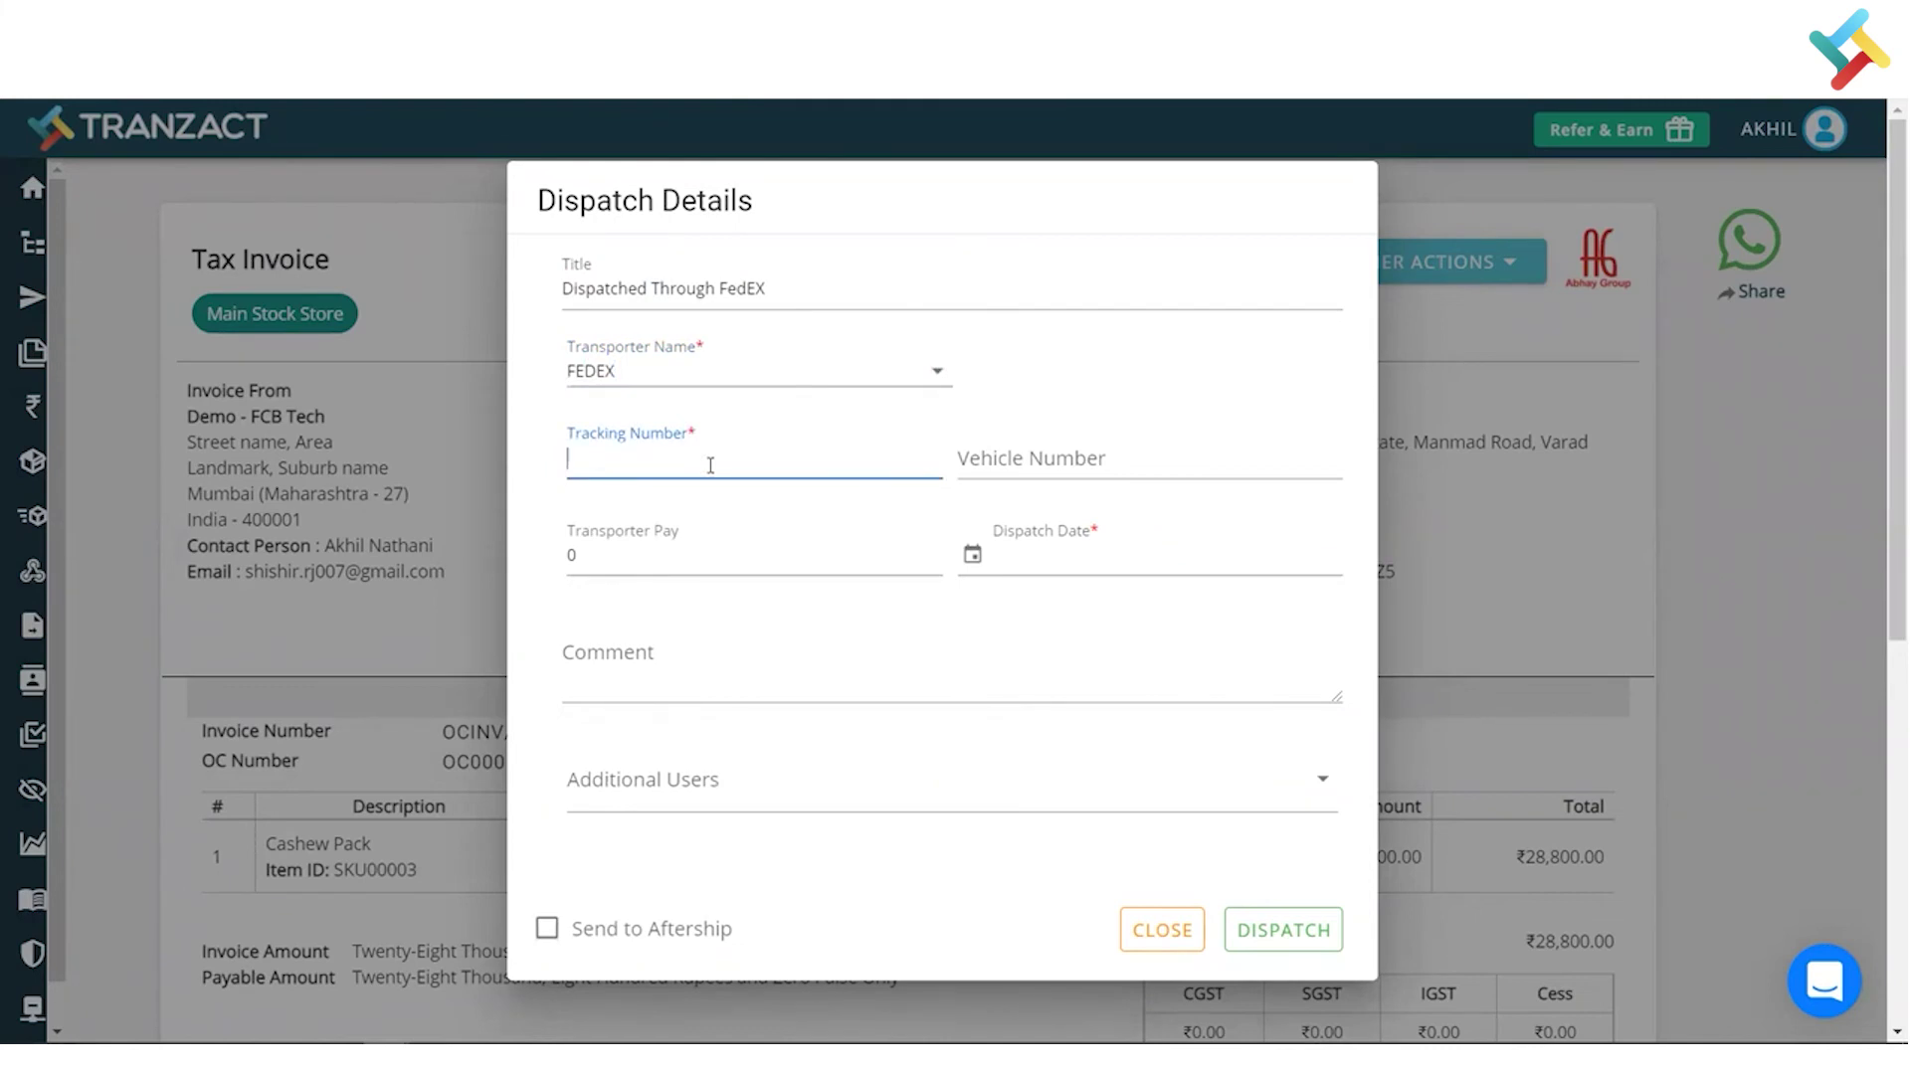
pyautogui.write('AWB08794')
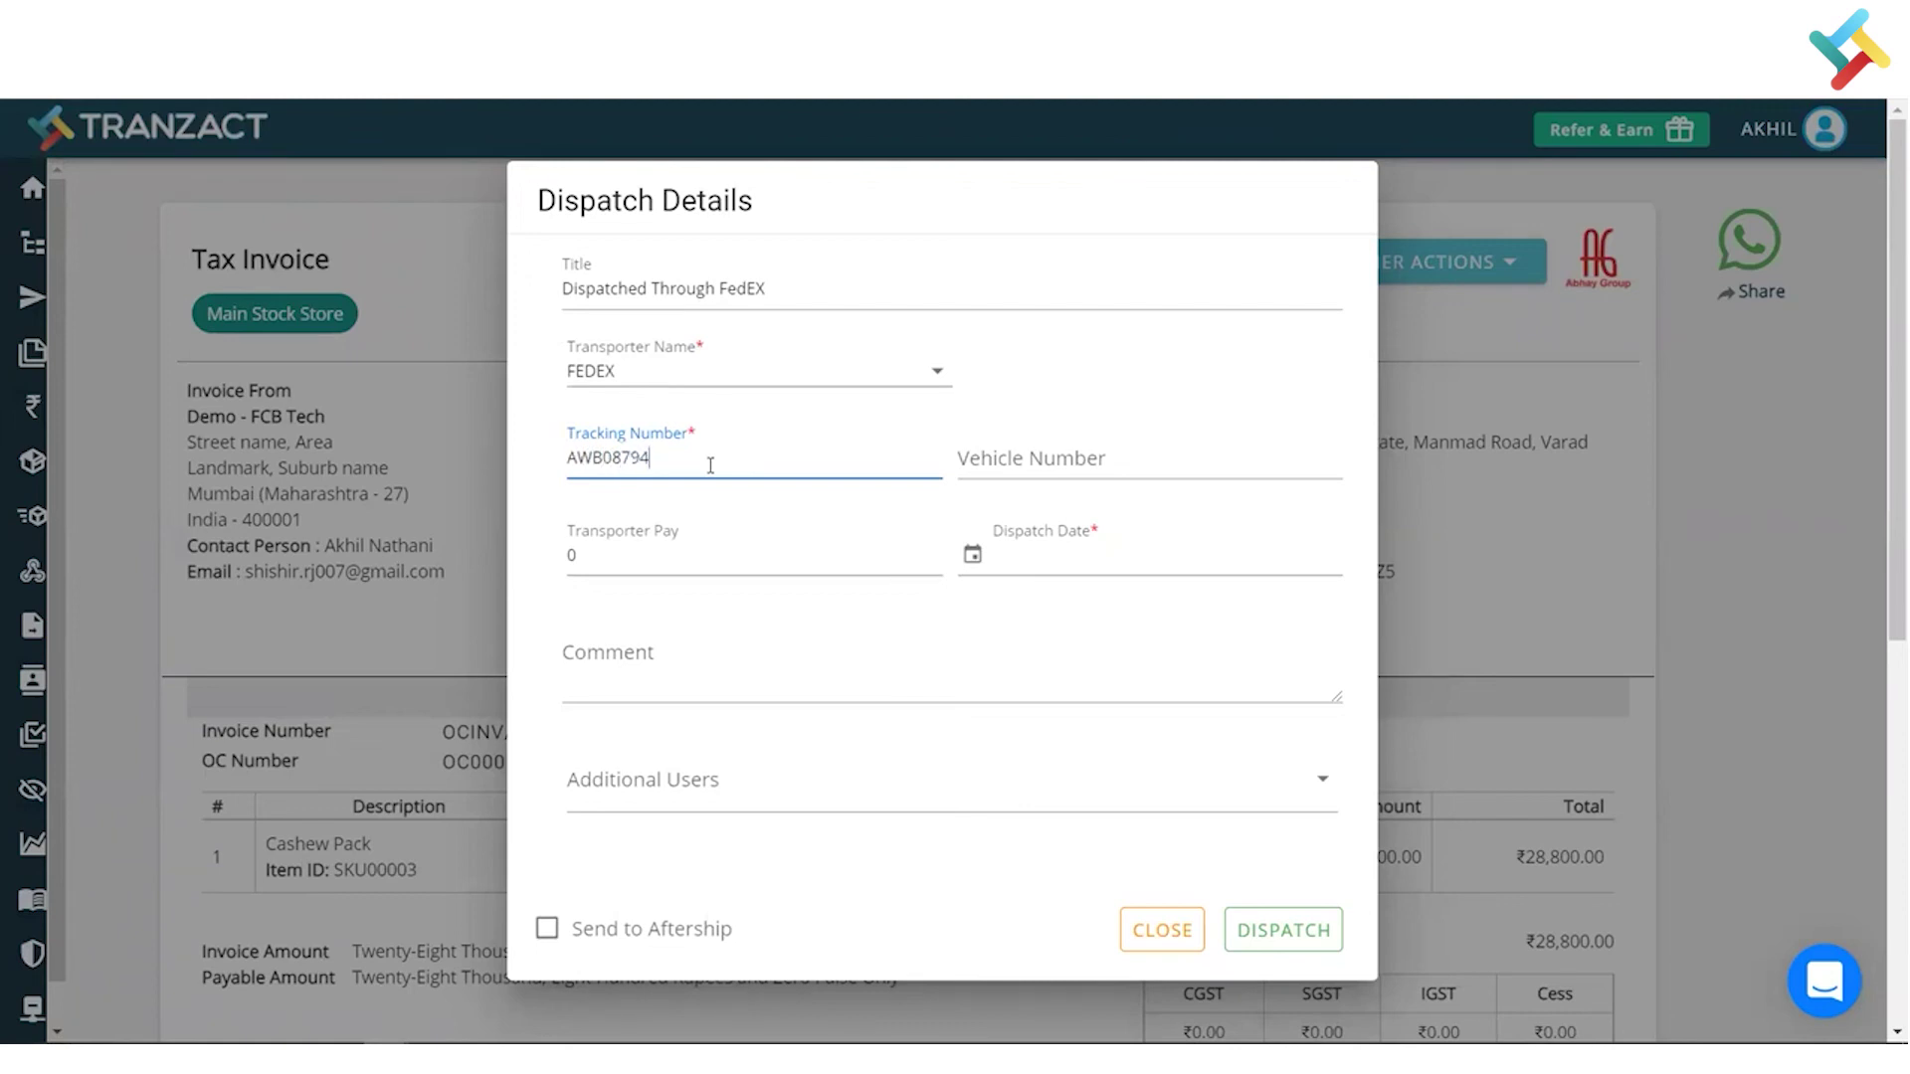
pyautogui.click(1042, 458)
pyautogui.write('M')
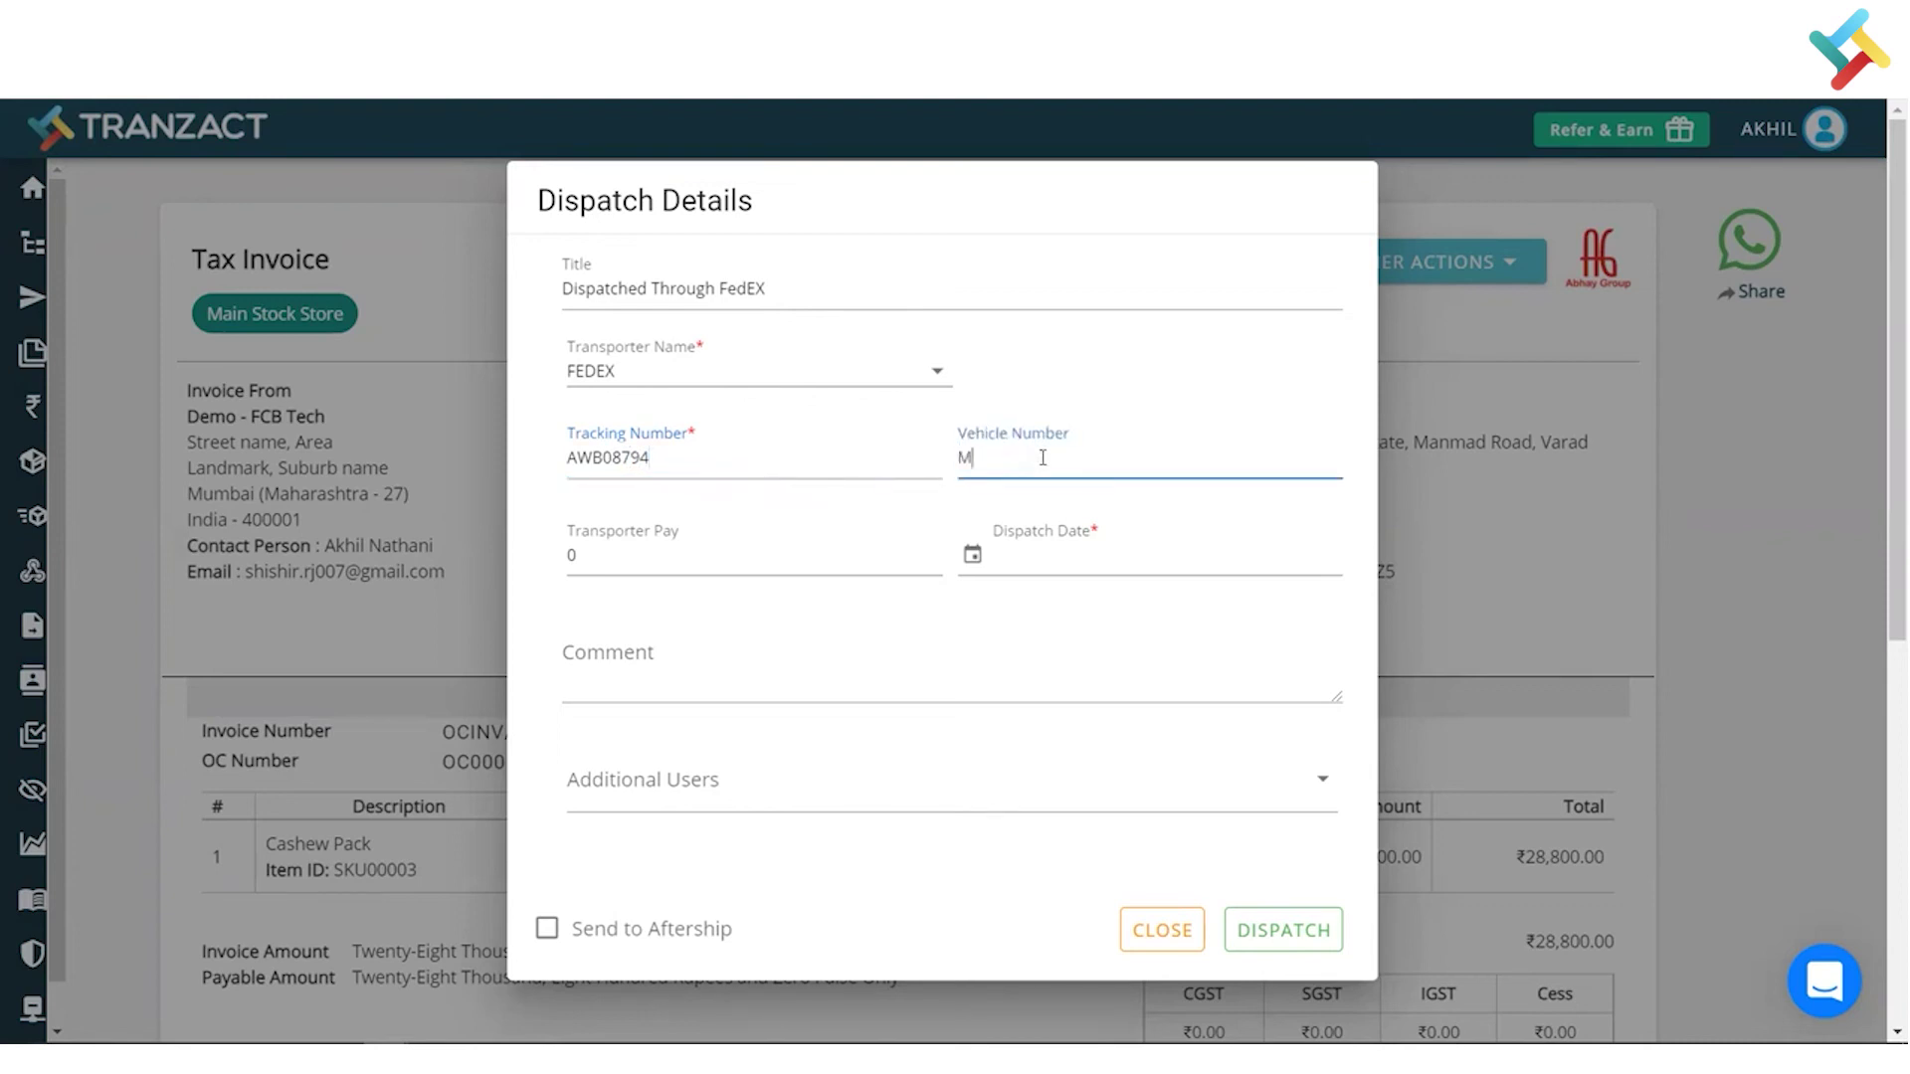
pyautogui.write('H01P6756')
# - Set the dispatch date to 28 August 2021 and submit the dispatch
pyautogui.click(1085, 549)
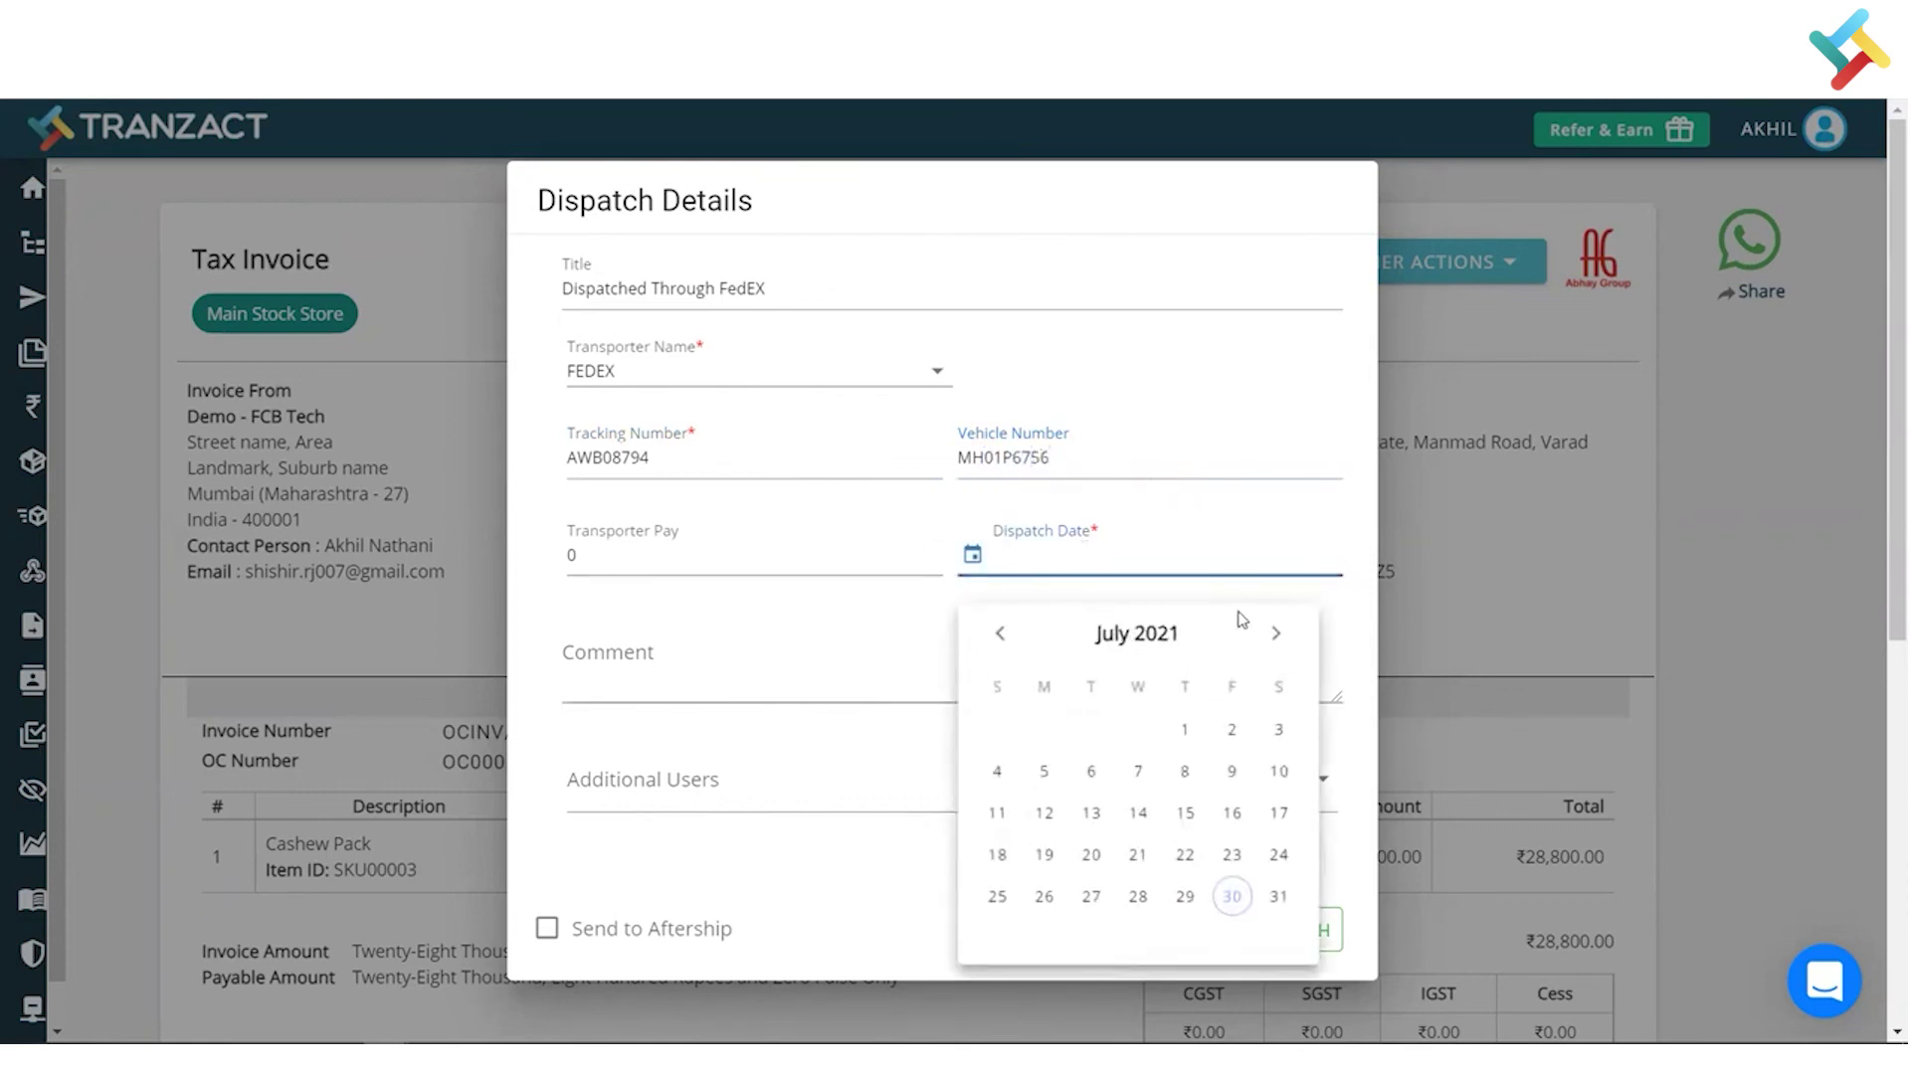
pyautogui.click(1275, 633)
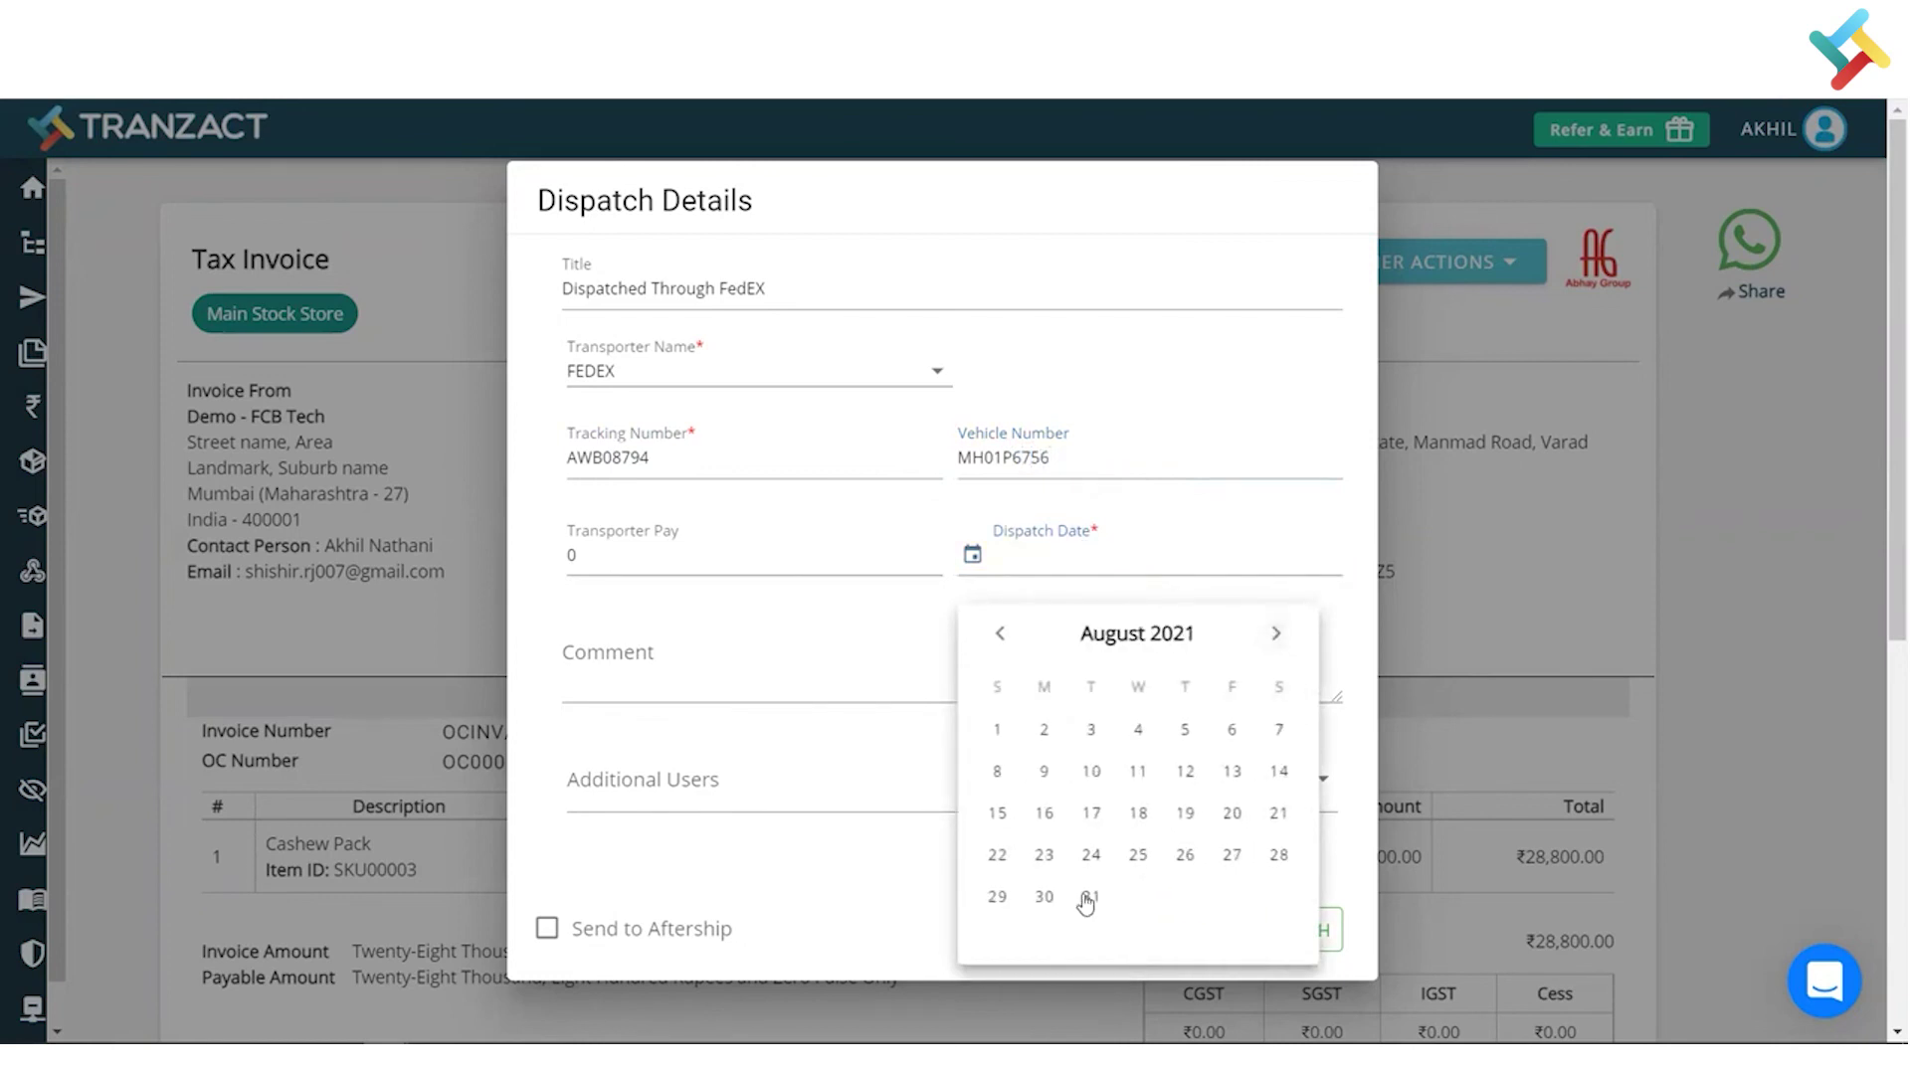
pyautogui.click(1277, 856)
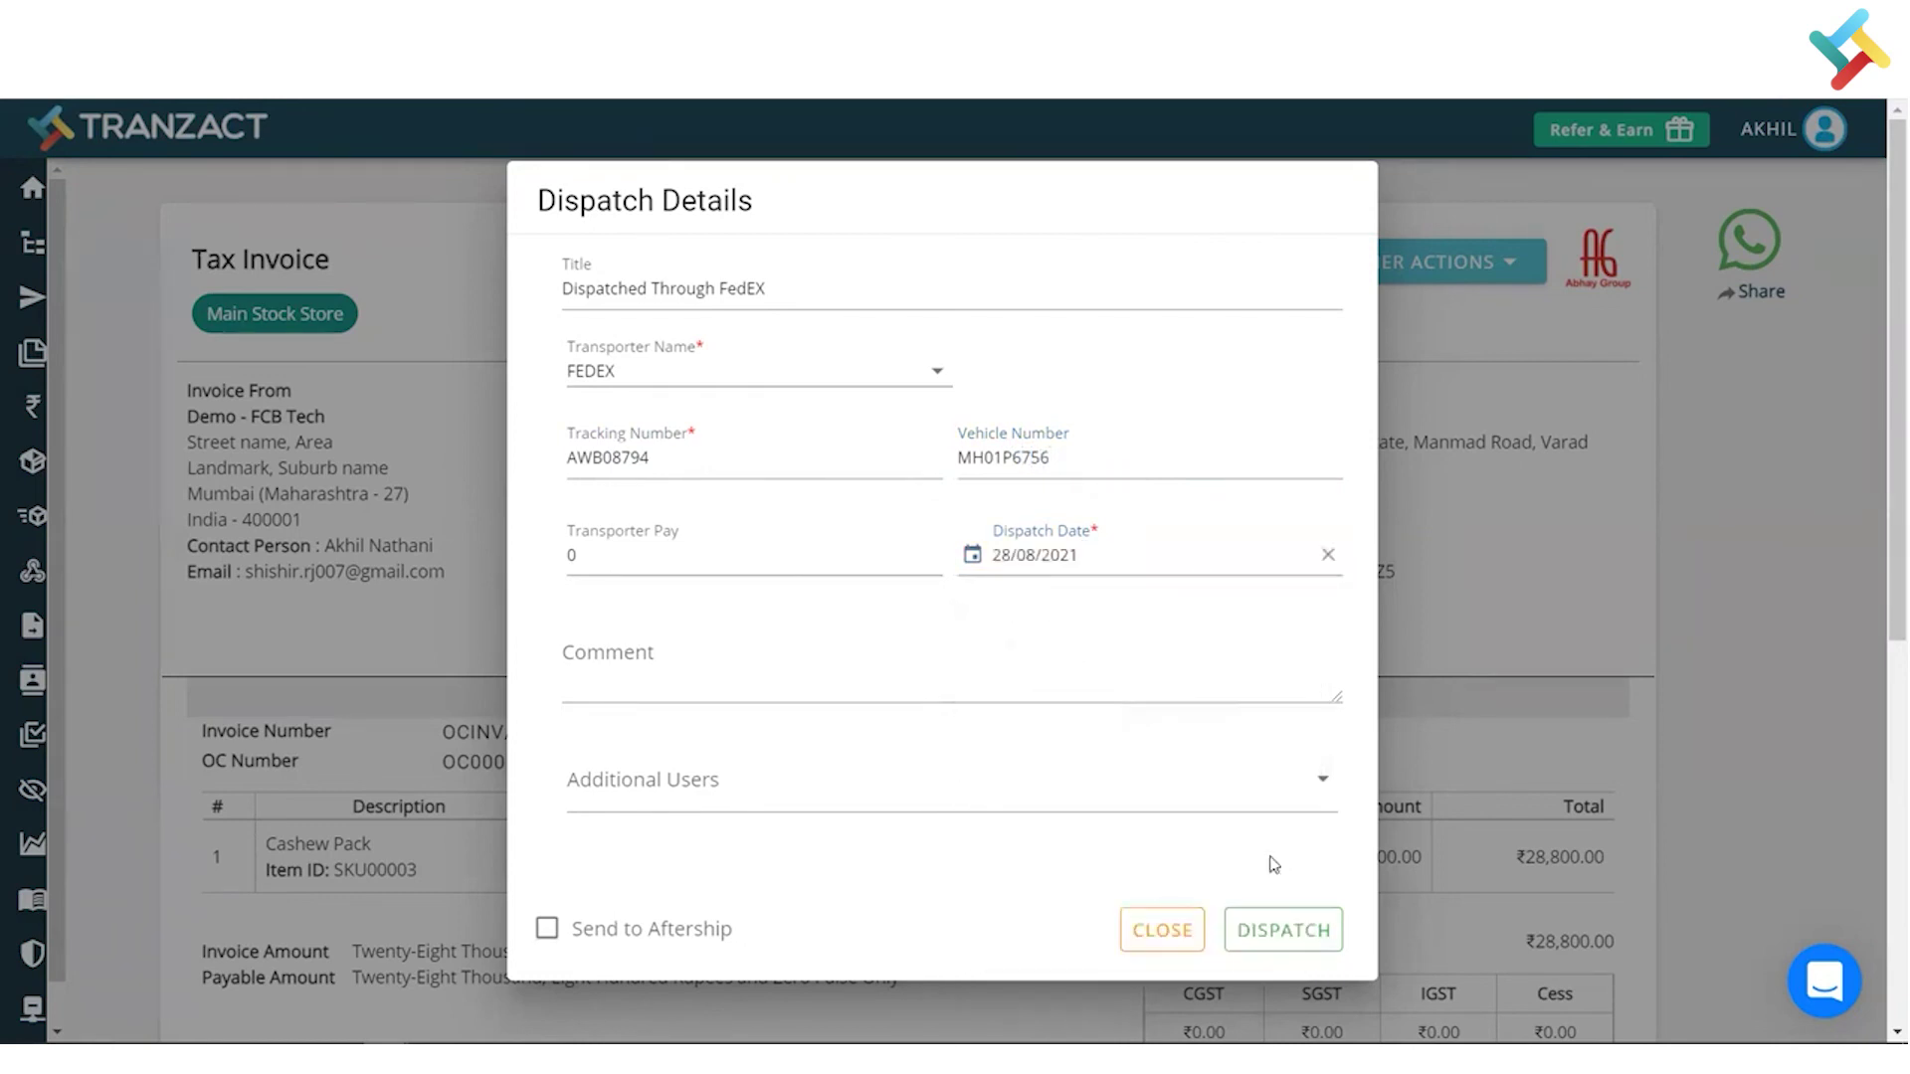
pyautogui.click(1268, 927)
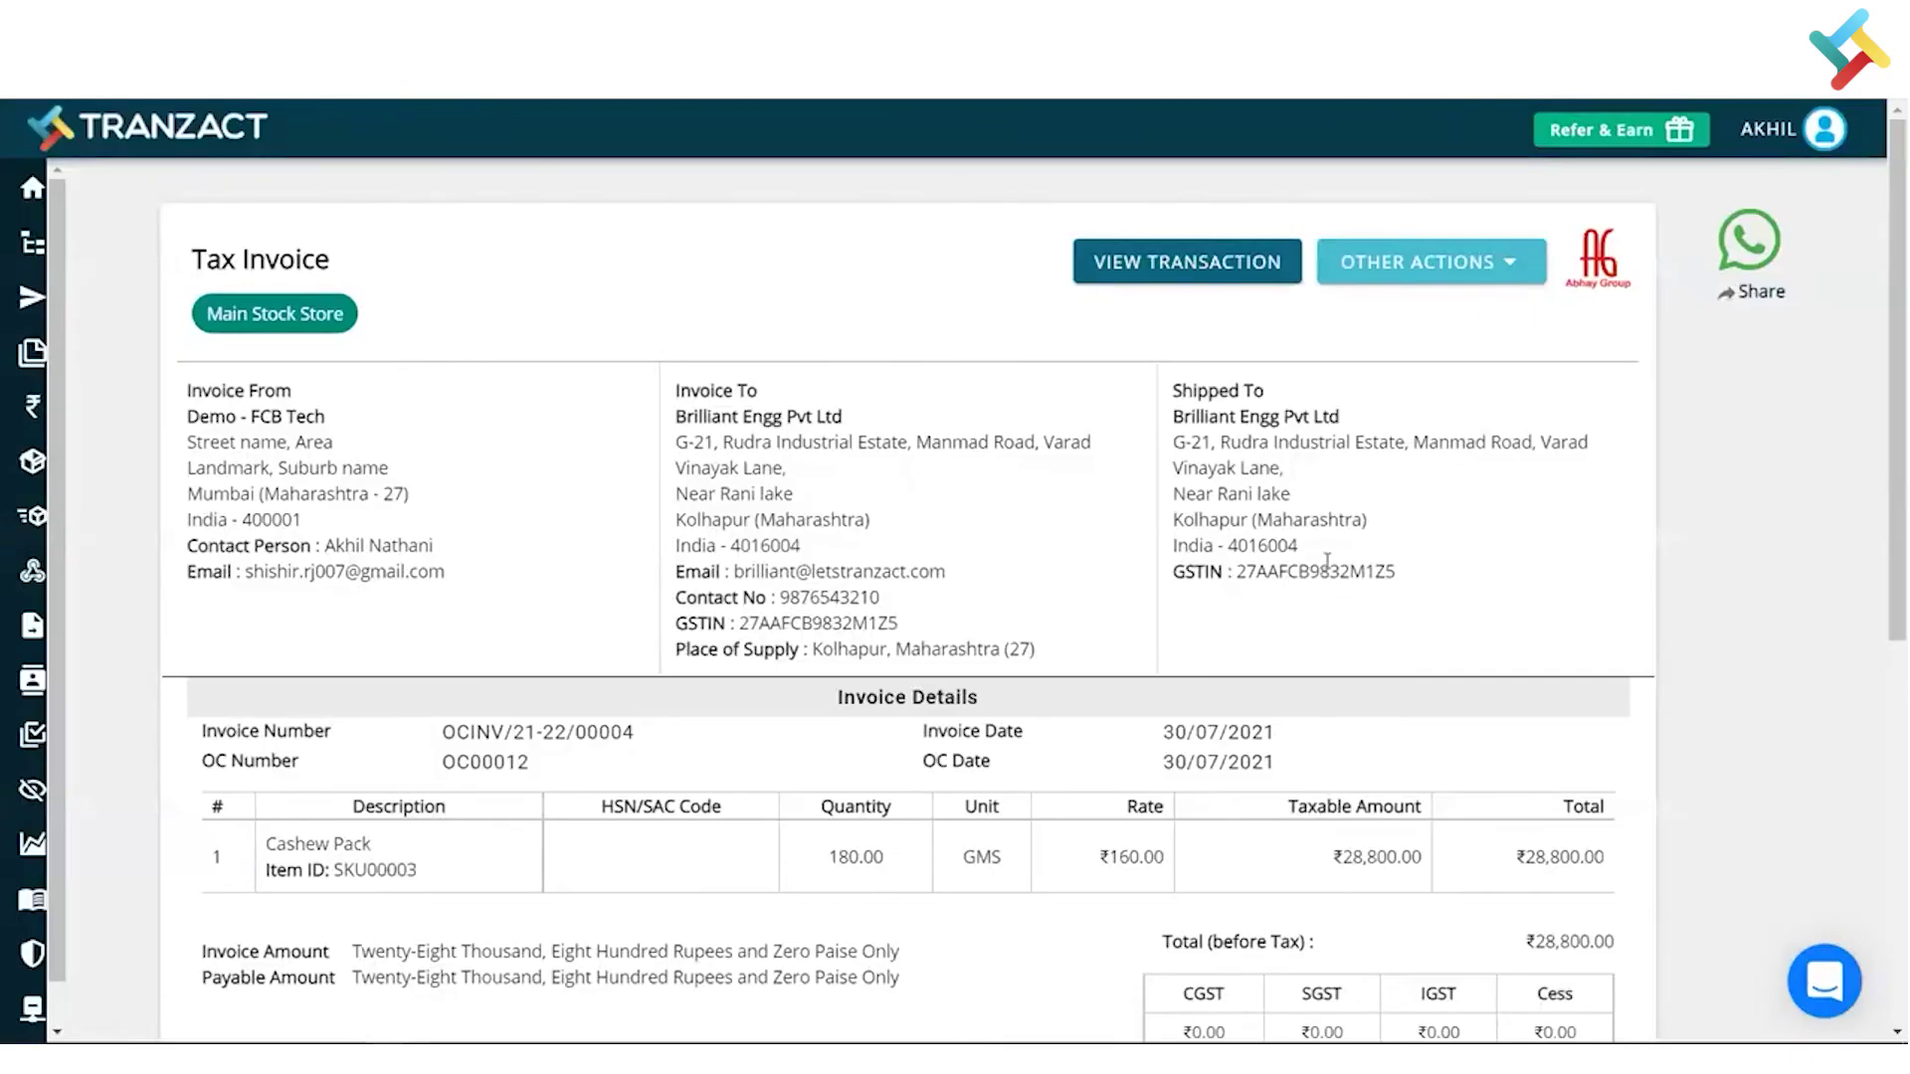
# - Return to the Cashew Pack Order transaction page and review the FedEx dispatch comment and Goods: Dispatched status
pyautogui.click(1214, 263)
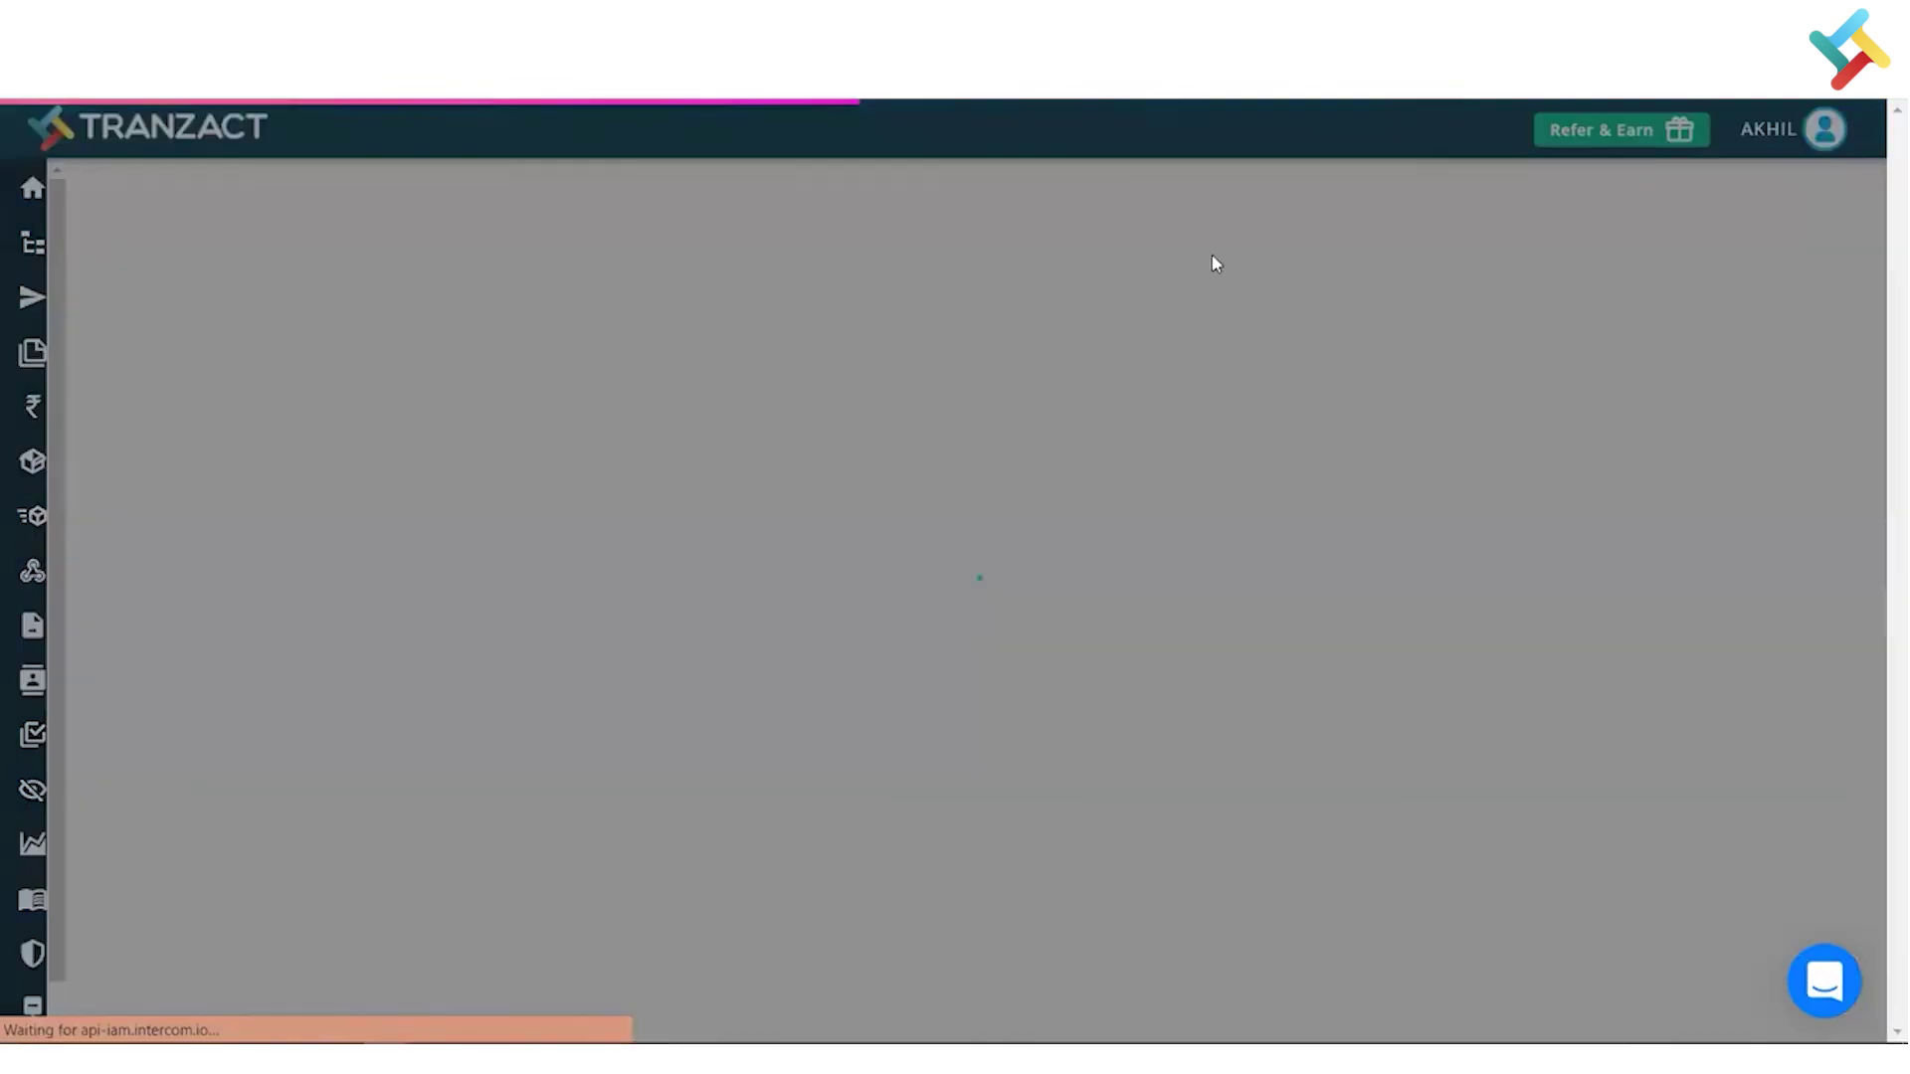
pyautogui.scroll(-15, 1089, 564)
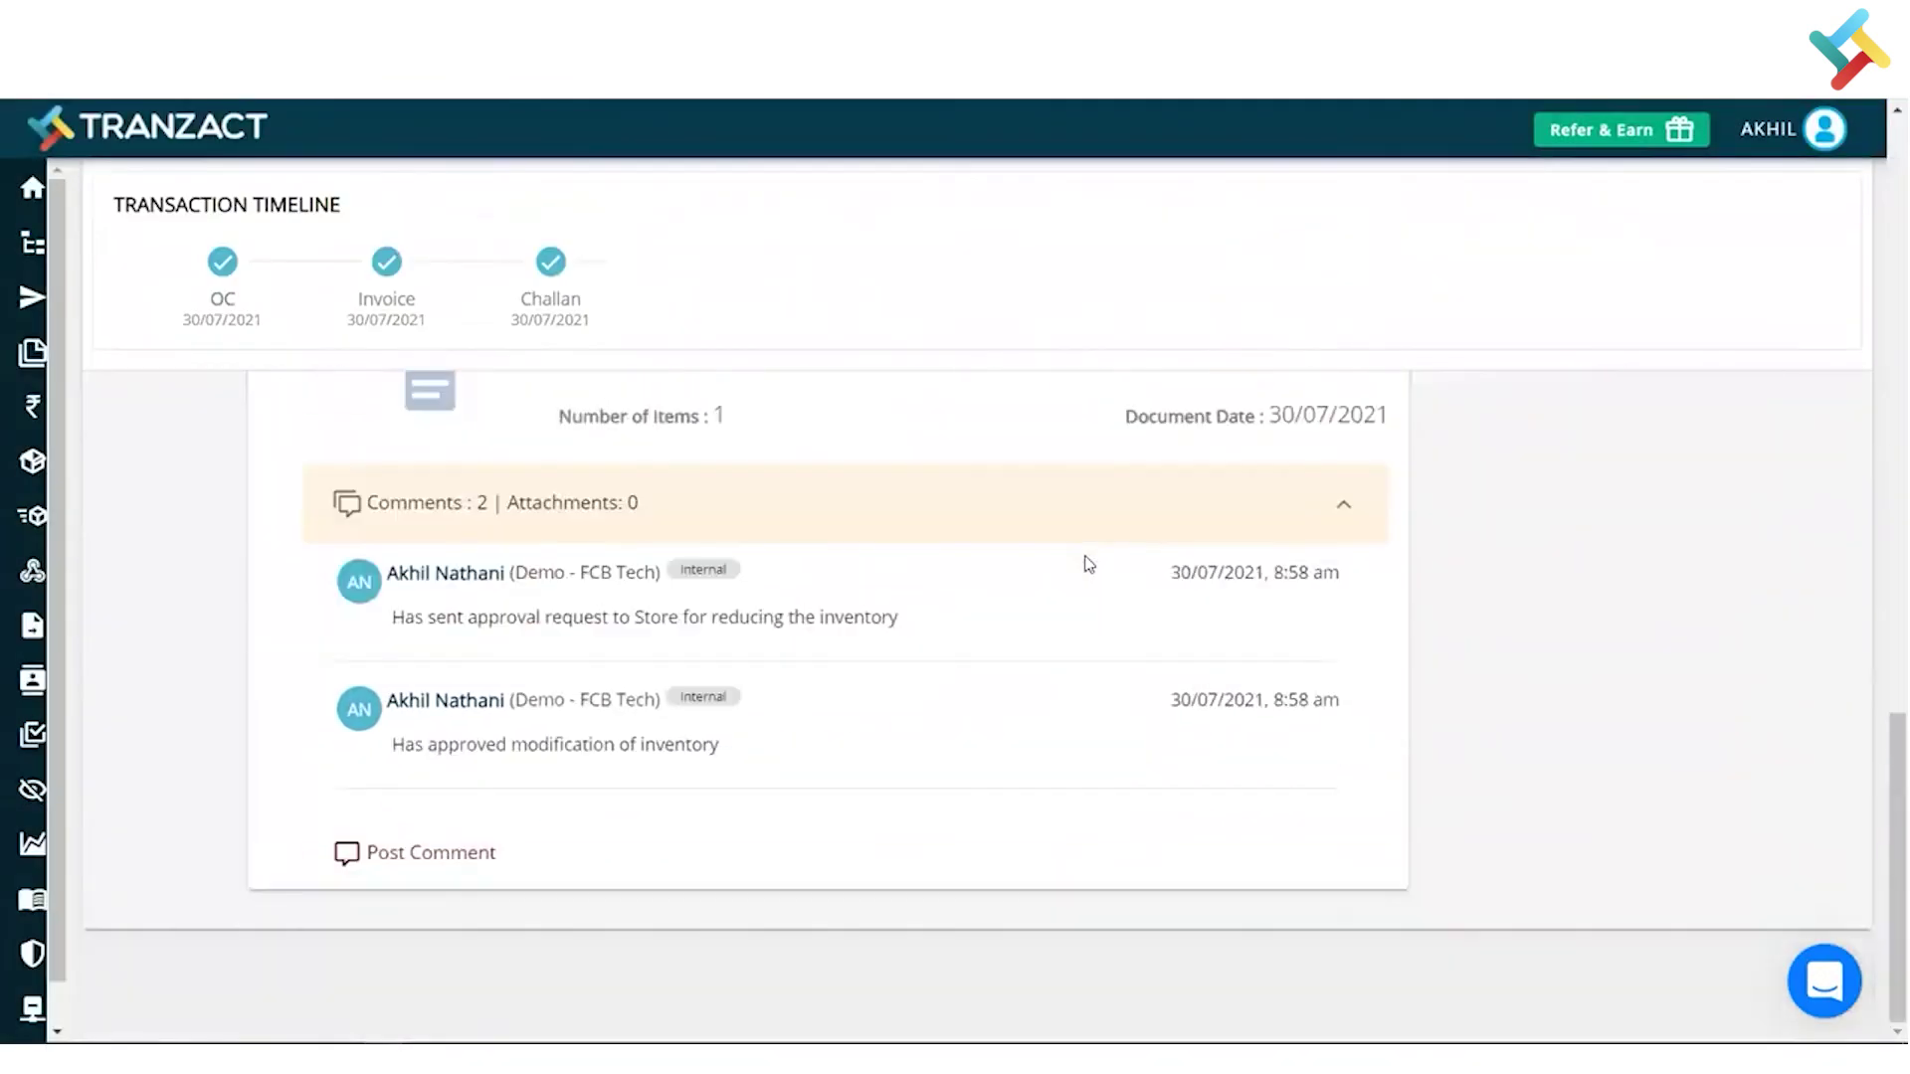
pyautogui.scroll(5, 1088, 564)
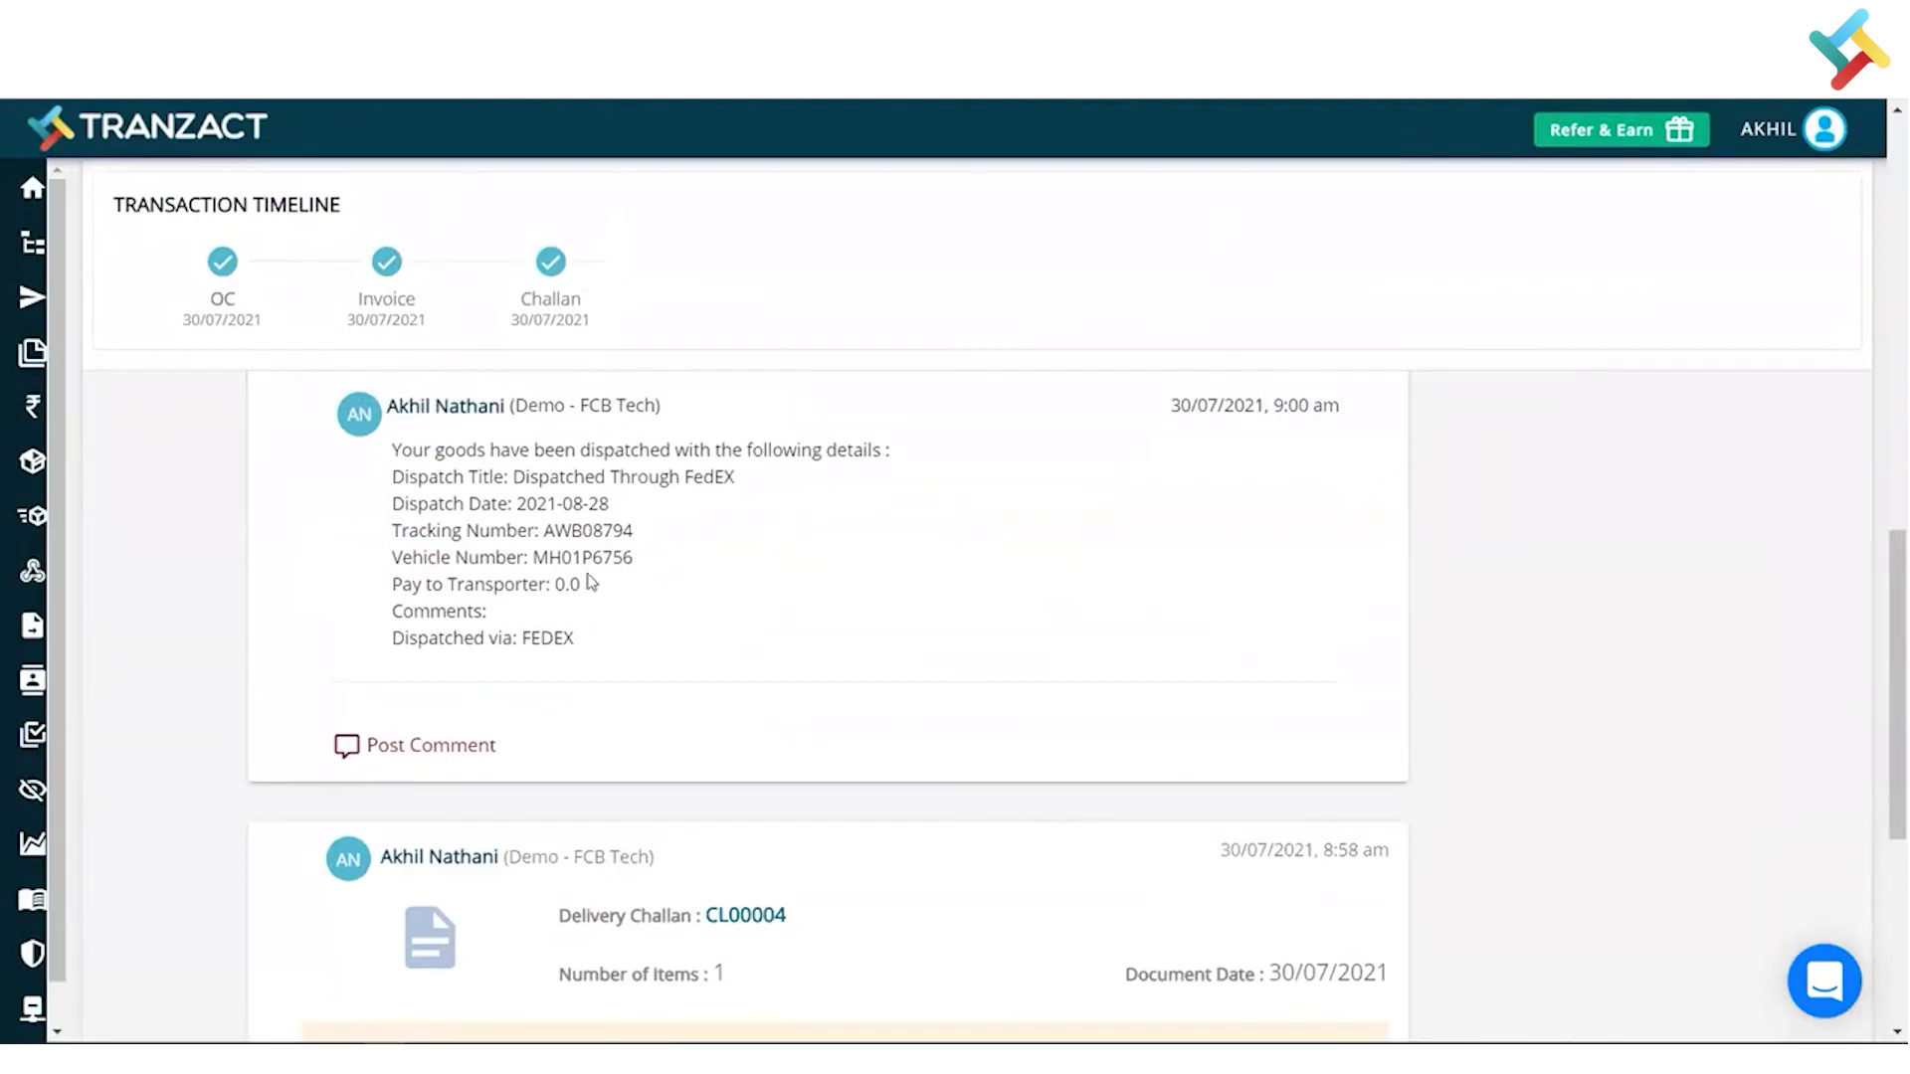
pyautogui.scroll(10, 646, 560)
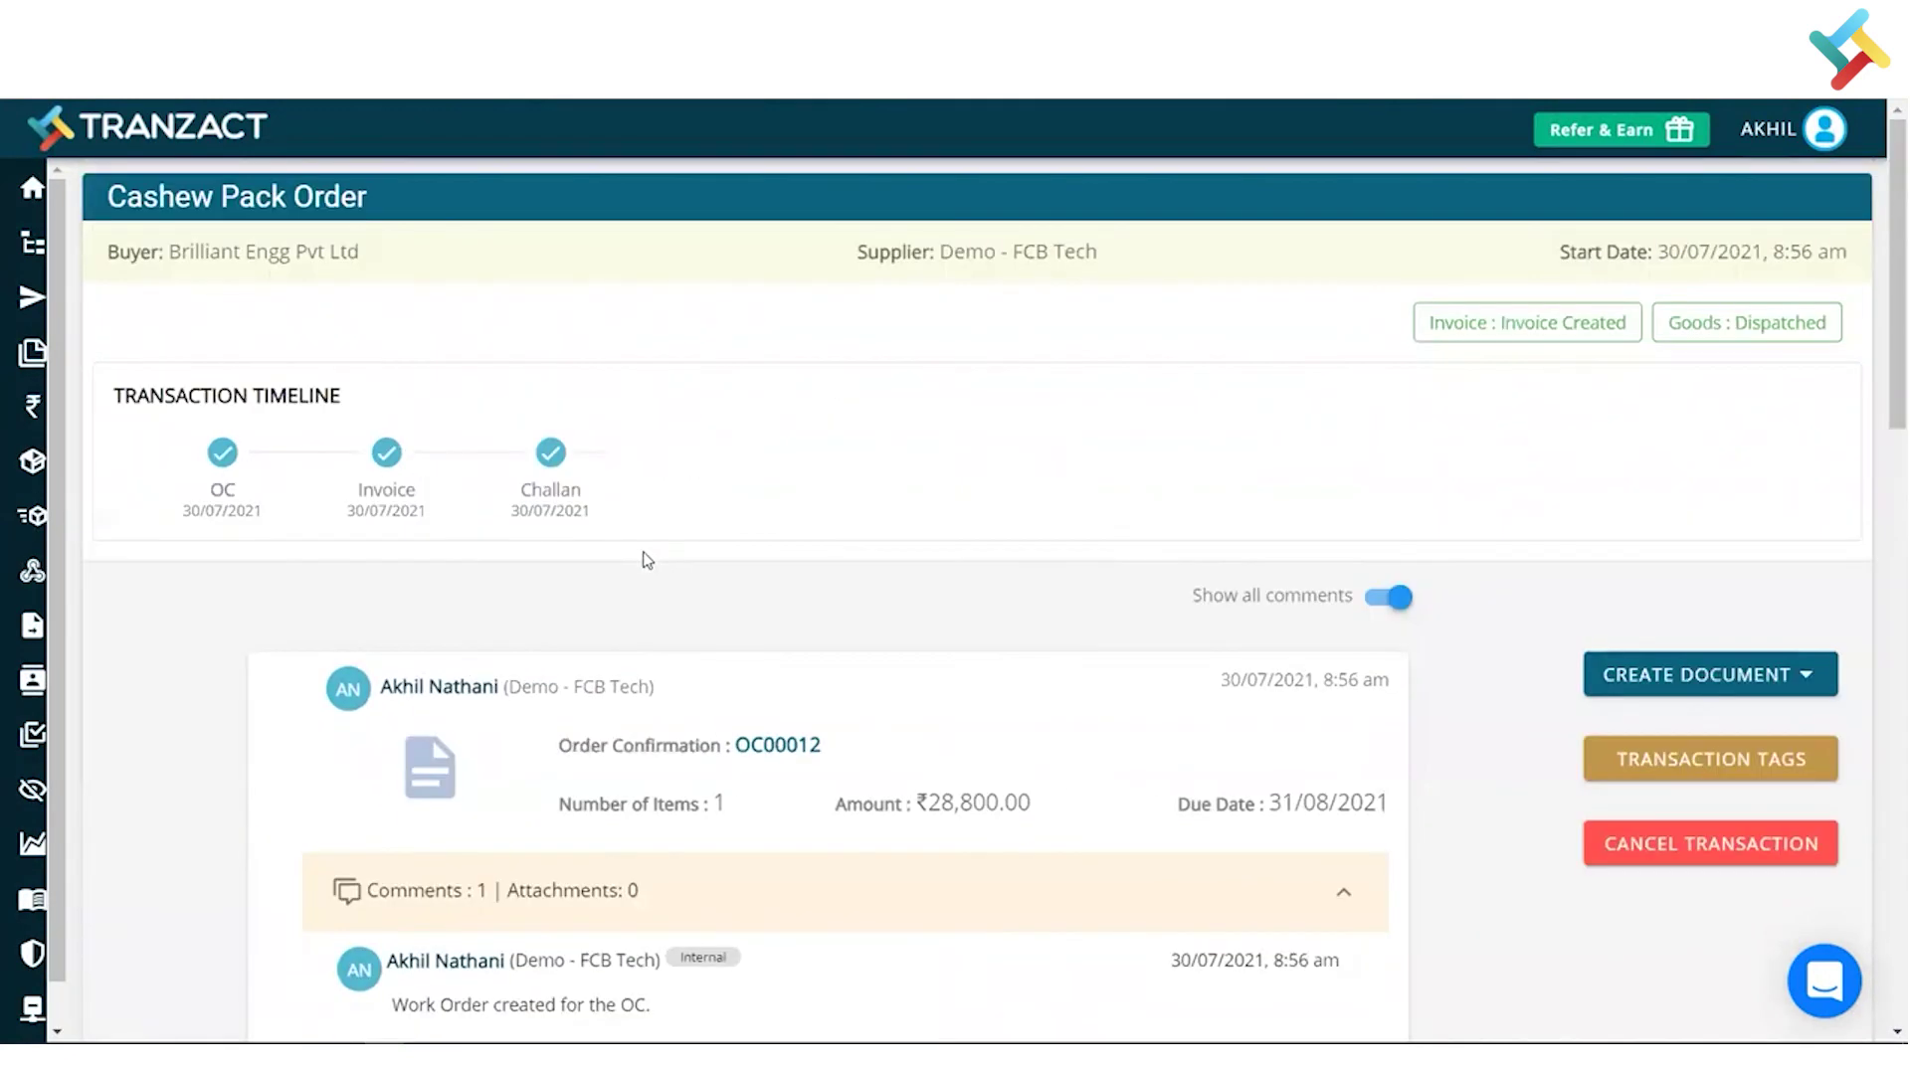